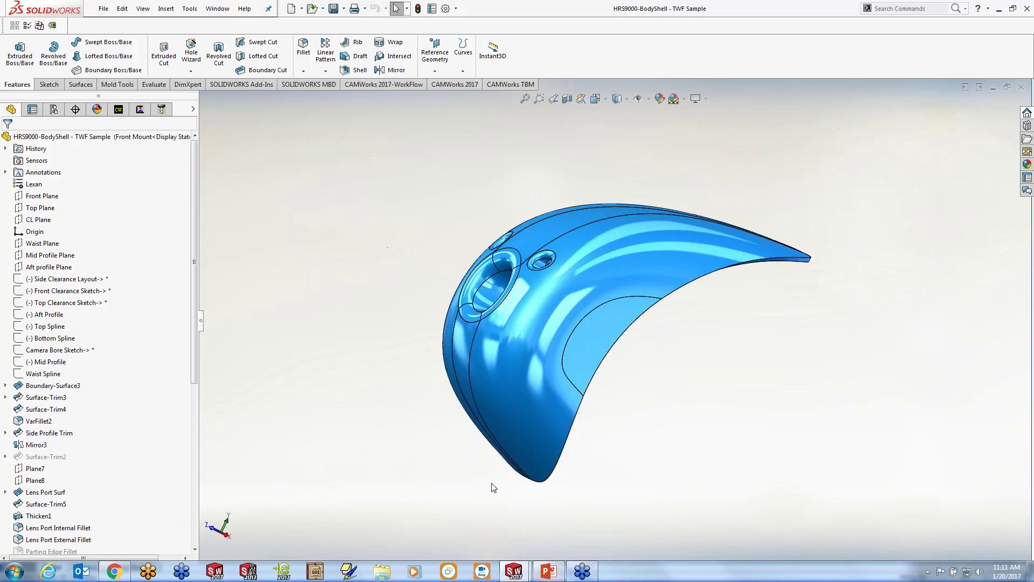
Step: Switch to the MOLD-HRS9000-BodyShell part and show its CAMWorks feature tree
{"action": "left_click", "coordinate": [217, 9]}
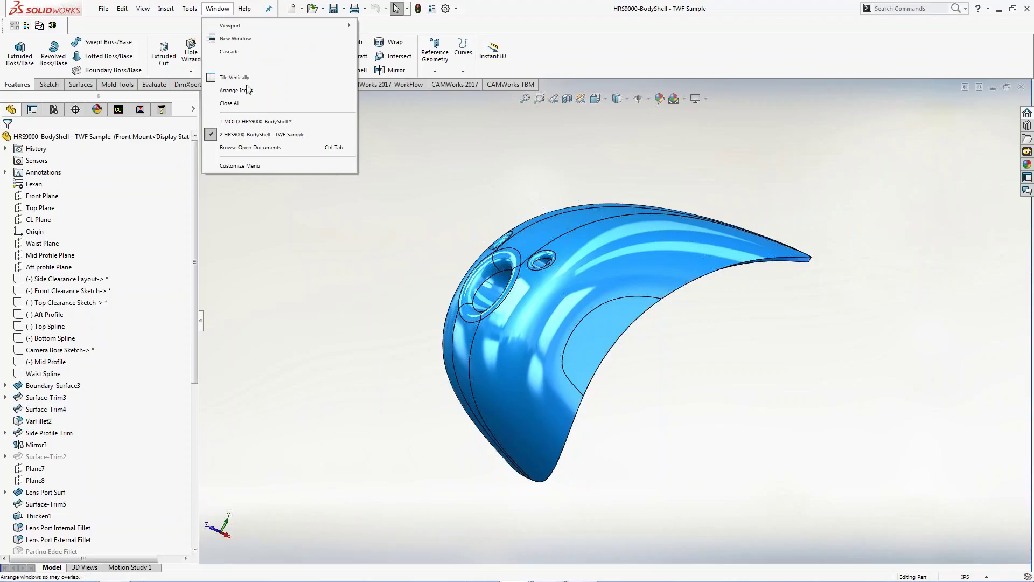
{"action": "left_click", "coordinate": [258, 124]}
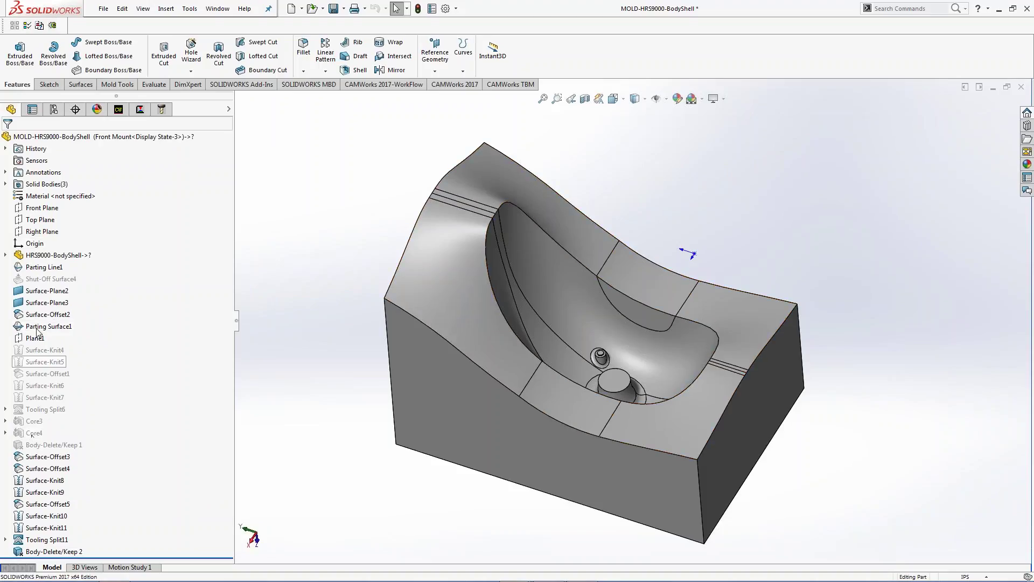
{"action": "left_click", "coordinate": [54, 109]}
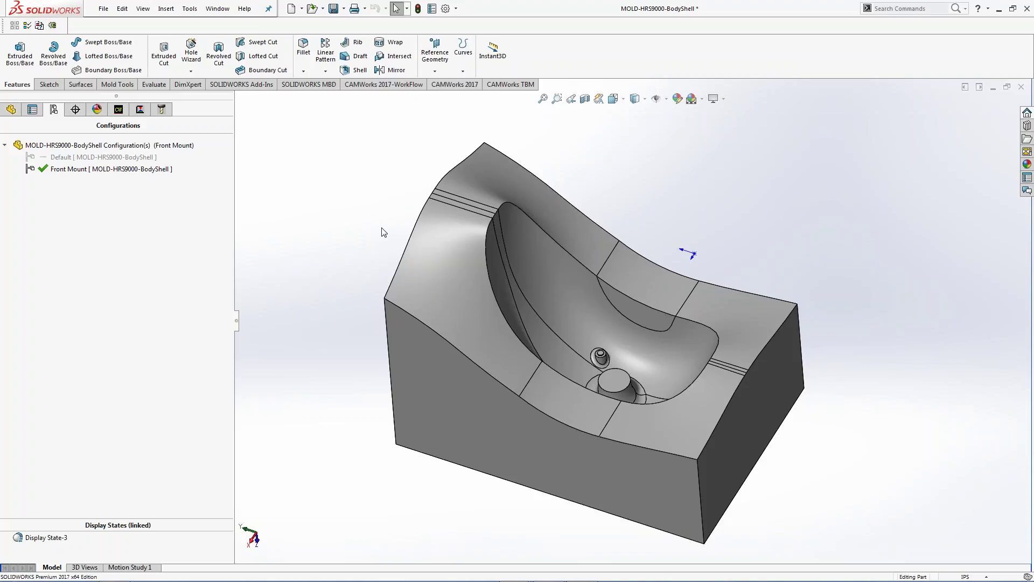
{"action": "left_click", "coordinate": [119, 110]}
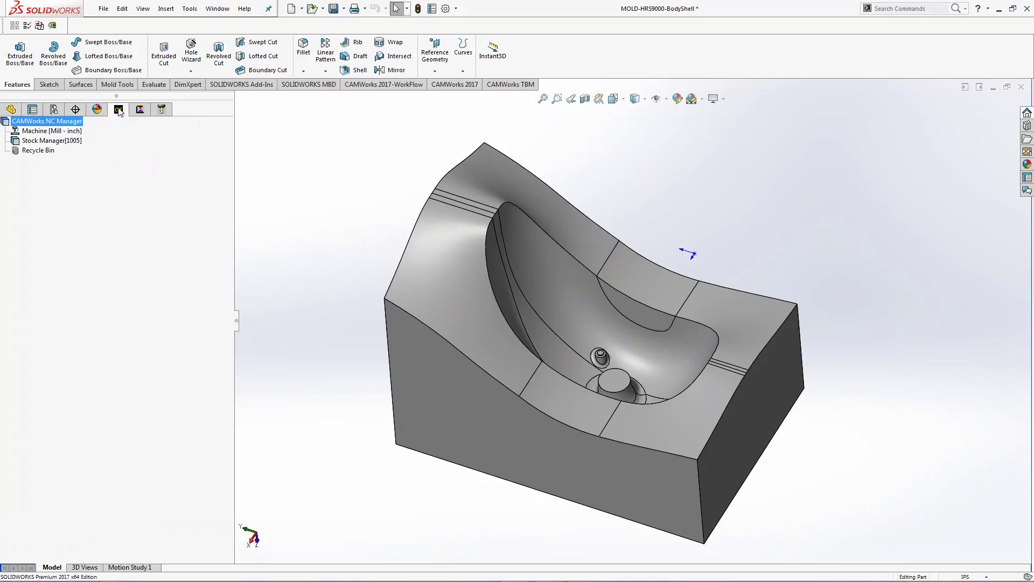
Step: Review the stock definition and its available materials, keeping the bounding-box stock in 1005 low carbon alloy steel
{"action": "mouse_move", "coordinate": [48, 142]}
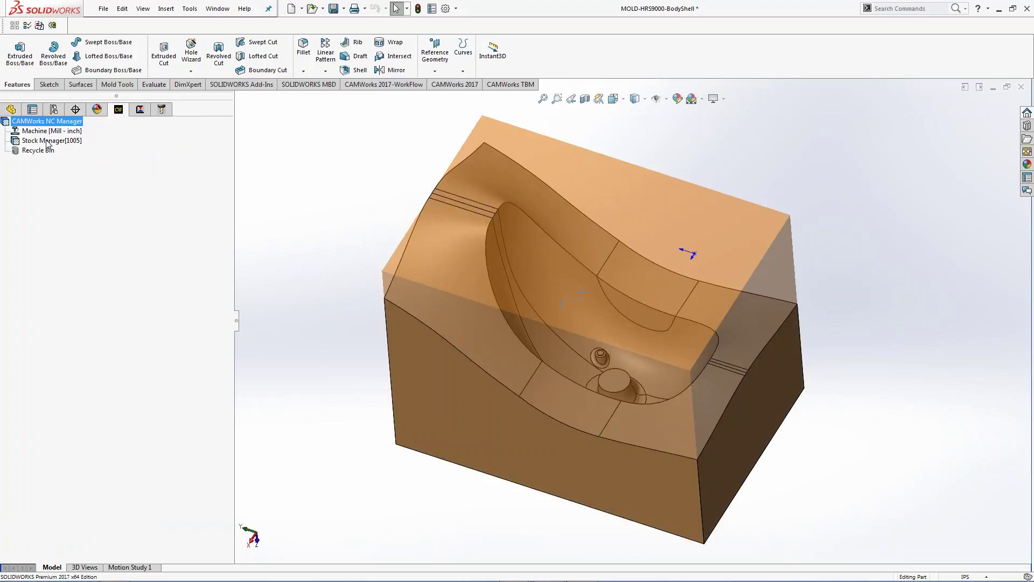
{"action": "double_click", "coordinate": [47, 142]}
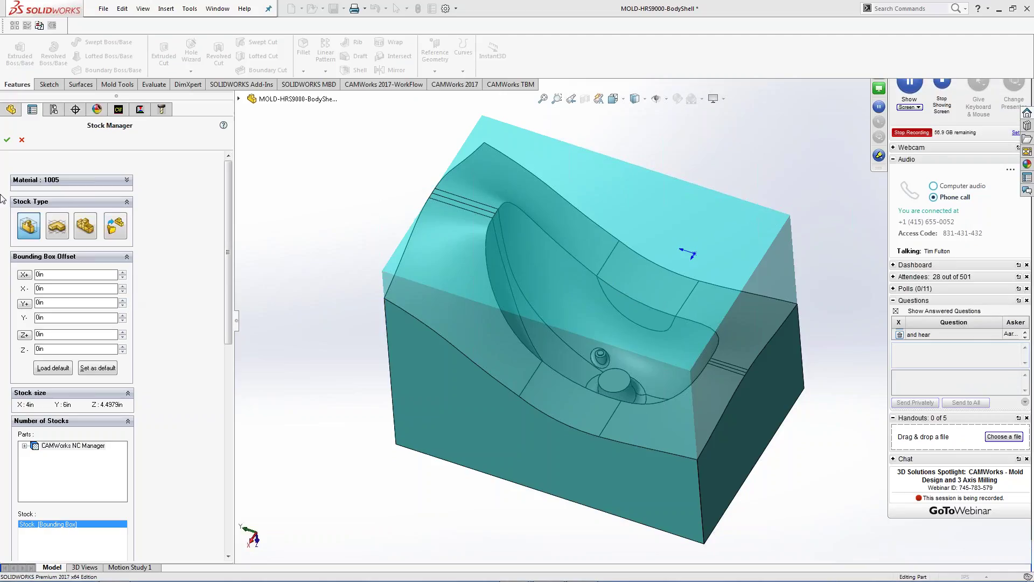
{"action": "left_click", "coordinate": [127, 180]}
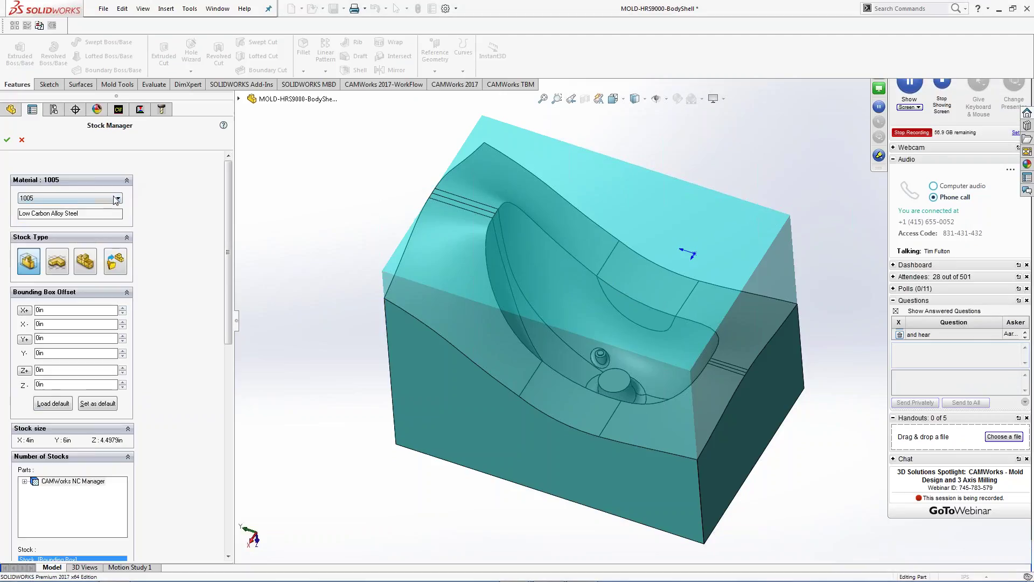
{"action": "left_click", "coordinate": [116, 198]}
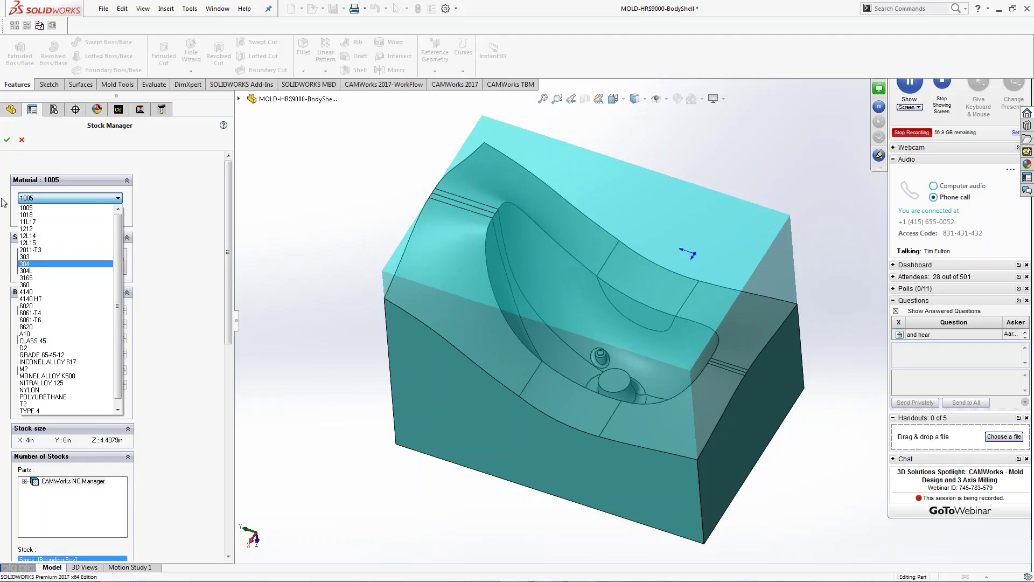
{"action": "left_click", "coordinate": [7, 141]}
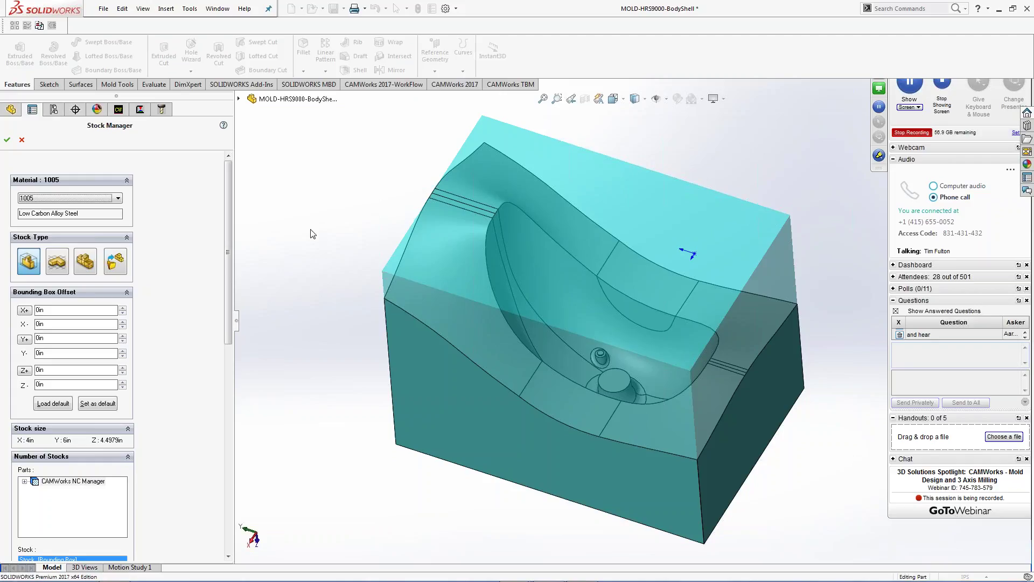
{"action": "left_click", "coordinate": [7, 140]}
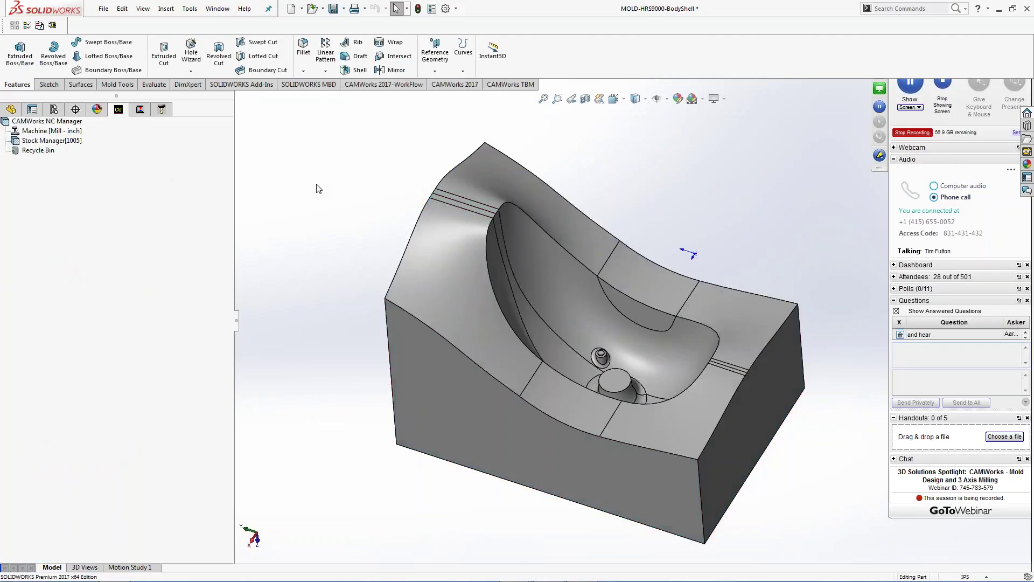
Step: Review the mill machine's definition, tool crib, post processor and setup options, and inspect the mold block from several angles
{"action": "double_click", "coordinate": [40, 134]}
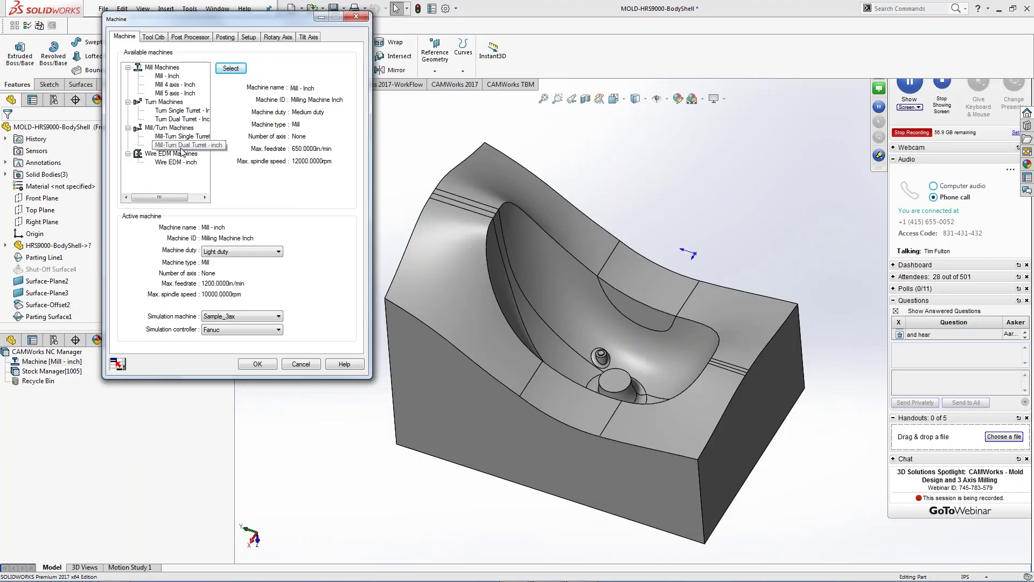
{"action": "left_click", "coordinate": [153, 38]}
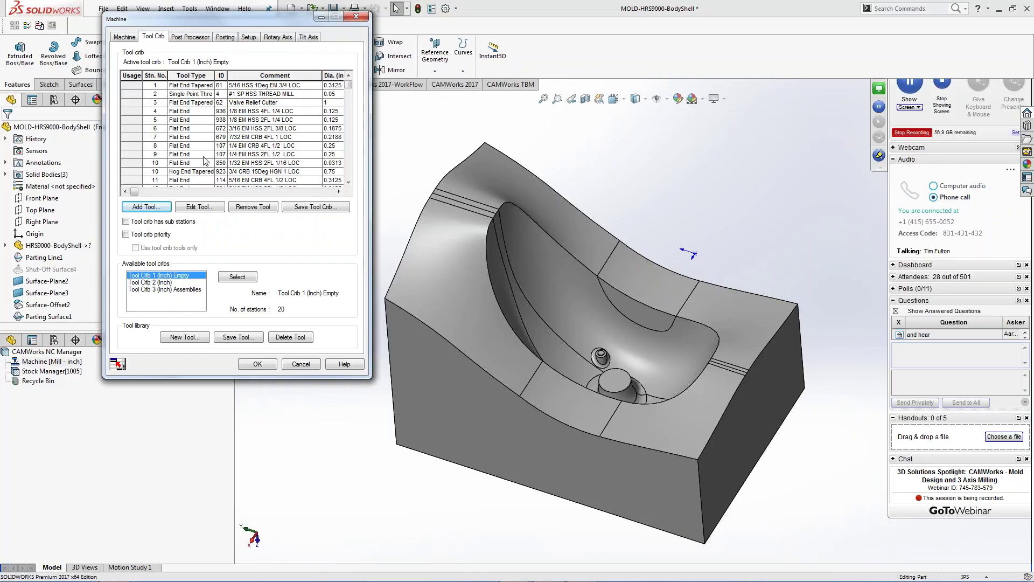
{"action": "left_click", "coordinate": [190, 37]}
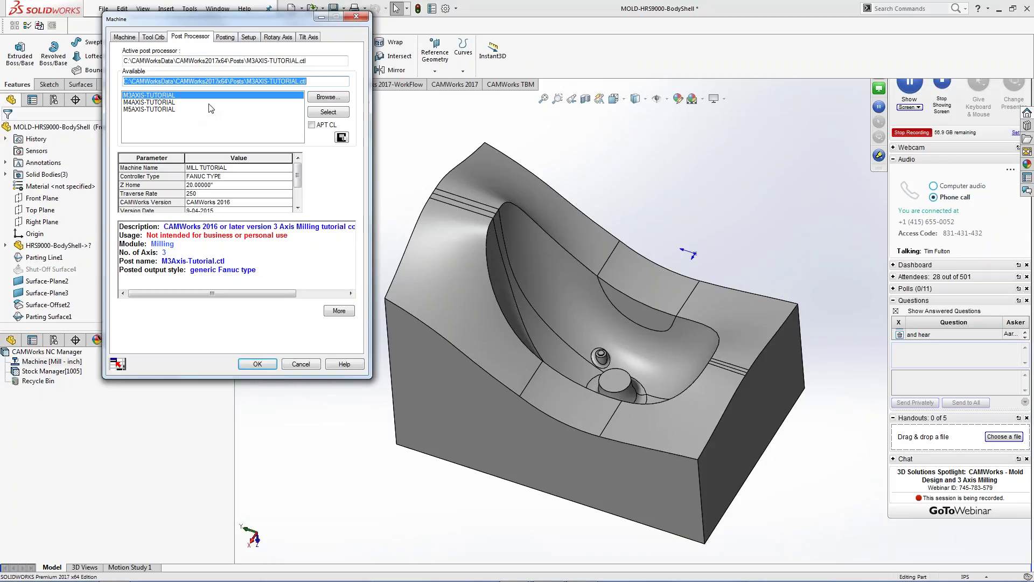
{"action": "left_click", "coordinate": [248, 37]}
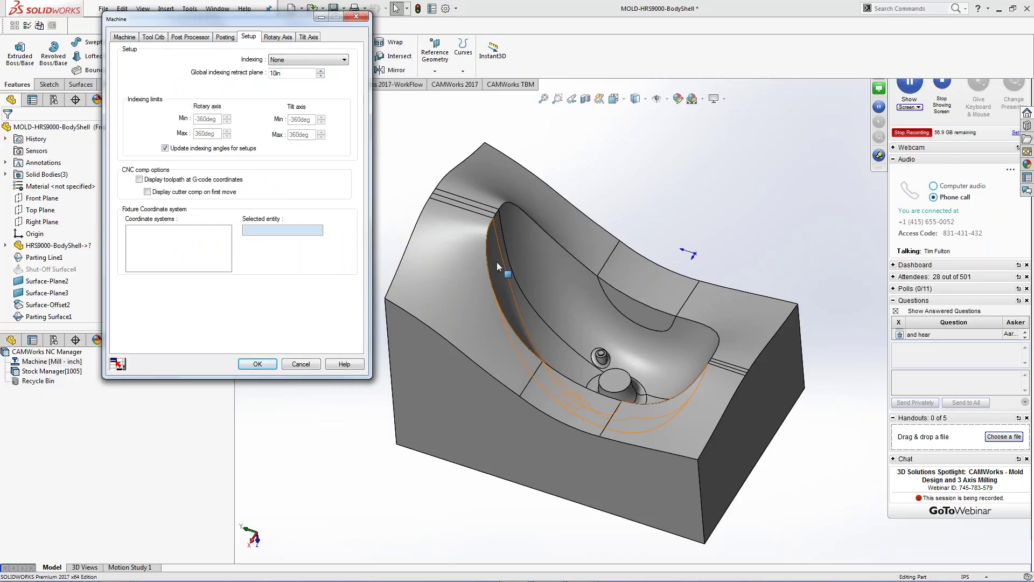
{"action": "middle_click_drag", "start_coordinate": [496, 262], "coordinate": [456, 302]}
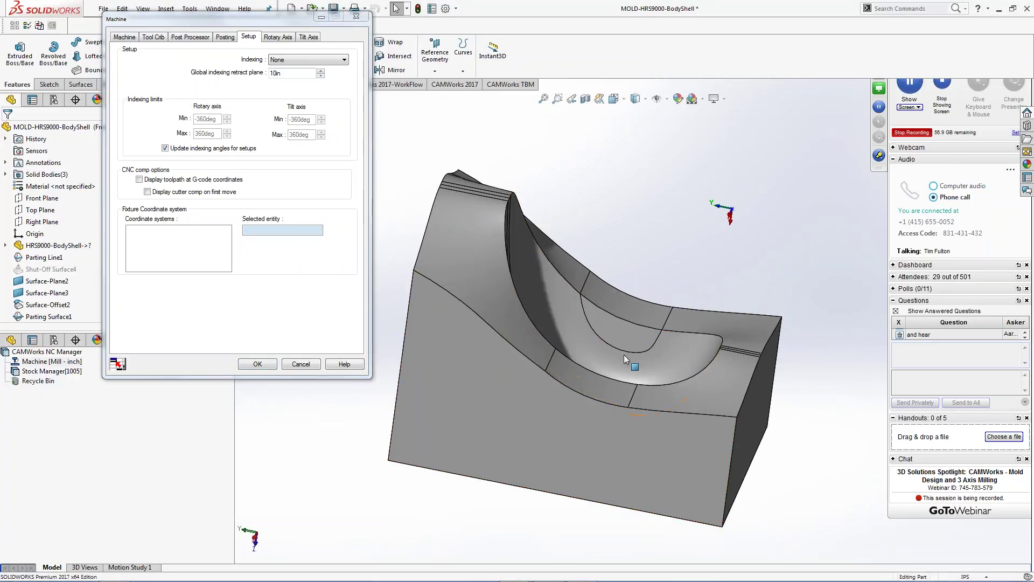
{"action": "middle_click_drag", "start_coordinate": [580, 420], "coordinate": [595, 459]}
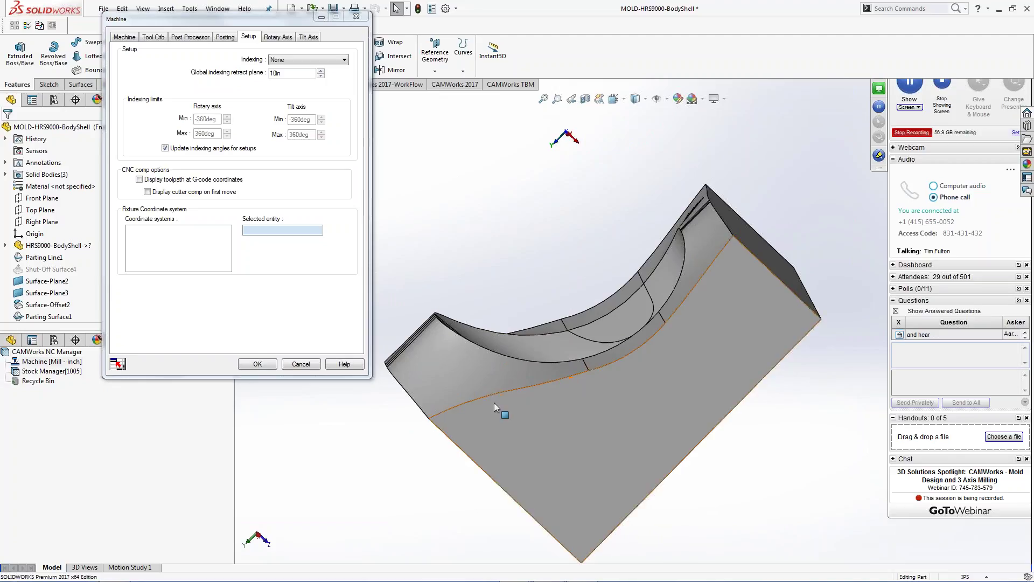
{"action": "middle_click_drag", "start_coordinate": [502, 441], "coordinate": [486, 379]}
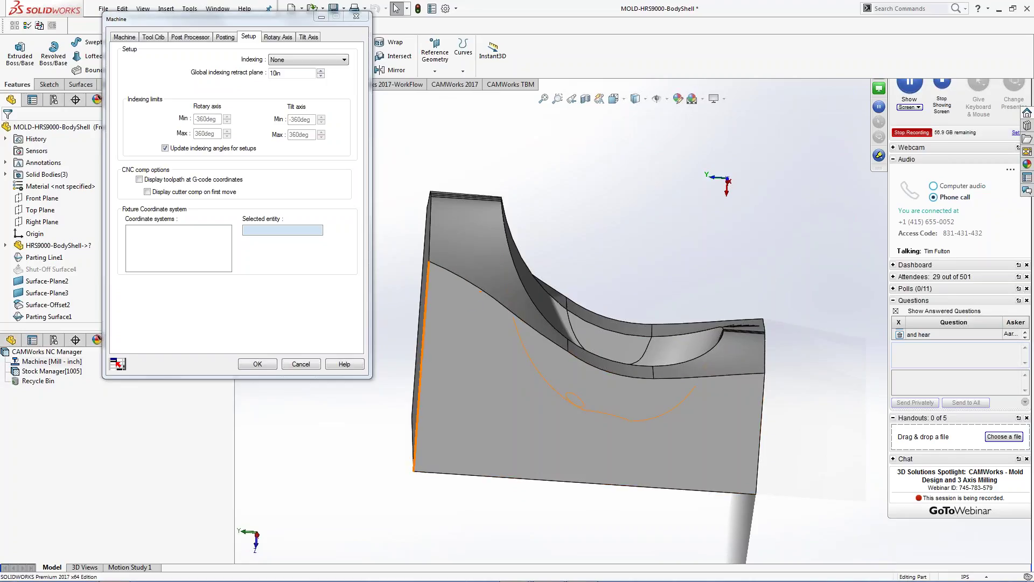
{"action": "middle_click_drag", "start_coordinate": [699, 330], "coordinate": [577, 353]}
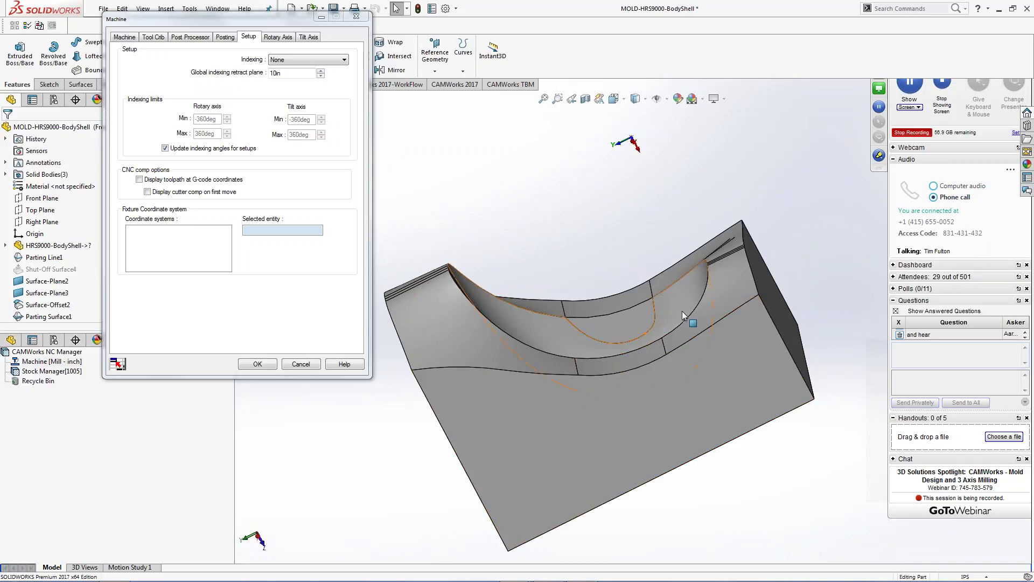
{"action": "middle_click_drag", "start_coordinate": [706, 345], "coordinate": [552, 428]}
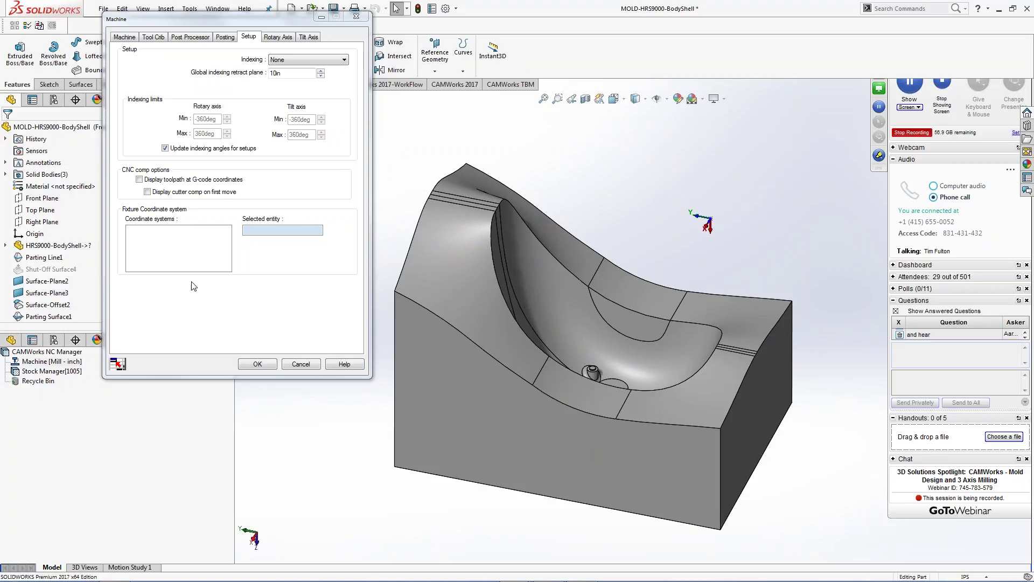
{"action": "left_click", "coordinate": [257, 365]}
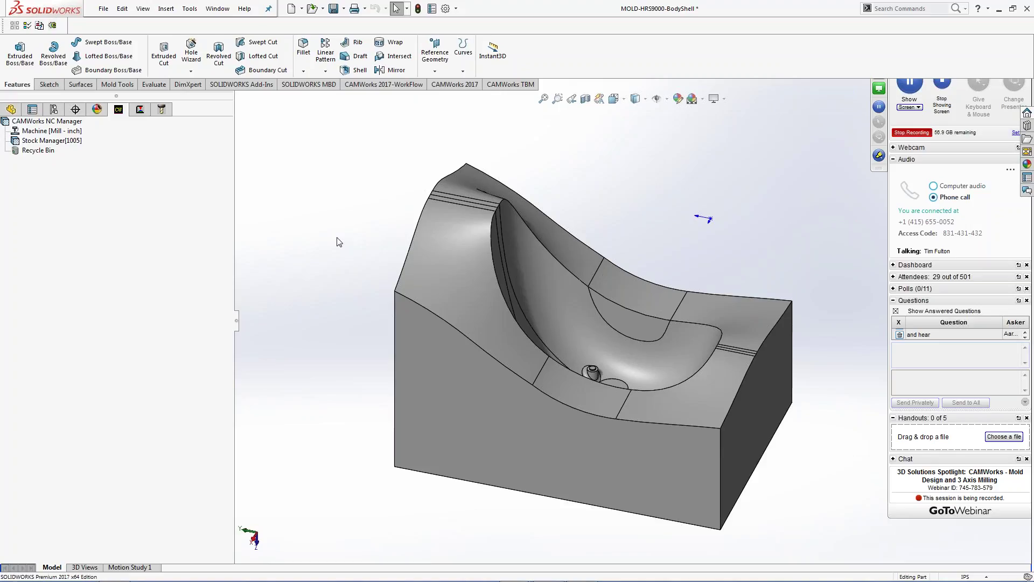
Step: Create a new mill part setup using the Front Plane as its entity
{"action": "right_click", "coordinate": [54, 143]}
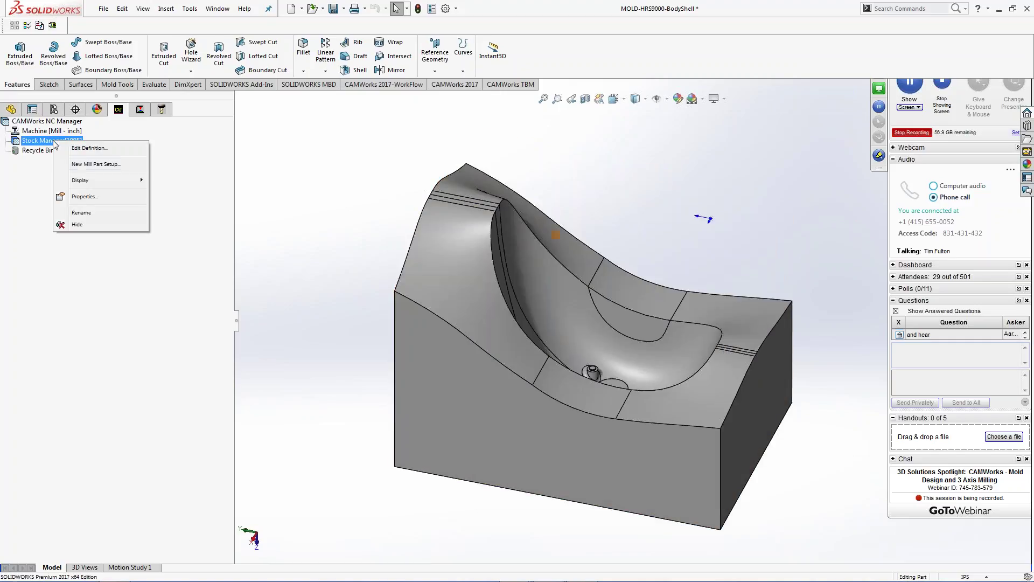
{"action": "left_click", "coordinate": [96, 164]}
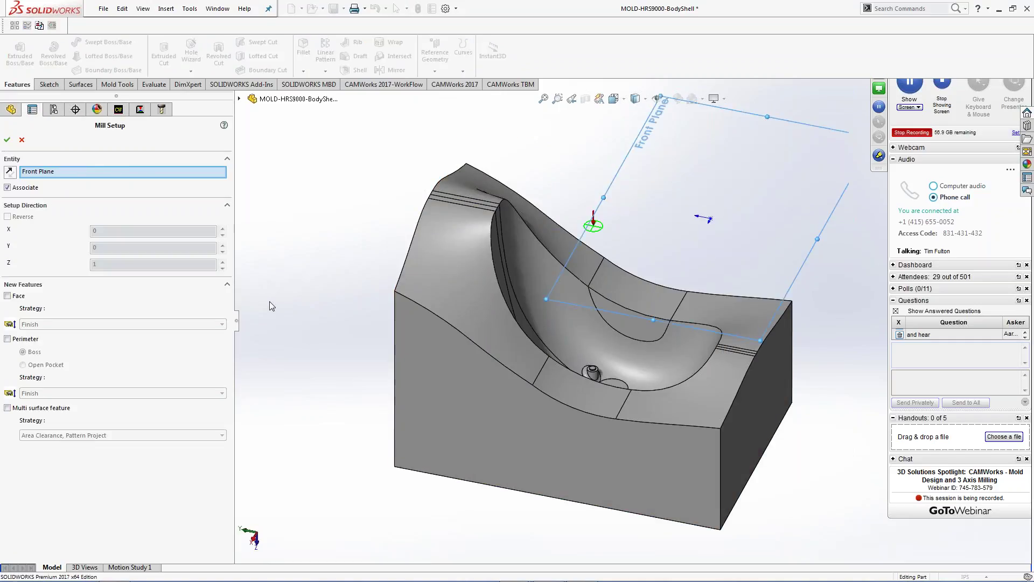
{"action": "middle_click_drag", "start_coordinate": [272, 306], "coordinate": [485, 243]}
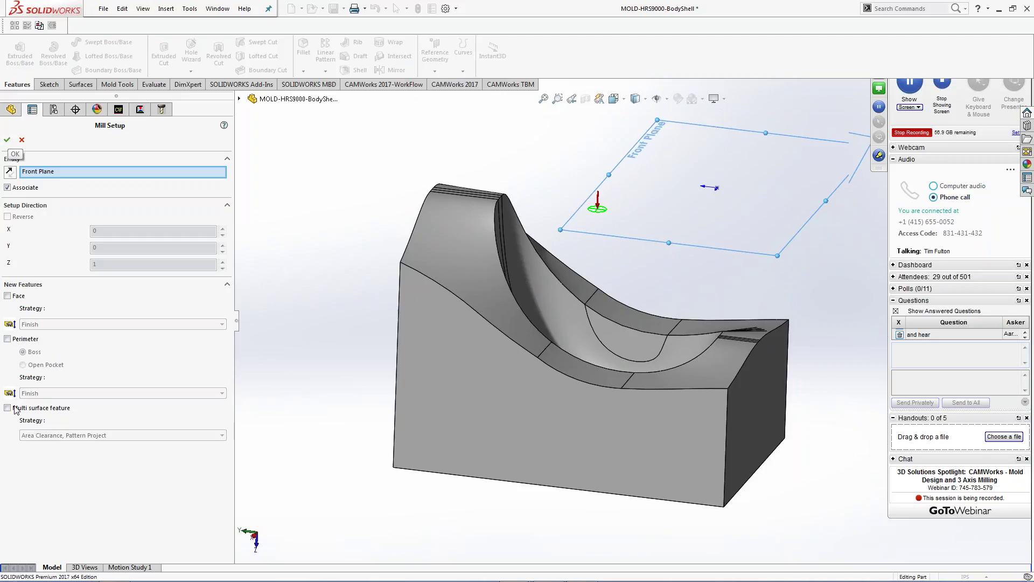
{"action": "left_click", "coordinate": [8, 140]}
Step: Add a multi surface feature of type All Displayed with the Area Clearance, Pattern Project strategy, skipping the CAMWorks data rebuild
{"action": "right_click", "coordinate": [43, 151]}
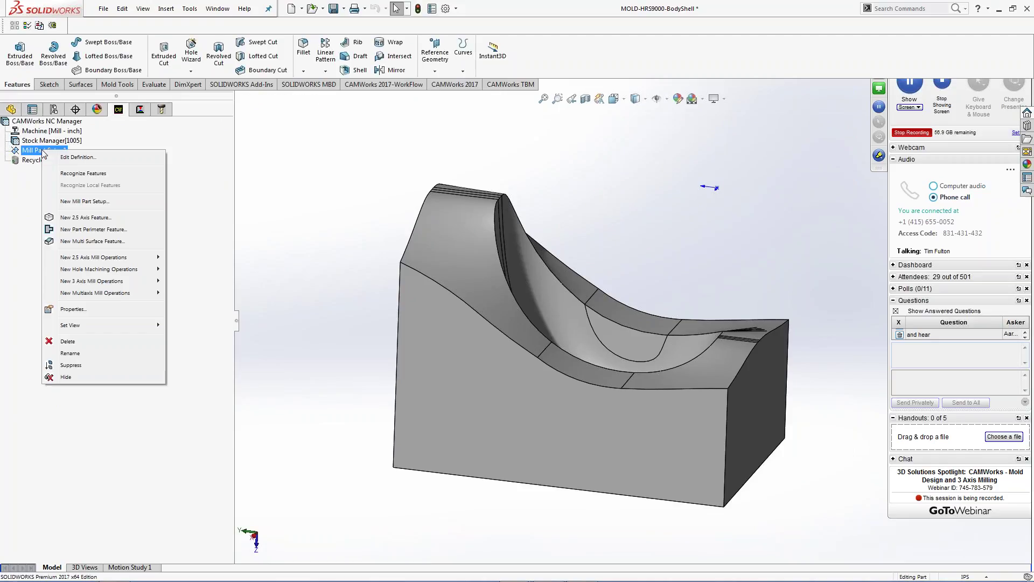
{"action": "left_click", "coordinate": [88, 242]}
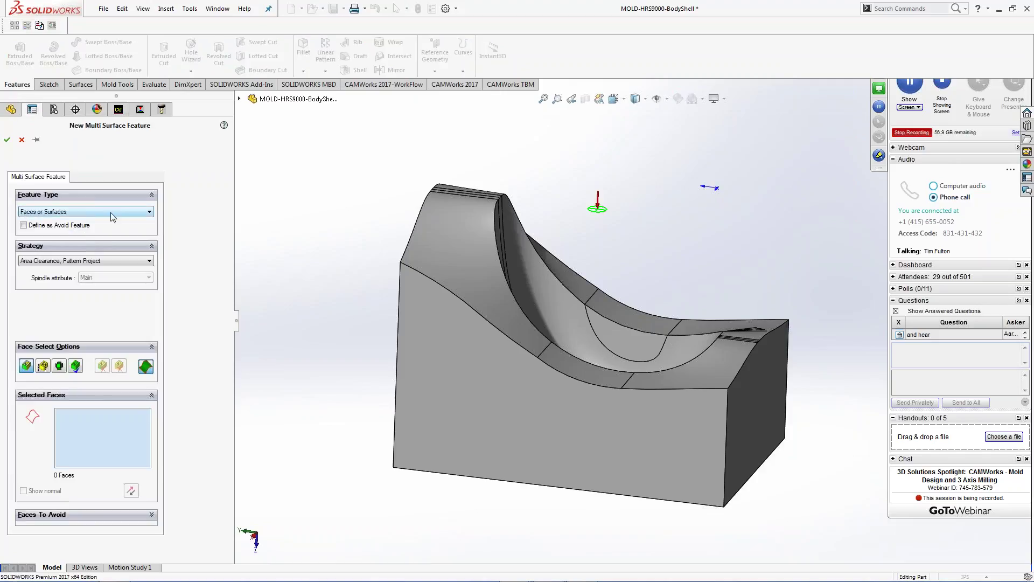
{"action": "left_click", "coordinate": [141, 214]}
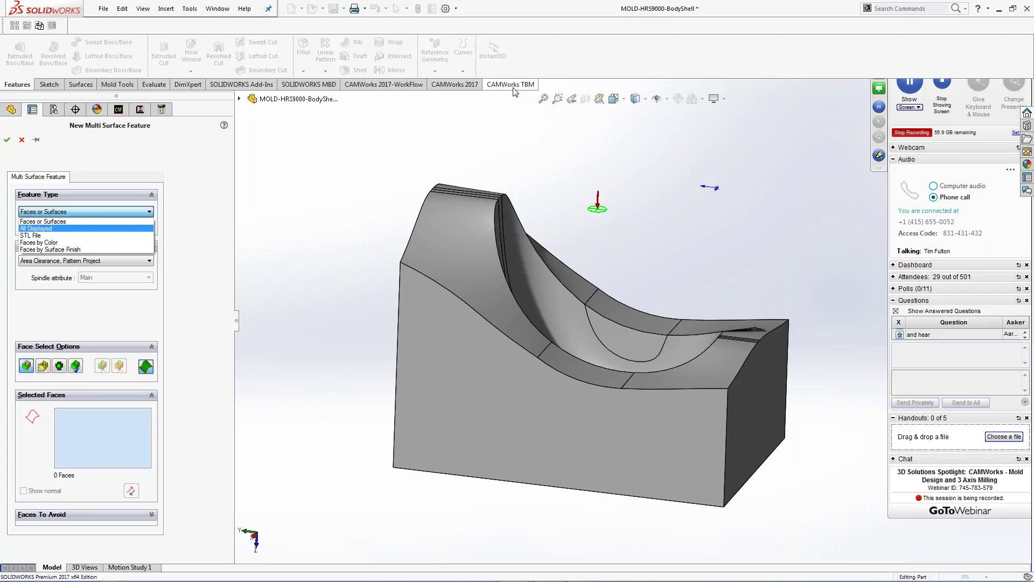
{"action": "left_click", "coordinate": [88, 250]}
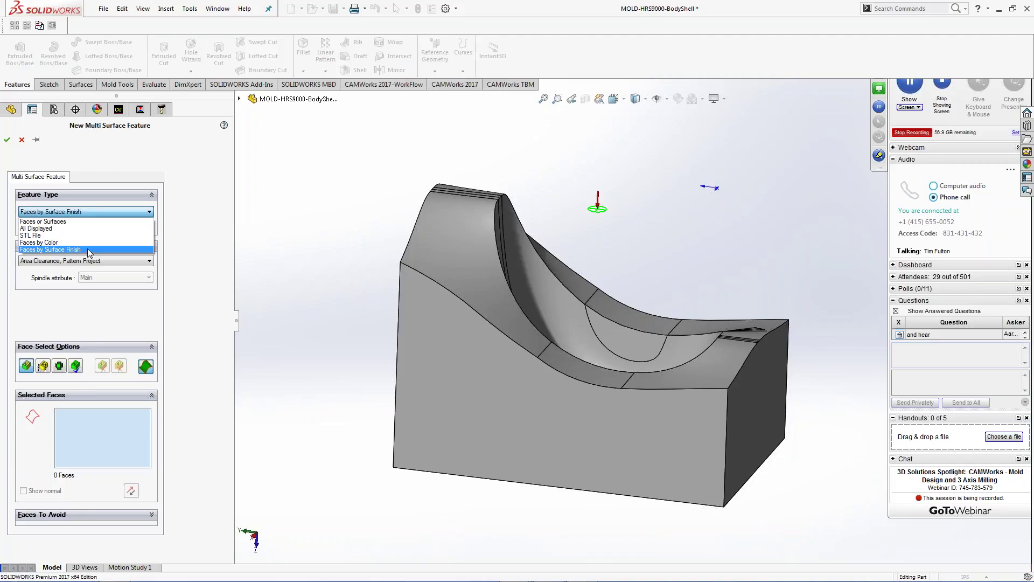
{"action": "left_click", "coordinate": [54, 229]}
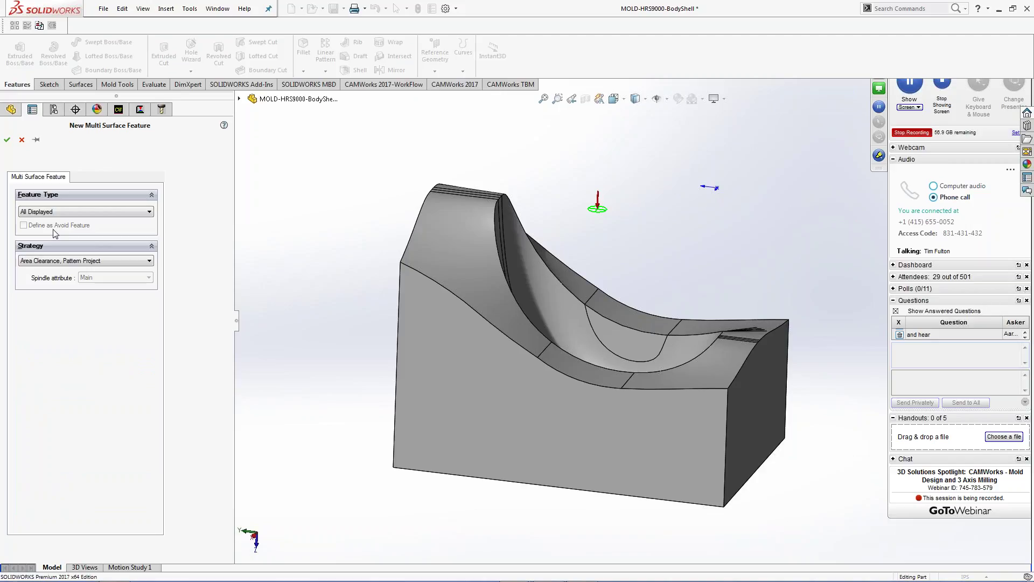
{"action": "left_click", "coordinate": [149, 262]}
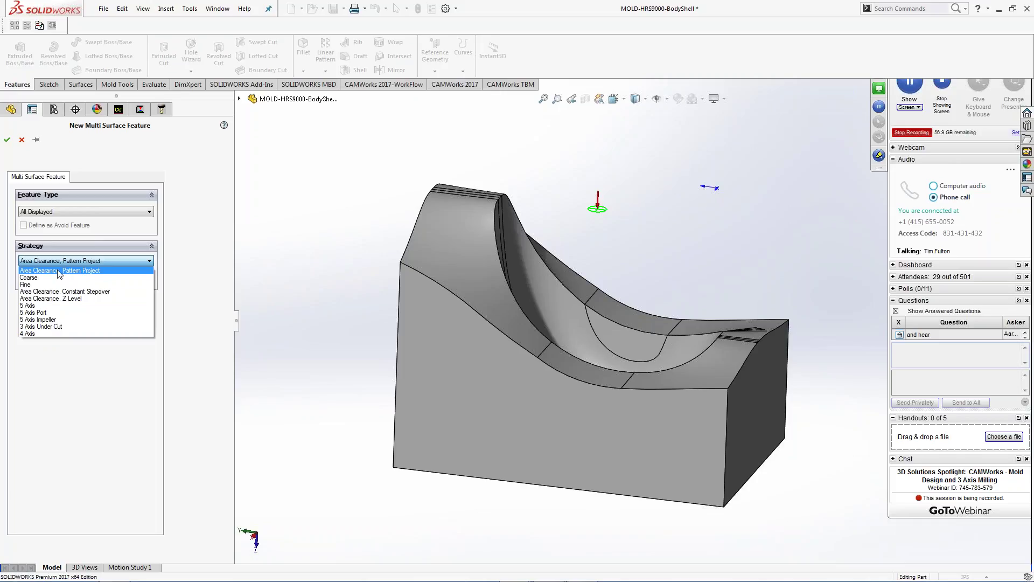
{"action": "left_click", "coordinate": [90, 272]}
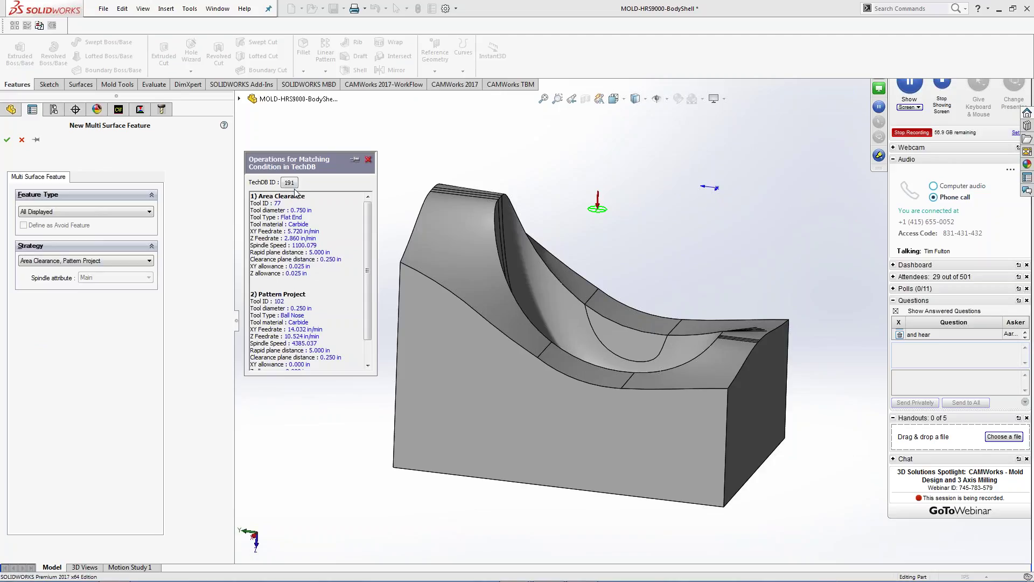
{"action": "left_click", "coordinate": [7, 140]}
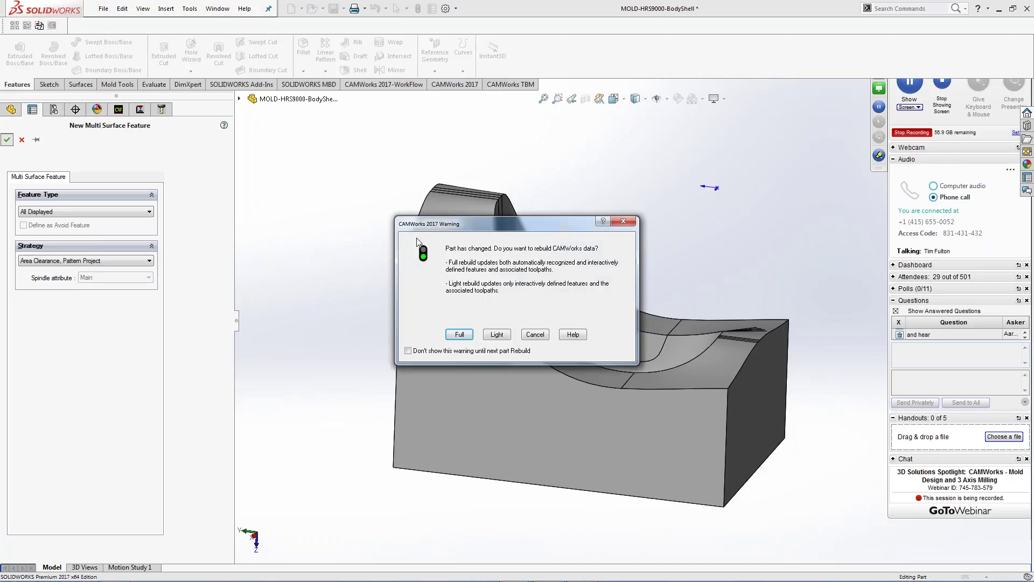
{"action": "left_click", "coordinate": [535, 333]}
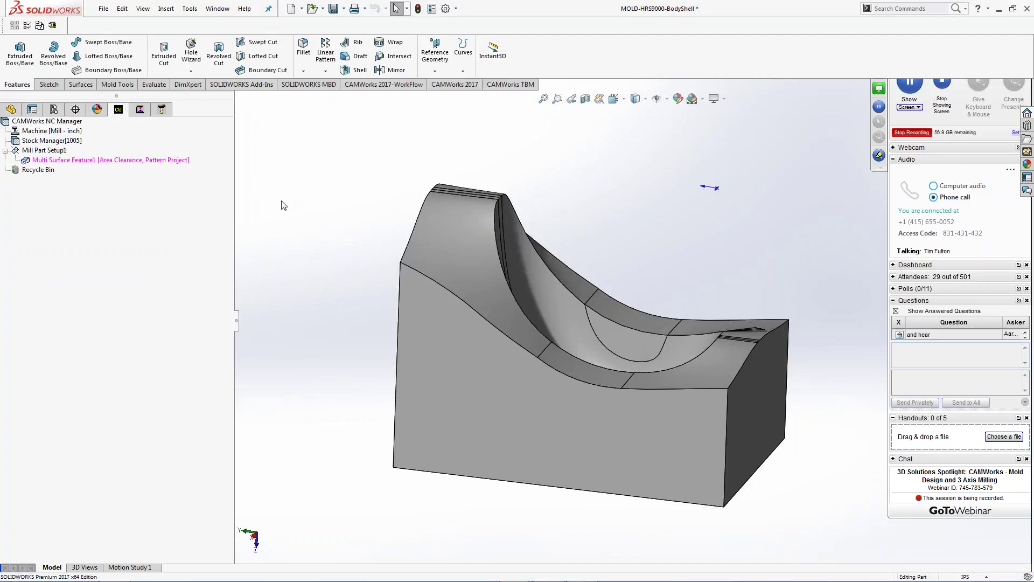
Step: Generate the operation plan for the multi surface feature
{"action": "right_click", "coordinate": [134, 163]}
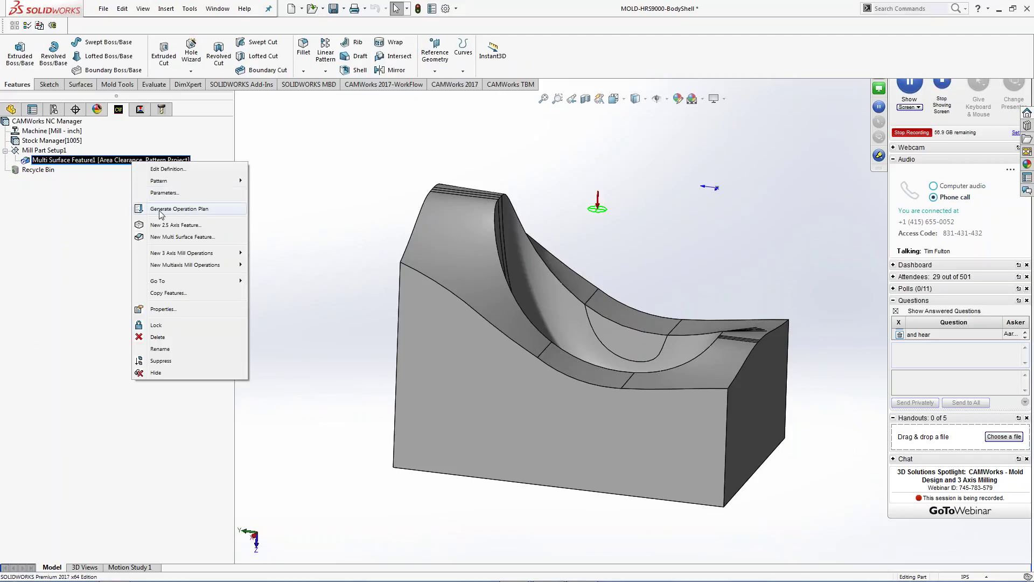
{"action": "left_click", "coordinate": [459, 85]}
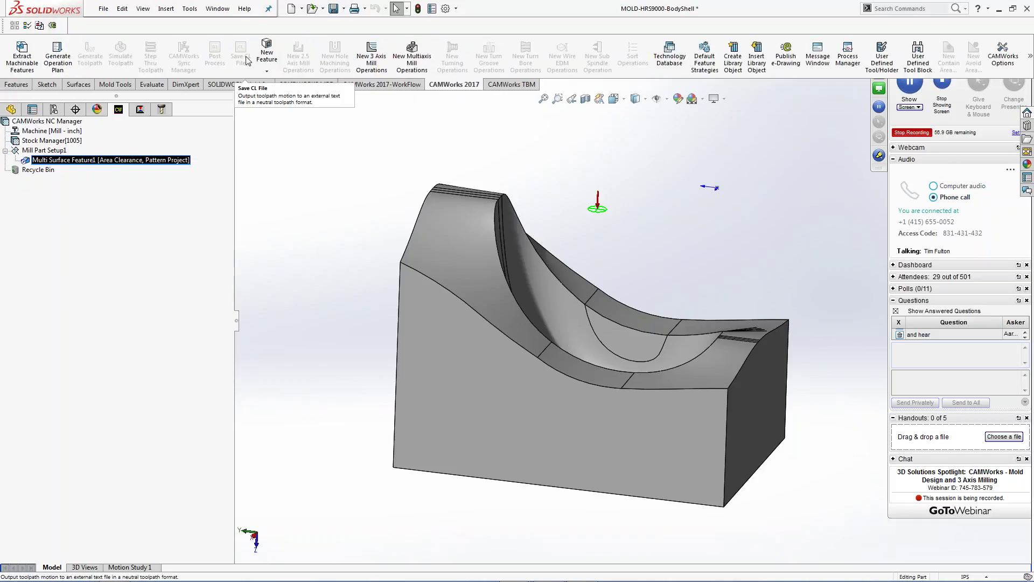
{"action": "left_click", "coordinate": [58, 56]}
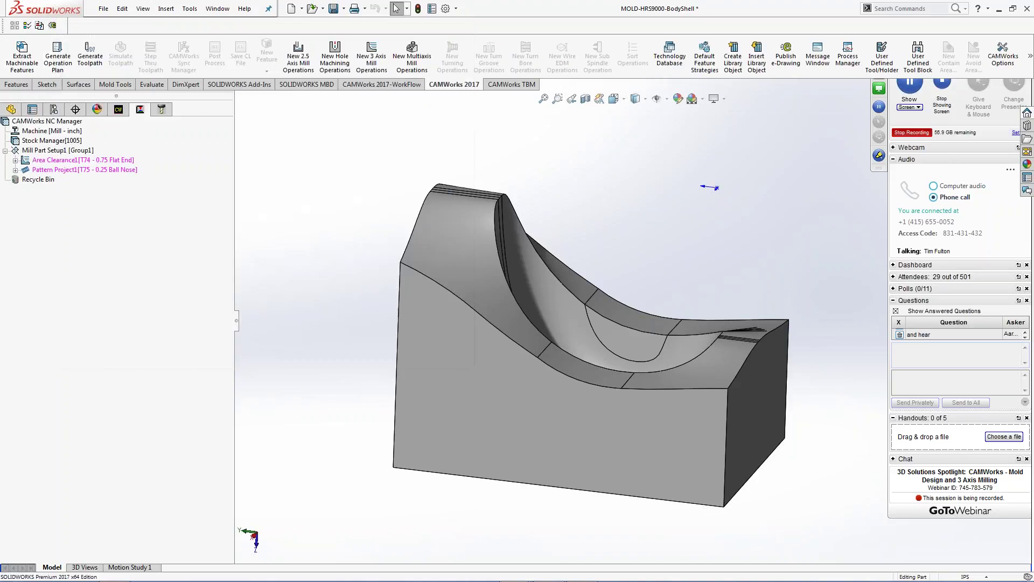
Step: Generate the toolpaths for the mill part setup and inspect the Area Clearance and Pattern Project paths on the mold block
{"action": "left_click", "coordinate": [86, 60]}
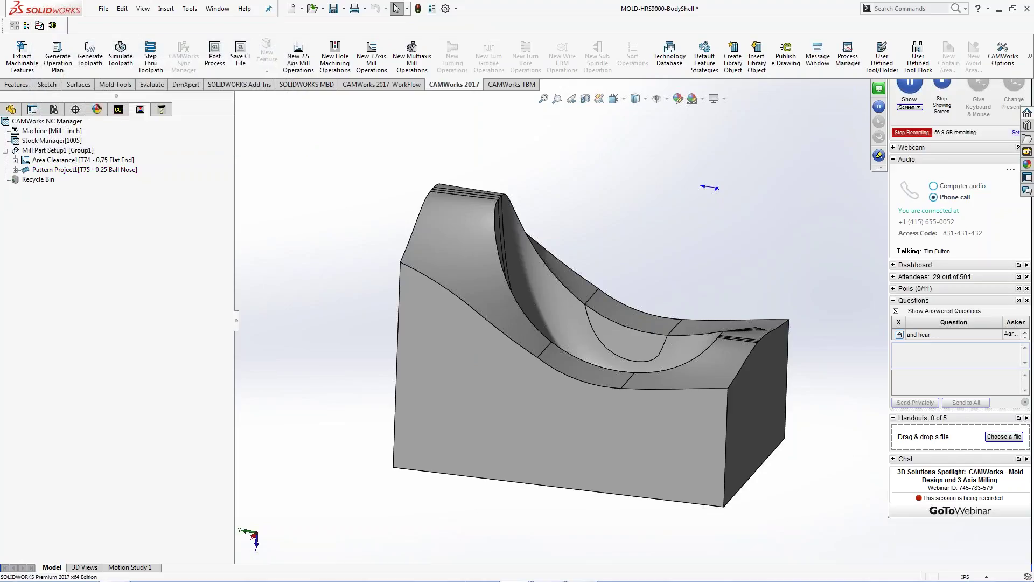
{"action": "middle_click_drag", "start_coordinate": [368, 168], "coordinate": [340, 224]}
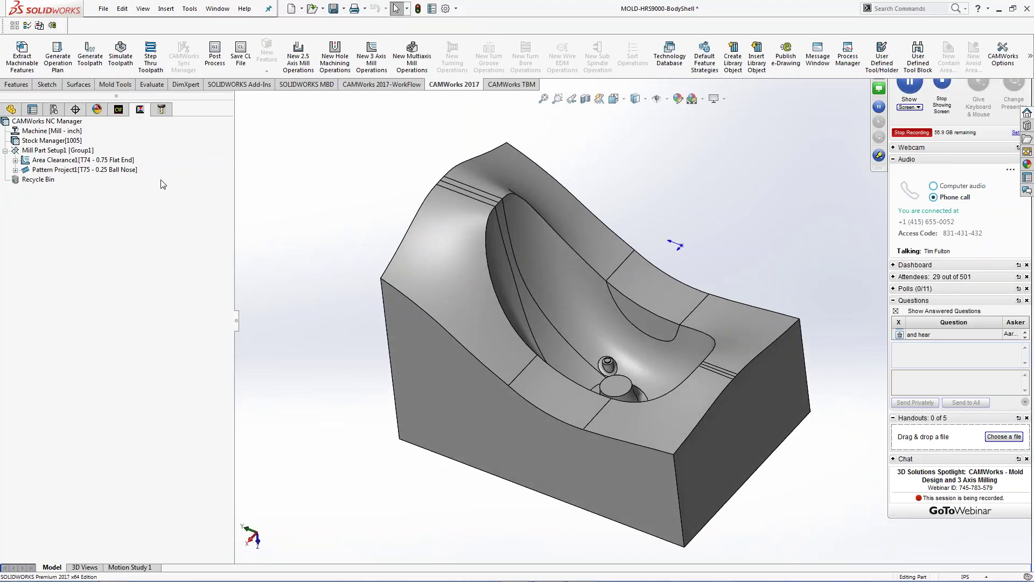
{"action": "left_click", "coordinate": [58, 150]}
{"action": "middle_click_drag", "start_coordinate": [301, 231], "coordinate": [330, 203]}
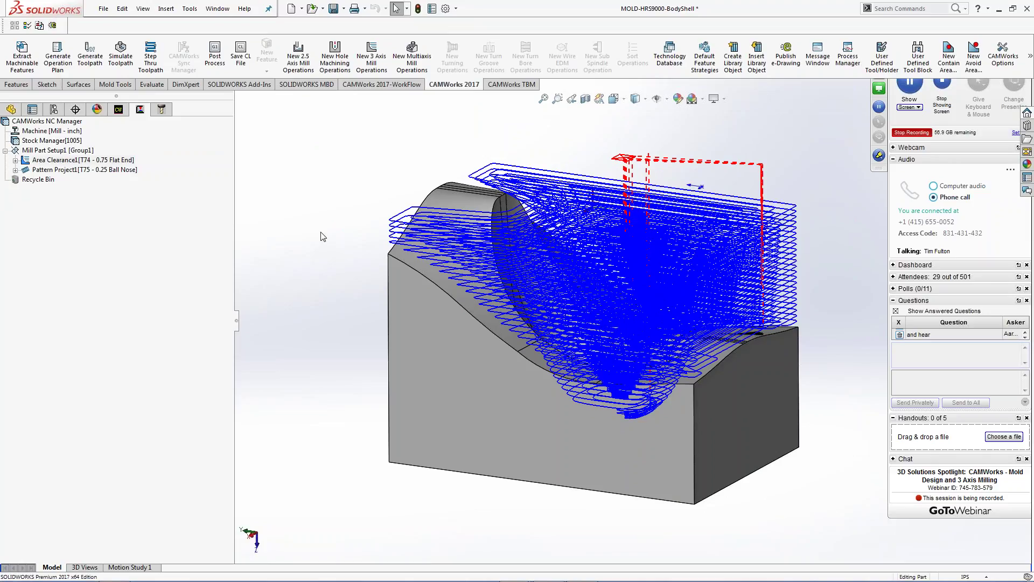
{"action": "left_click", "coordinate": [86, 170]}
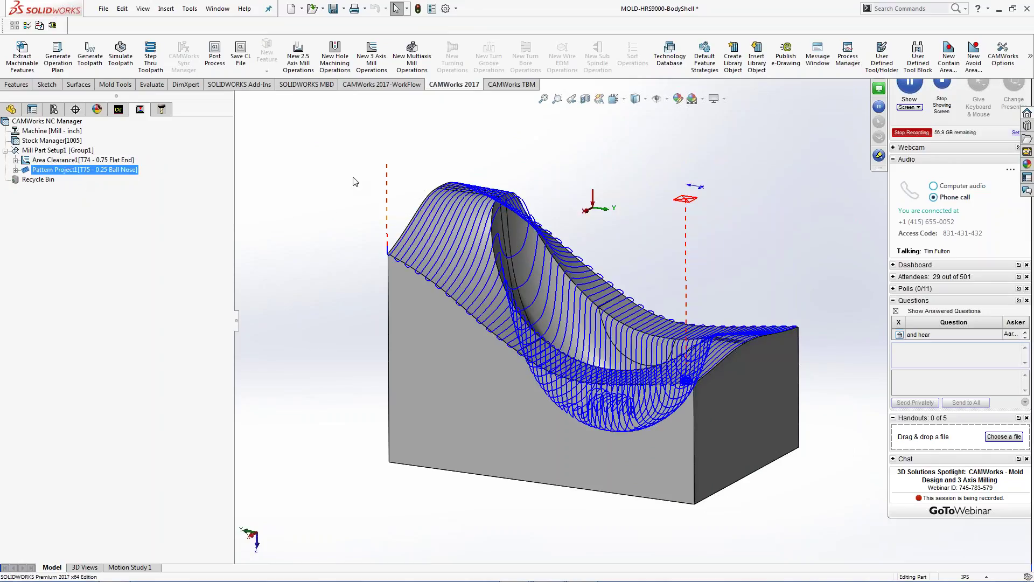
{"action": "middle_click_drag", "start_coordinate": [364, 169], "coordinate": [346, 254]}
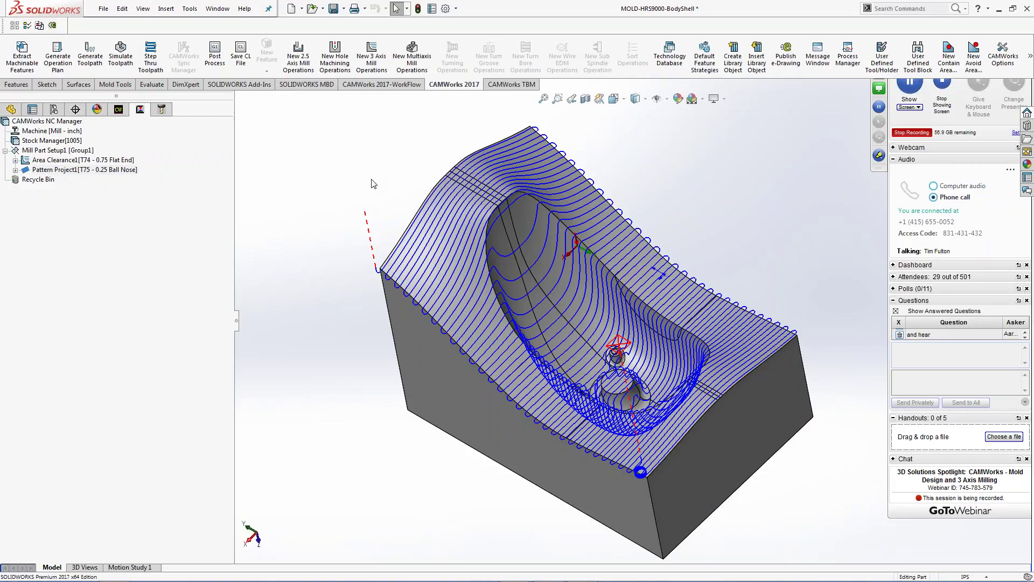
{"action": "left_click", "coordinate": [93, 161]}
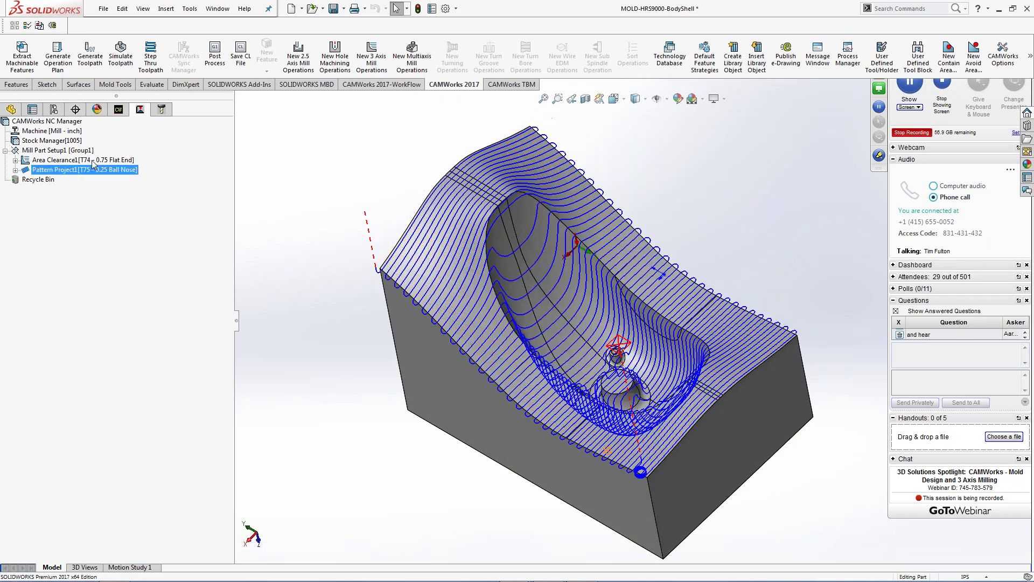
{"action": "middle_click_drag", "start_coordinate": [316, 273], "coordinate": [333, 195]}
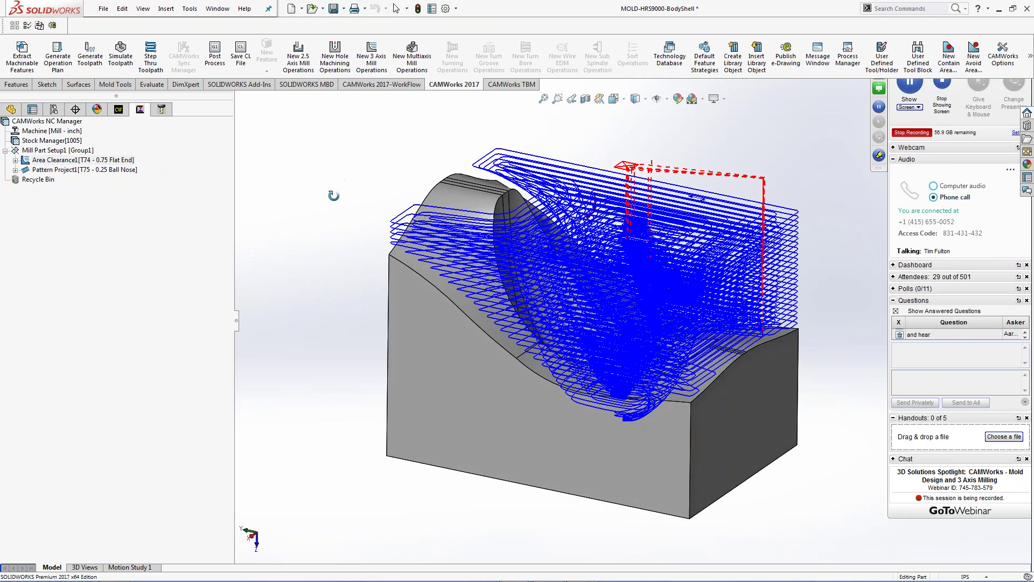
Step: Run the toolpath simulation for the Area Clearance operation
{"action": "right_click", "coordinate": [109, 162]}
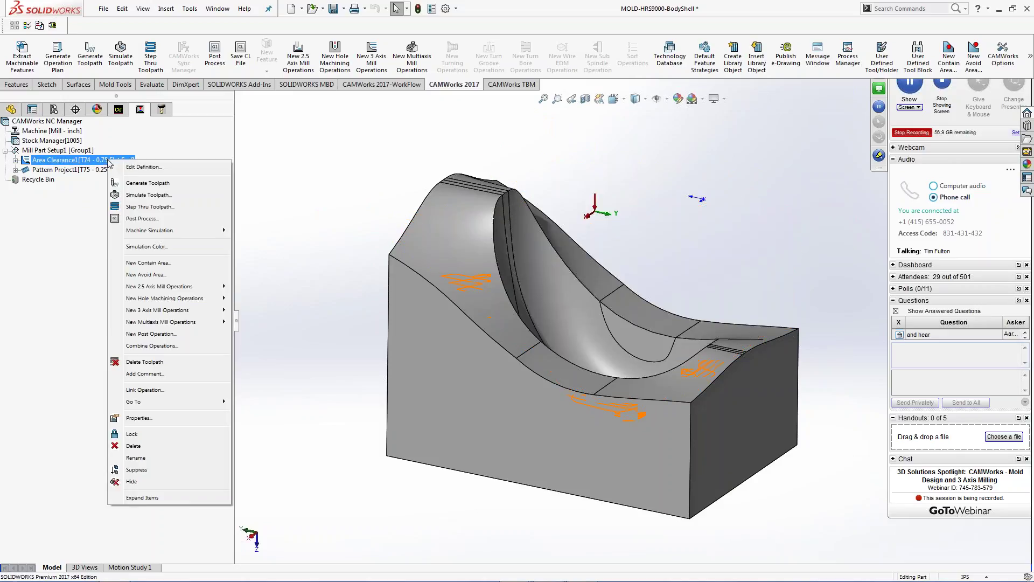
{"action": "left_click", "coordinate": [132, 196]}
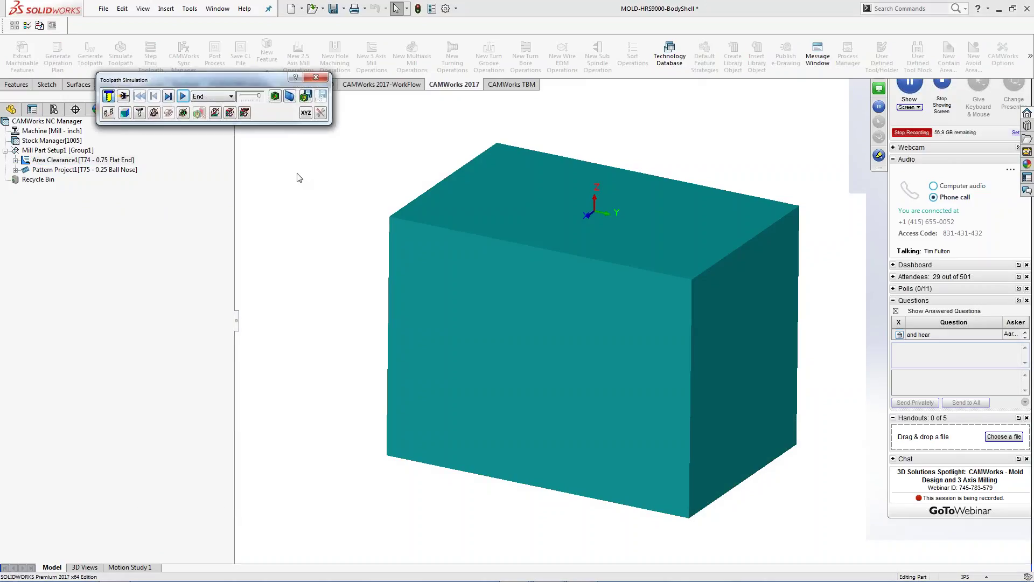
{"action": "left_click", "coordinate": [183, 98]}
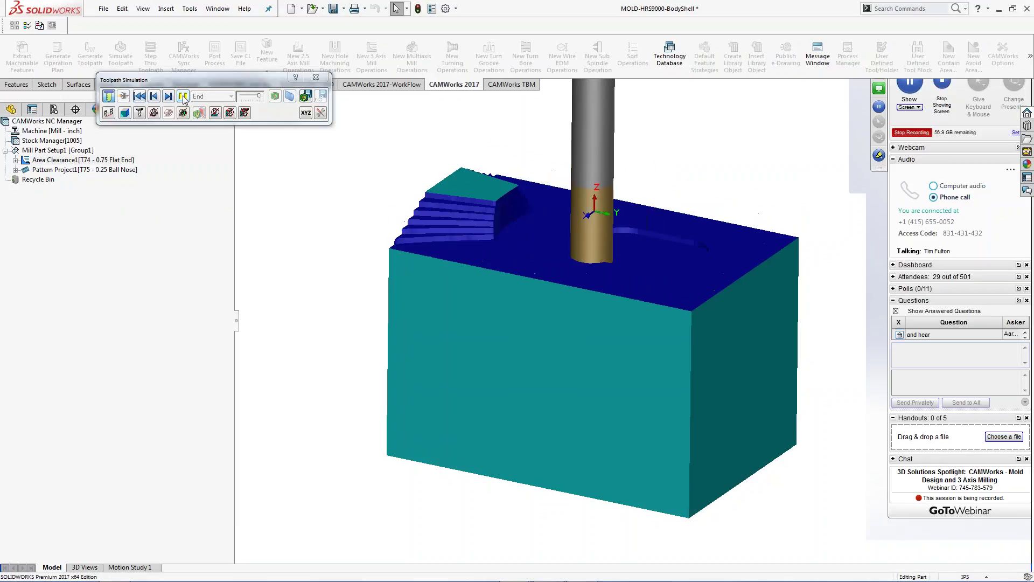
Step: Set the simulation display to update every 1 move, resume the Area Clearance cutting simulation and close it
{"action": "left_click", "coordinate": [109, 113]}
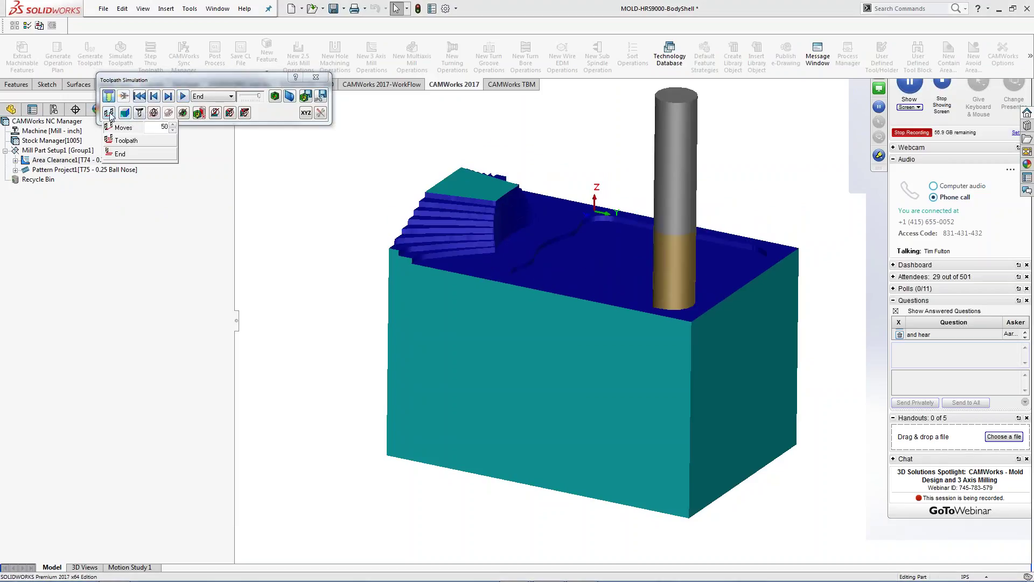
{"action": "key", "text": "BackSpace"}
{"action": "key", "text": "BackSpace"}
{"action": "type", "text": "1"}
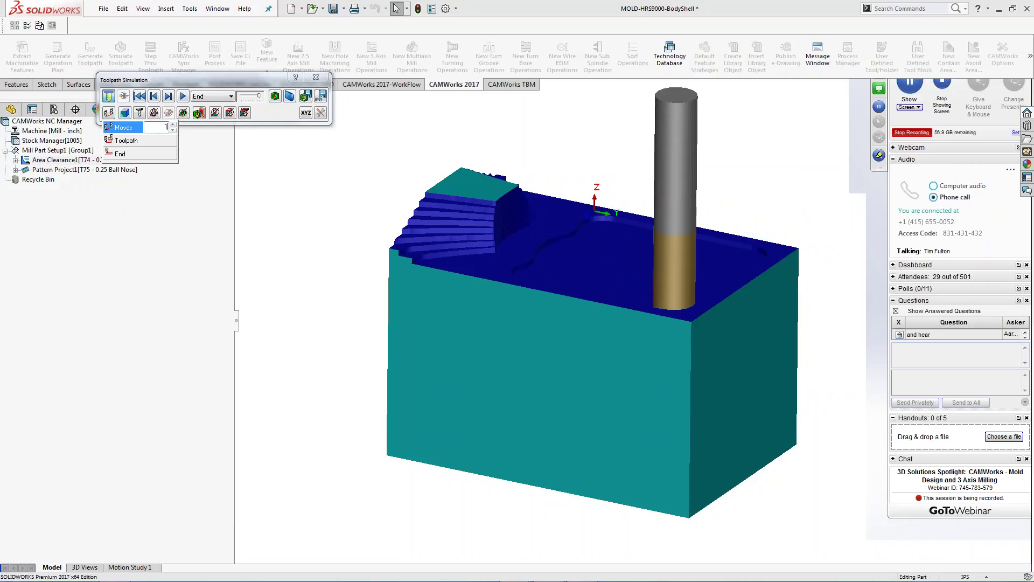
{"action": "left_click", "coordinate": [120, 129]}
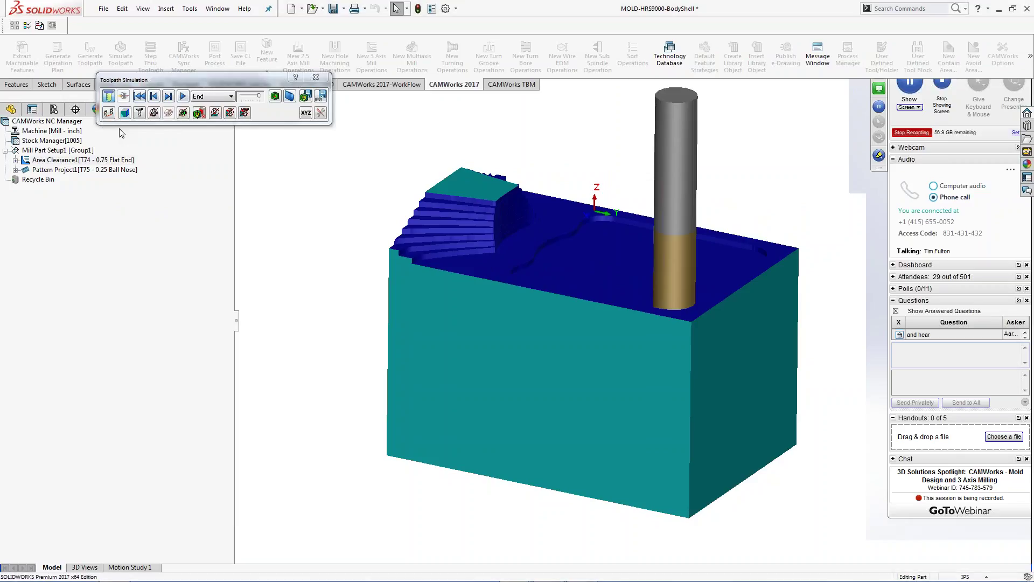
{"action": "left_click", "coordinate": [183, 97]}
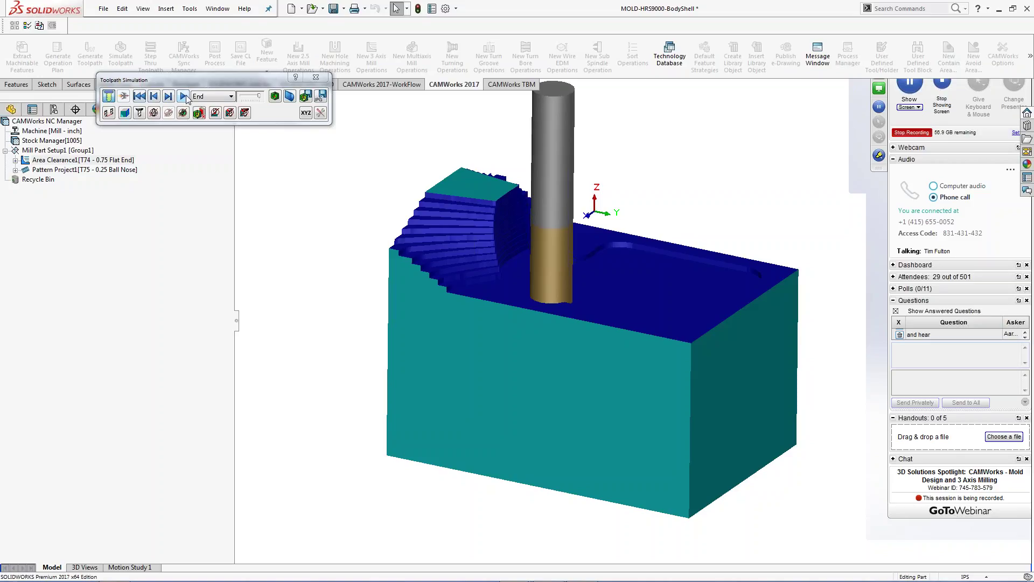
{"action": "left_click_drag", "start_coordinate": [676, 337], "coordinate": [718, 340]}
{"action": "left_click", "coordinate": [315, 77]}
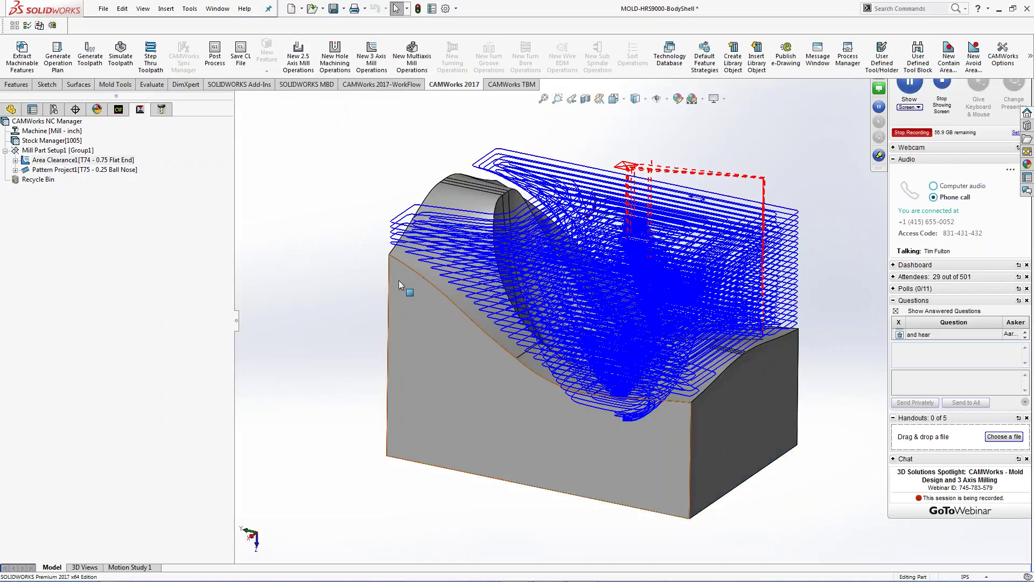
Step: Open the Area Clearance operation's parameters and review its flat end mill and its feed and speed settings
{"action": "middle_click_drag", "start_coordinate": [400, 281], "coordinate": [404, 254]}
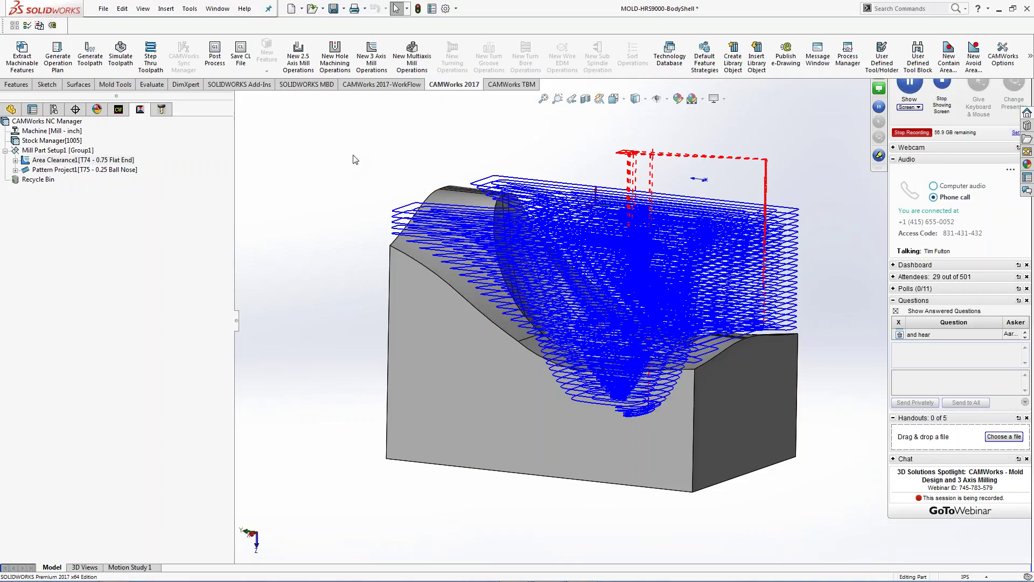
{"action": "middle_click_drag", "start_coordinate": [355, 159], "coordinate": [342, 203]}
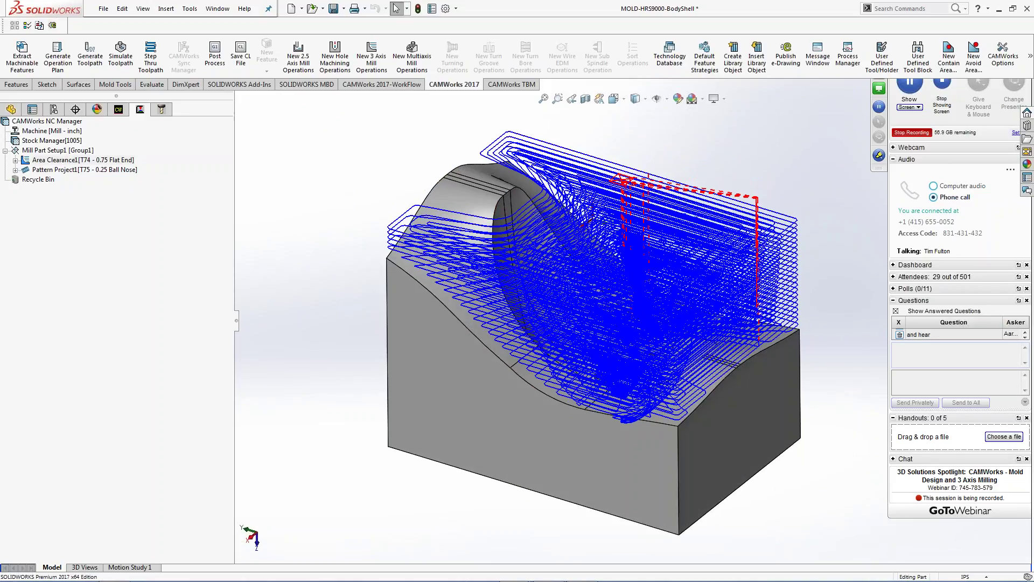
{"action": "left_click", "coordinate": [98, 161]}
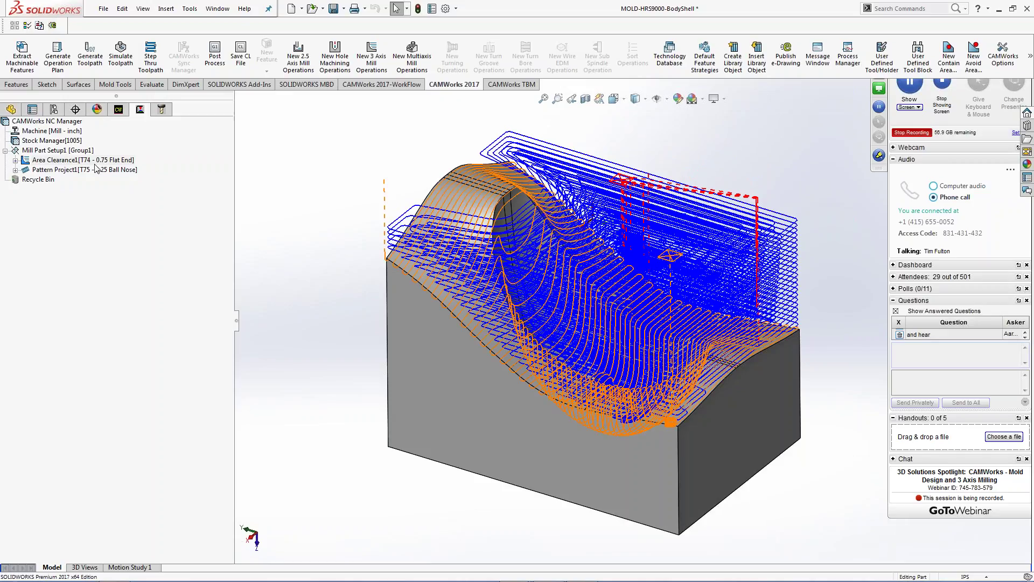
{"action": "left_click_drag", "start_coordinate": [116, 96], "coordinate": [115, 326]}
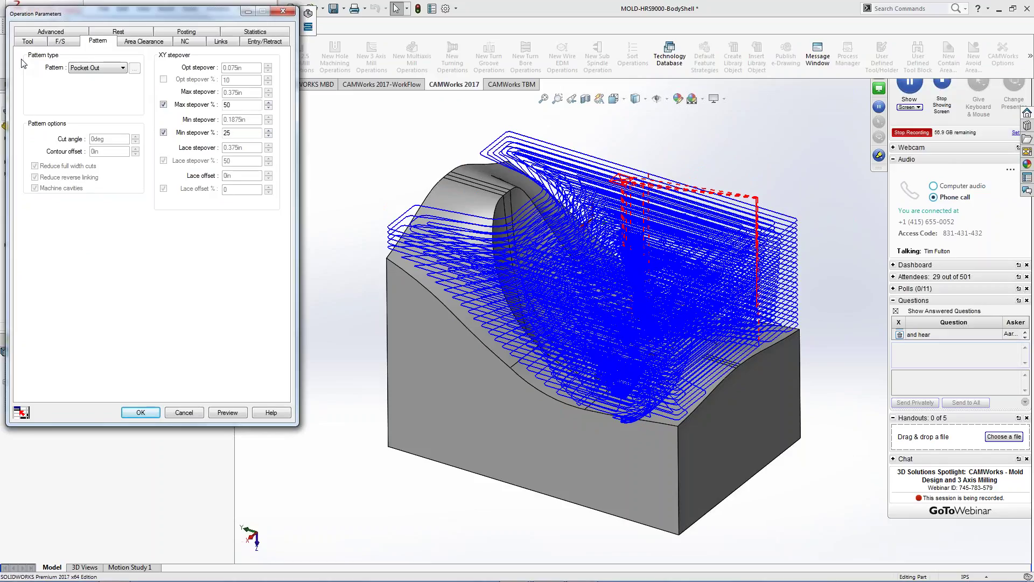
{"action": "left_click", "coordinate": [28, 42]}
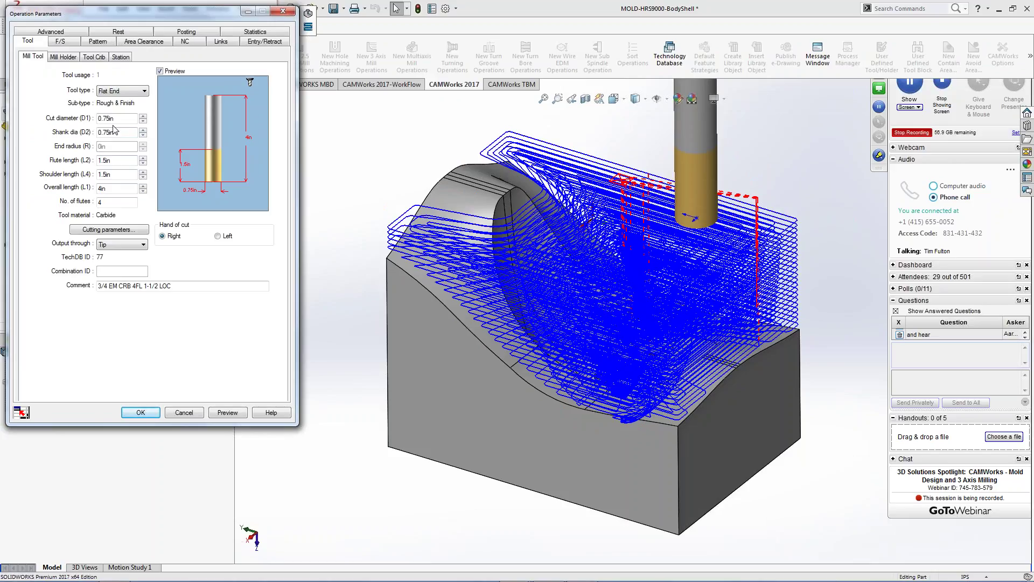
{"action": "left_click", "coordinate": [59, 41]}
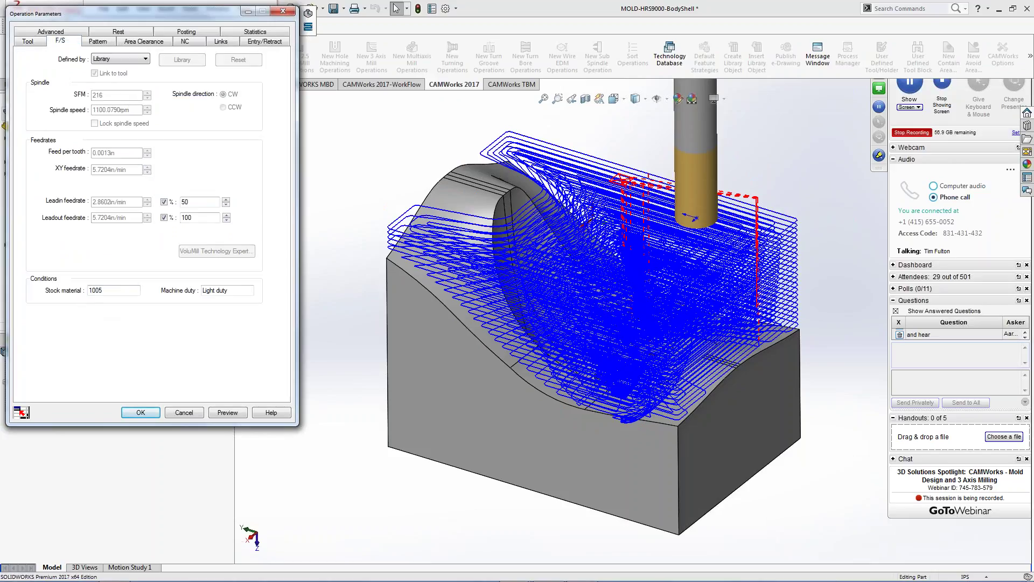
Step: Try tool-defined feeds and speeds for the Area Clearance operation, and set them to be defined by Operation
{"action": "left_click", "coordinate": [144, 59]}
{"action": "left_click", "coordinate": [115, 91]}
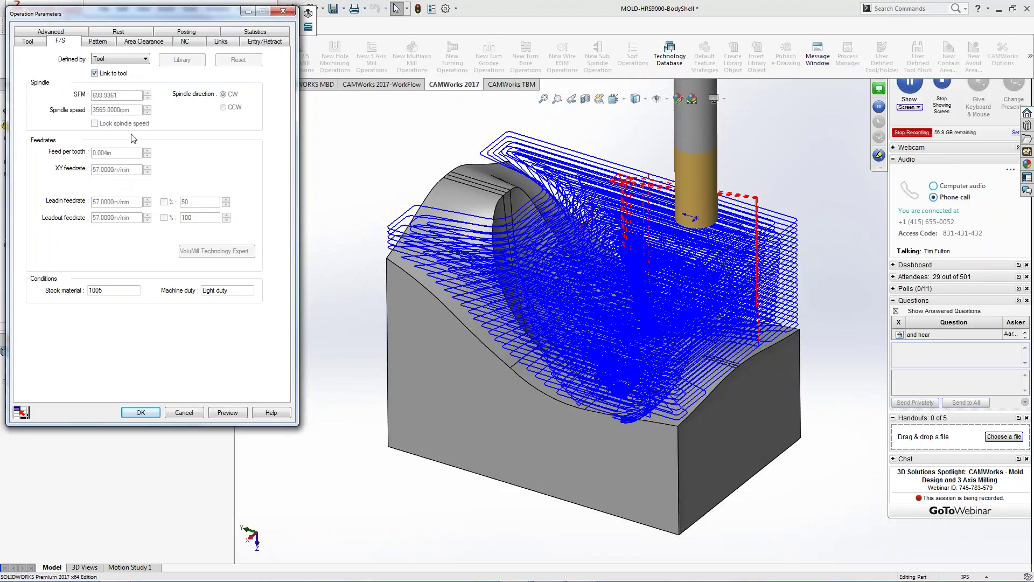
{"action": "left_click", "coordinate": [145, 58]}
{"action": "left_click", "coordinate": [122, 71]}
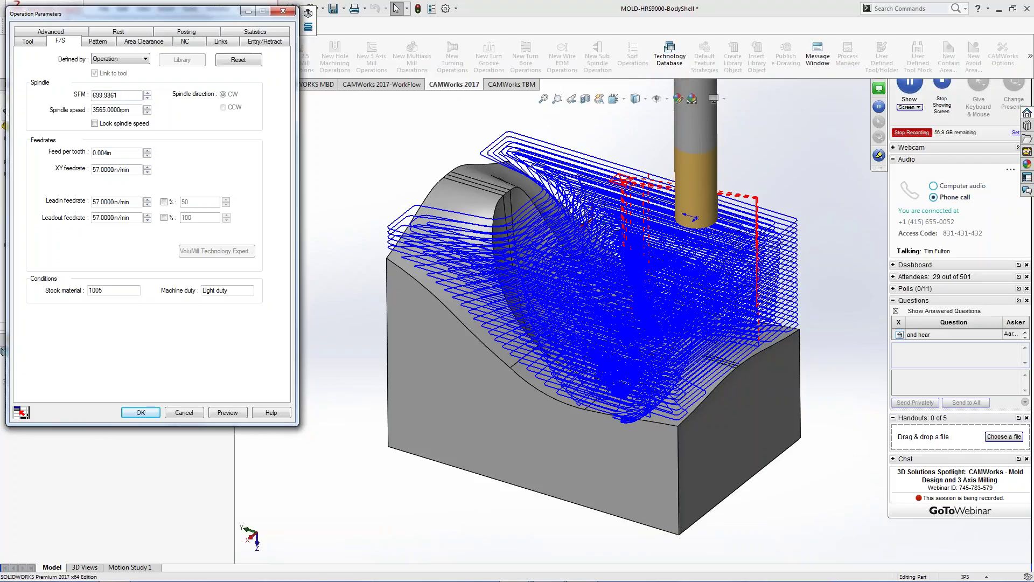
Step: Set the operation's spindle speed to 4500 rpm and select the XY feedrate for editing
{"action": "left_click_drag", "start_coordinate": [134, 110], "coordinate": [92, 110]}
{"action": "type", "text": "4500"}
{"action": "key", "text": "Tab"}
{"action": "left_click_drag", "start_coordinate": [135, 169], "coordinate": [92, 170]}
Step: Change the Area Clearance pattern type to VoluMill and agree to review its settings with the VoluMill Technology Expert
{"action": "left_click", "coordinate": [96, 42]}
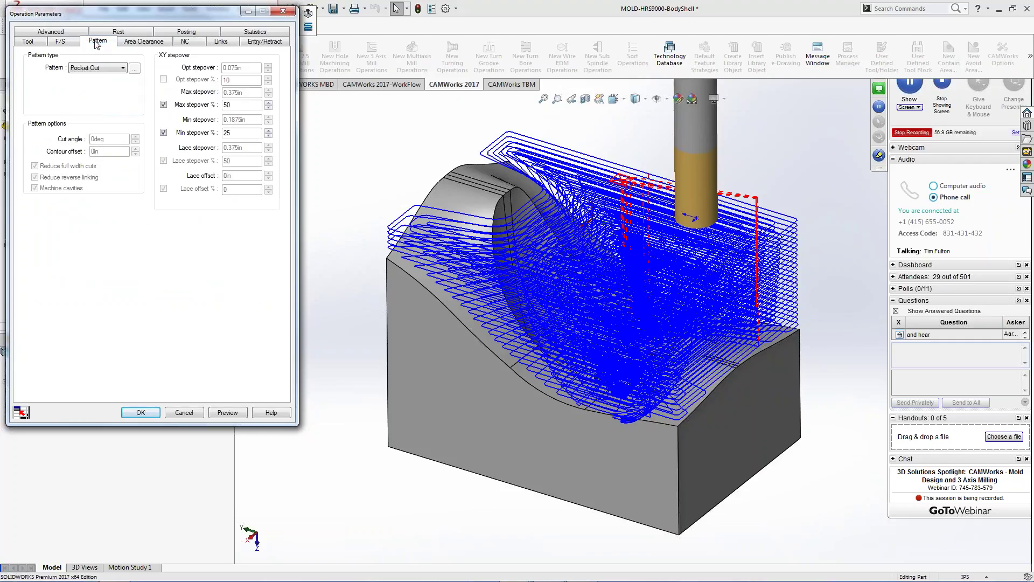
{"action": "left_click", "coordinate": [122, 68]}
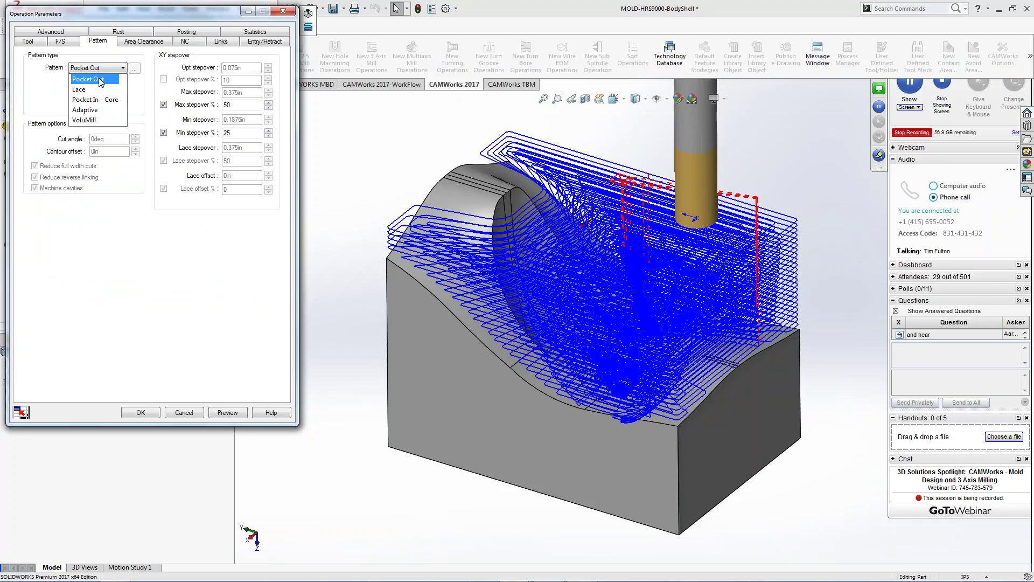
{"action": "left_click", "coordinate": [96, 120]}
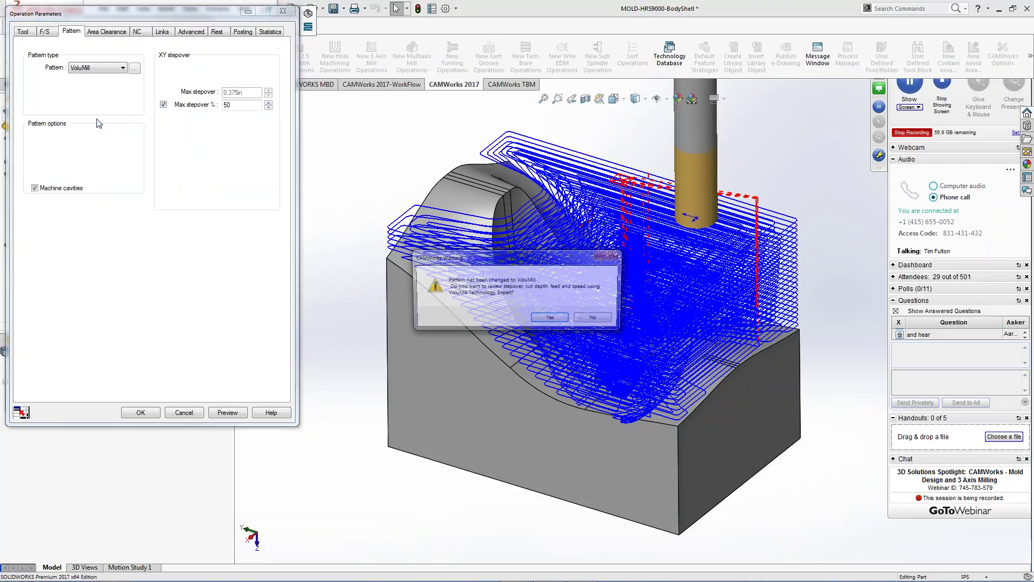
{"action": "left_click", "coordinate": [551, 319]}
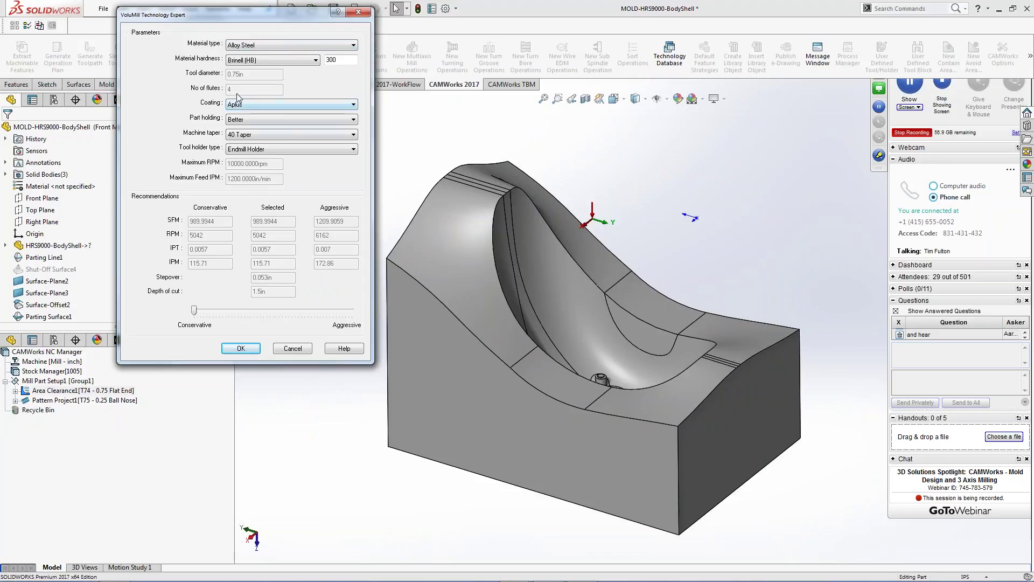
Step: Set the VoluMill material type to Tool Steel and check the machine taper and part holding choices
{"action": "left_click", "coordinate": [353, 46]}
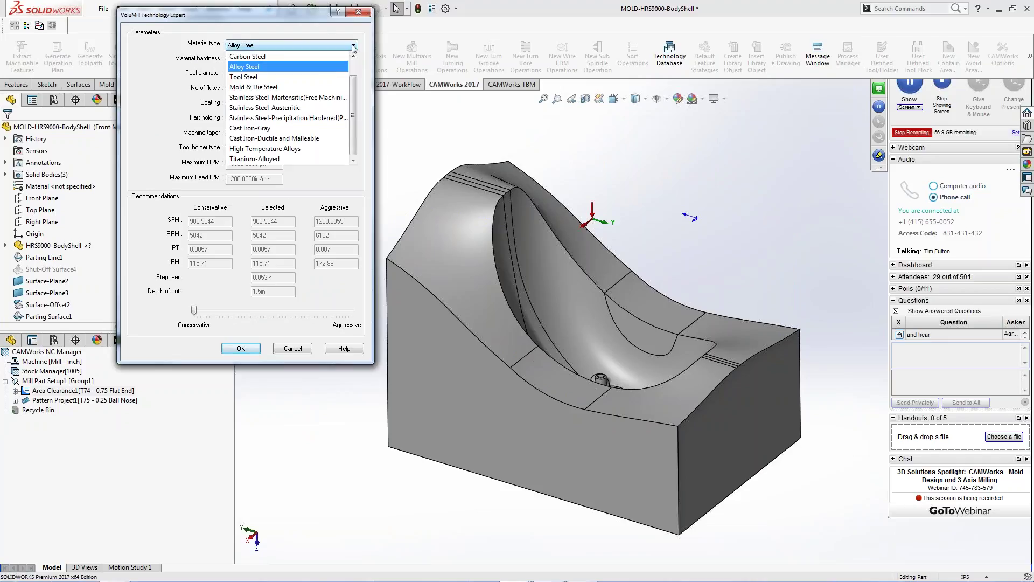
{"action": "left_click", "coordinate": [267, 79]}
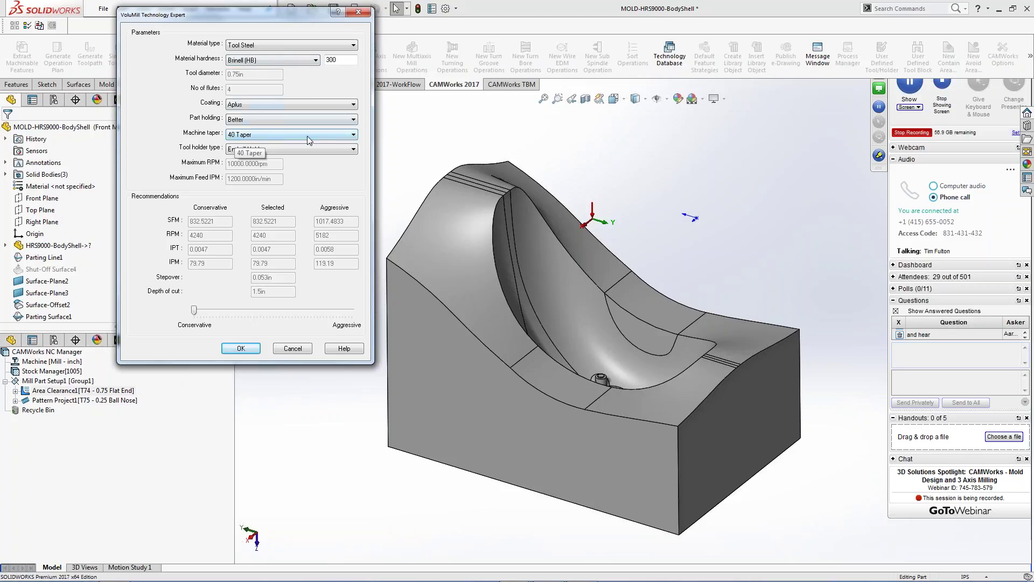
{"action": "left_click", "coordinate": [353, 136]}
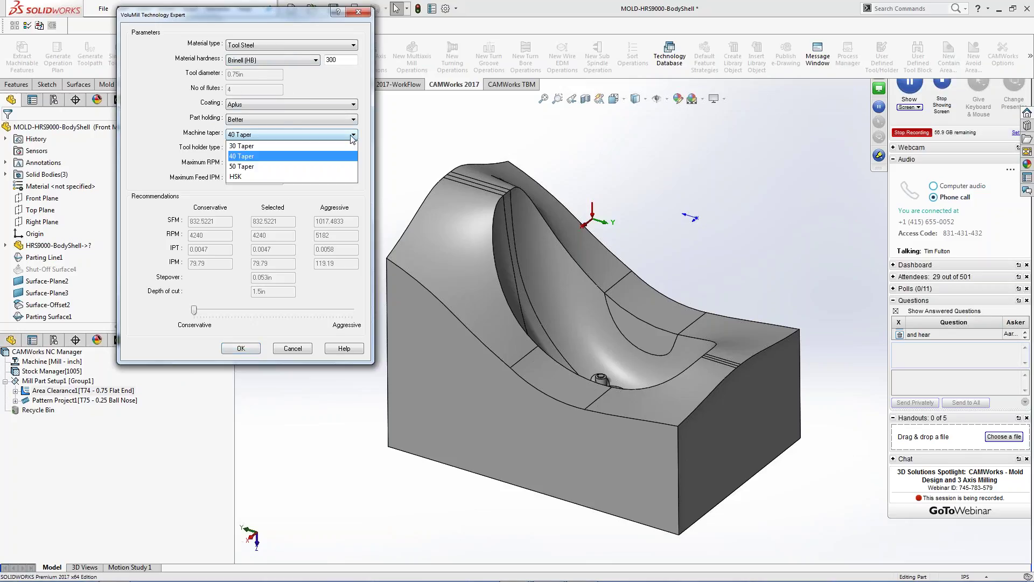
{"action": "left_click", "coordinate": [352, 136]}
{"action": "left_click", "coordinate": [353, 120]}
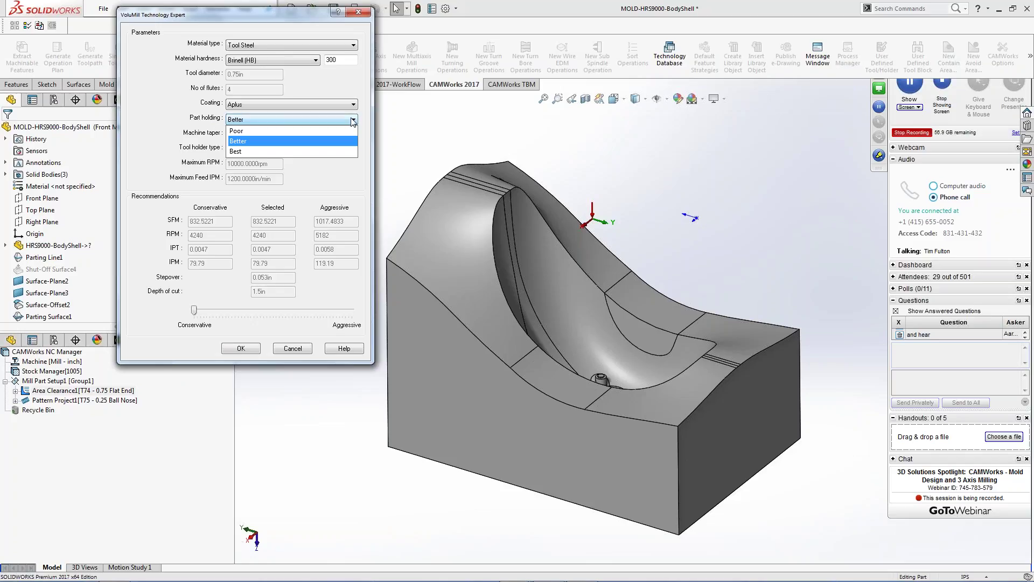
{"action": "left_click", "coordinate": [353, 120]}
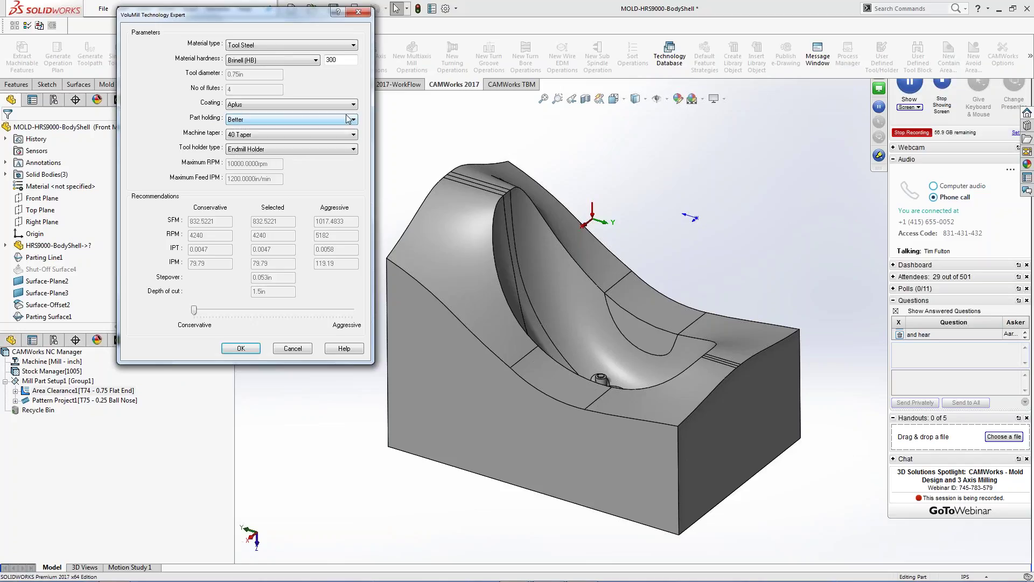
{"action": "left_click", "coordinate": [229, 152]}
{"action": "left_click", "coordinate": [222, 168]}
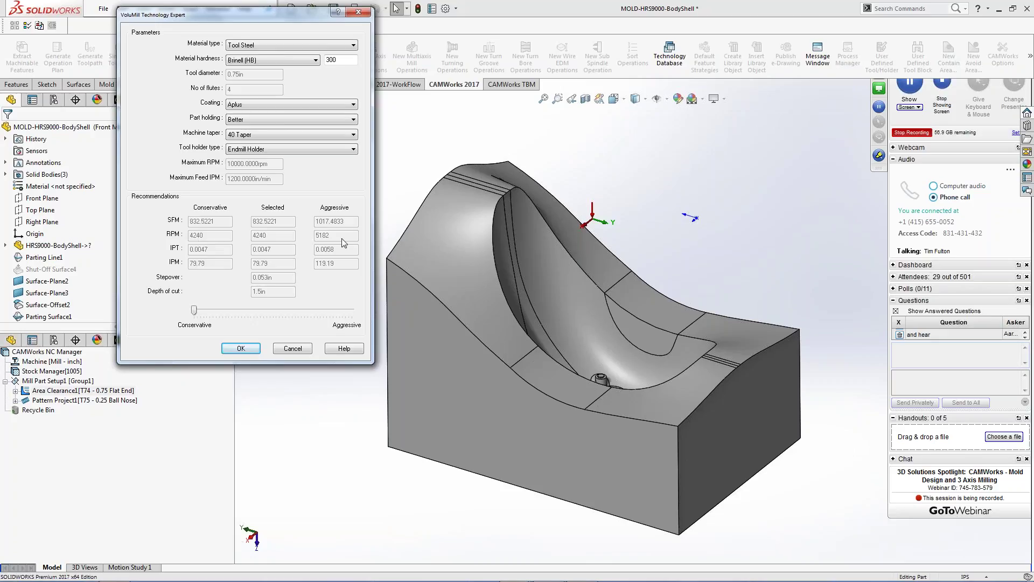
Step: Shift the VoluMill cutting recommendation about four fifths of the way from Conservative toward Aggressive and accept it
{"action": "left_click_drag", "start_coordinate": [197, 311], "coordinate": [295, 312]}
{"action": "left_click_drag", "start_coordinate": [296, 311], "coordinate": [323, 312]}
{"action": "left_click", "coordinate": [241, 348]}
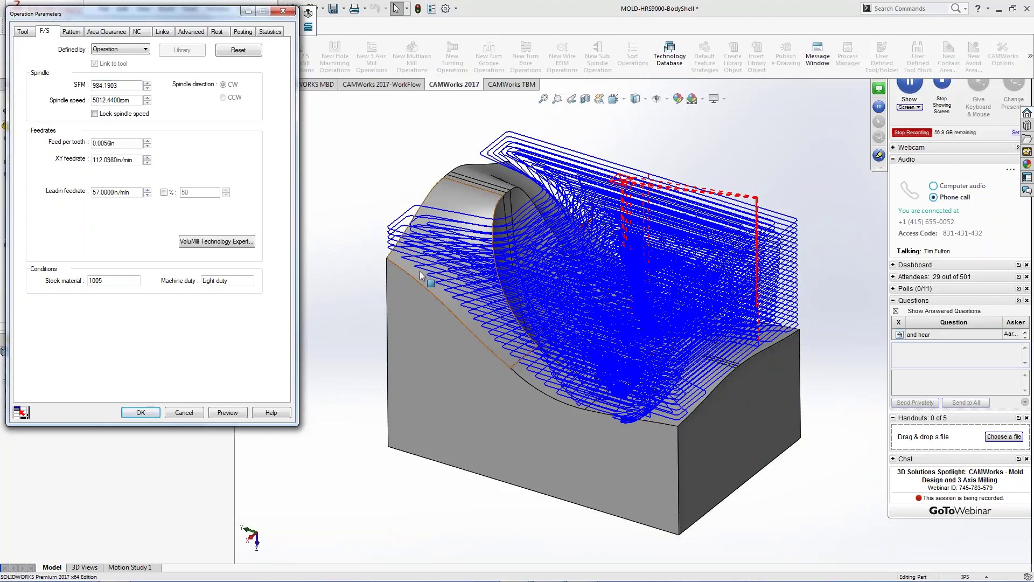
Step: Set the Area Clearance operation's maximum cut amount to 1.0 in and preview the VoluMill toolpath
{"action": "left_click", "coordinate": [108, 32]}
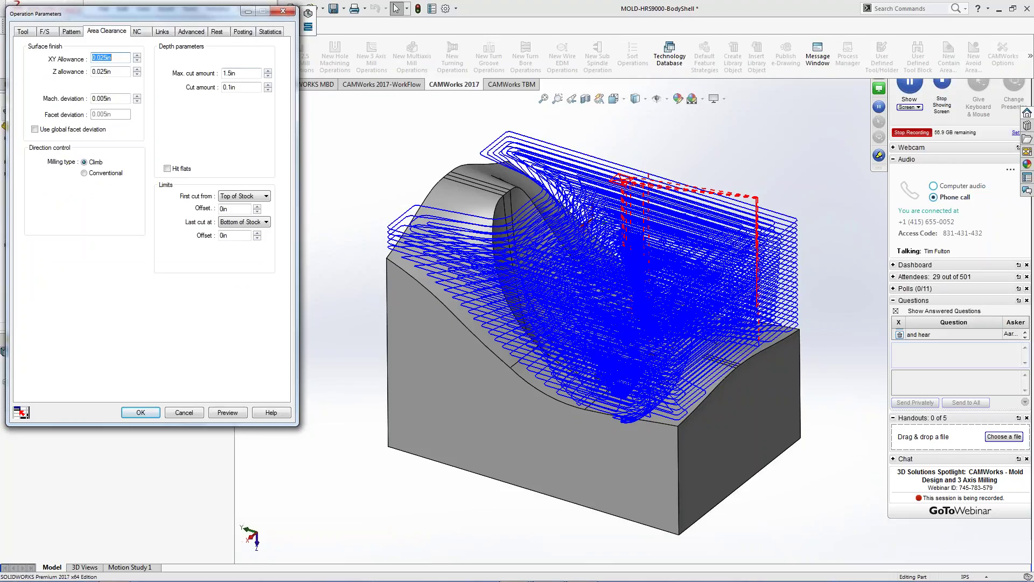
{"action": "double_click", "coordinate": [244, 73]}
{"action": "type", "text": "1.0"}
{"action": "left_click", "coordinate": [226, 412]}
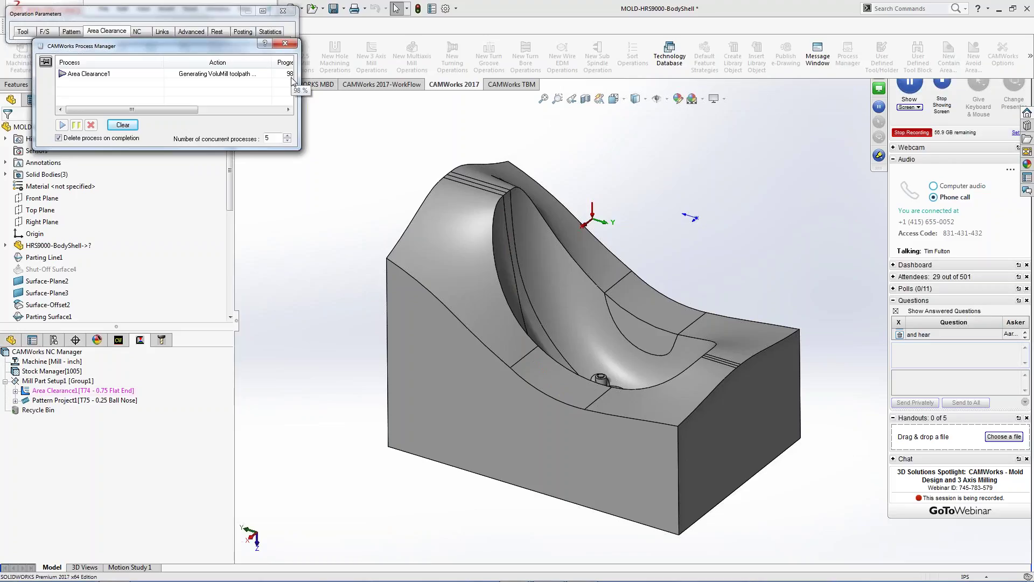
{"action": "left_click_drag", "start_coordinate": [299, 149], "coordinate": [518, 150]}
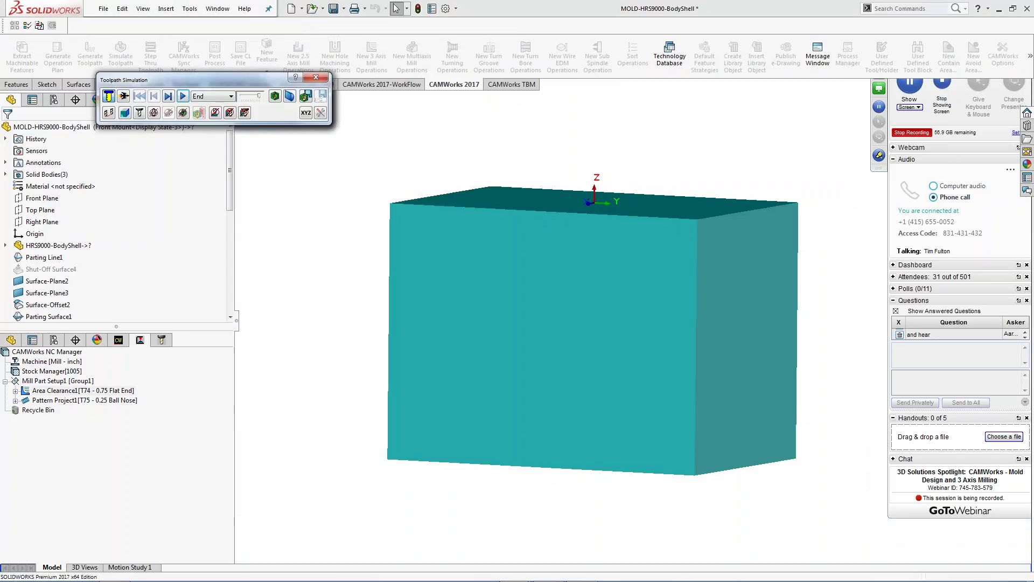
Step: Run the stock removal simulation of the VoluMill roughing toolpath and close it
{"action": "left_click", "coordinate": [183, 96]}
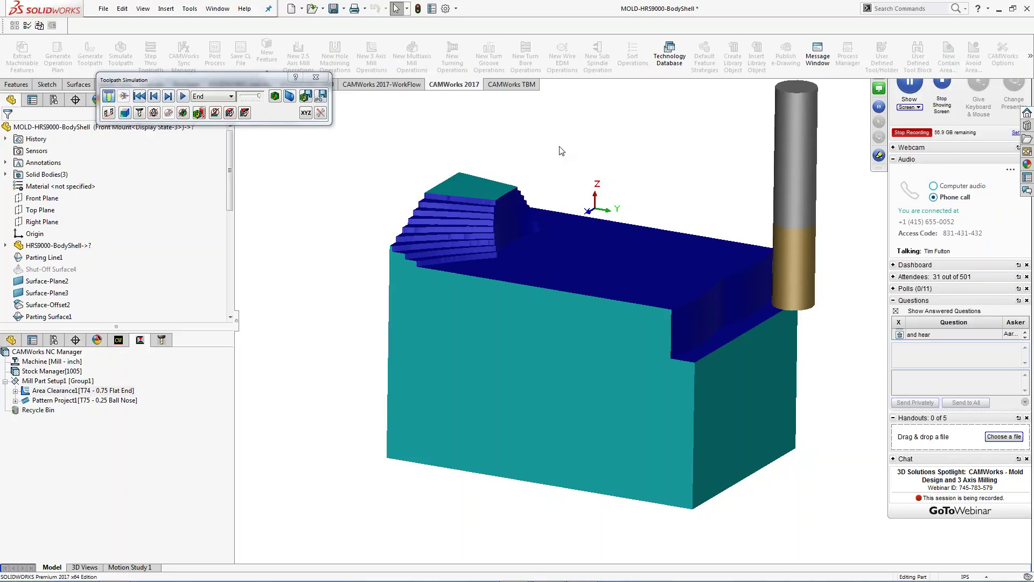
{"action": "left_click", "coordinate": [315, 77]}
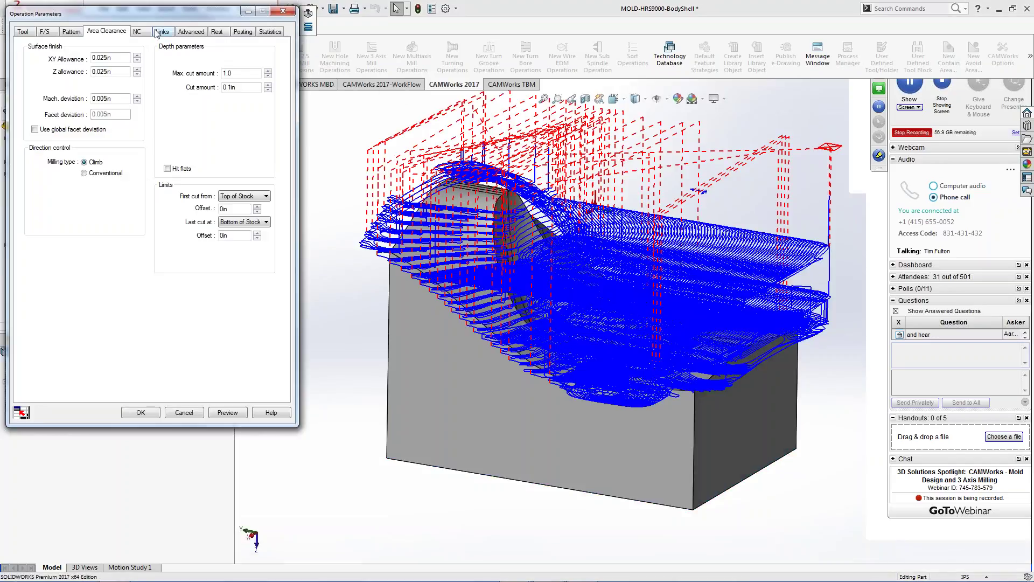
Step: Try the Pocket Out pattern without resetting its settings, and discard the Area Clearance parameter changes
{"action": "left_click", "coordinate": [72, 31]}
{"action": "left_click", "coordinate": [97, 57]}
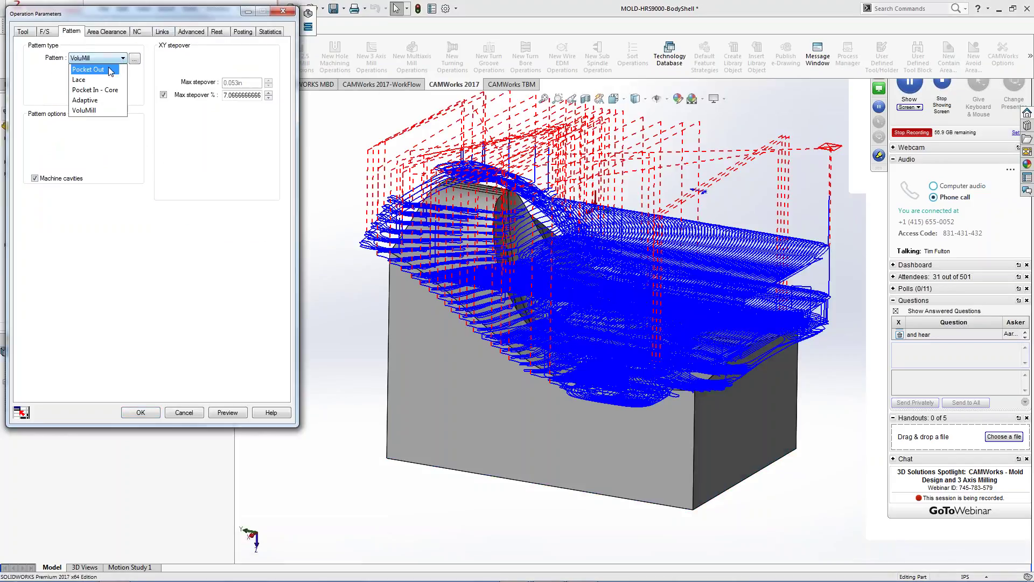
{"action": "left_click", "coordinate": [110, 70]}
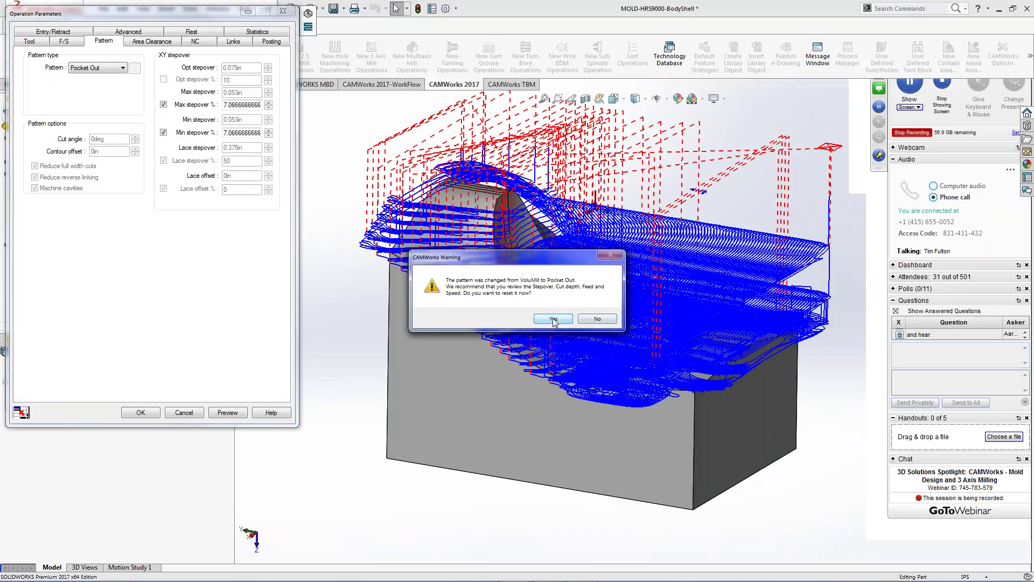
{"action": "left_click", "coordinate": [593, 319]}
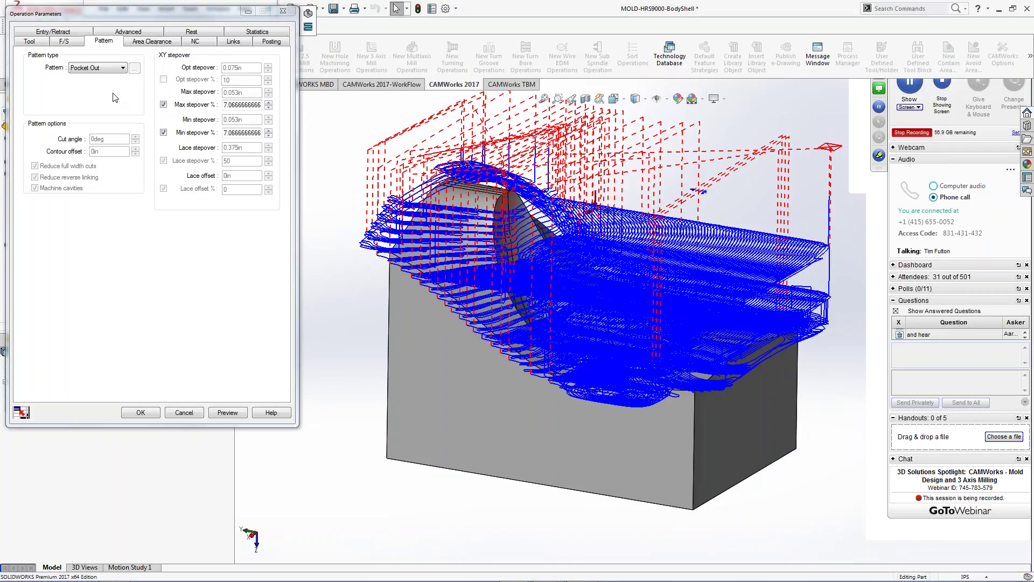
{"action": "left_click", "coordinate": [177, 415]}
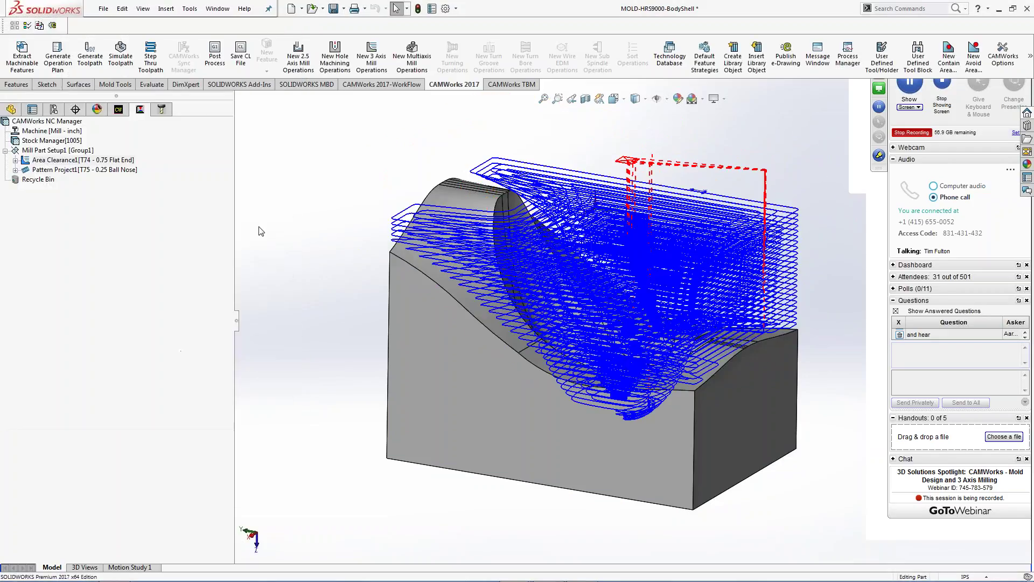
Step: Set the Pattern Project operation's XY stepover cut amount to 0.025 in and preview the toolpath on the mold surface
{"action": "left_click", "coordinate": [57, 170]}
{"action": "middle_click_drag", "start_coordinate": [312, 194], "coordinate": [307, 214]}
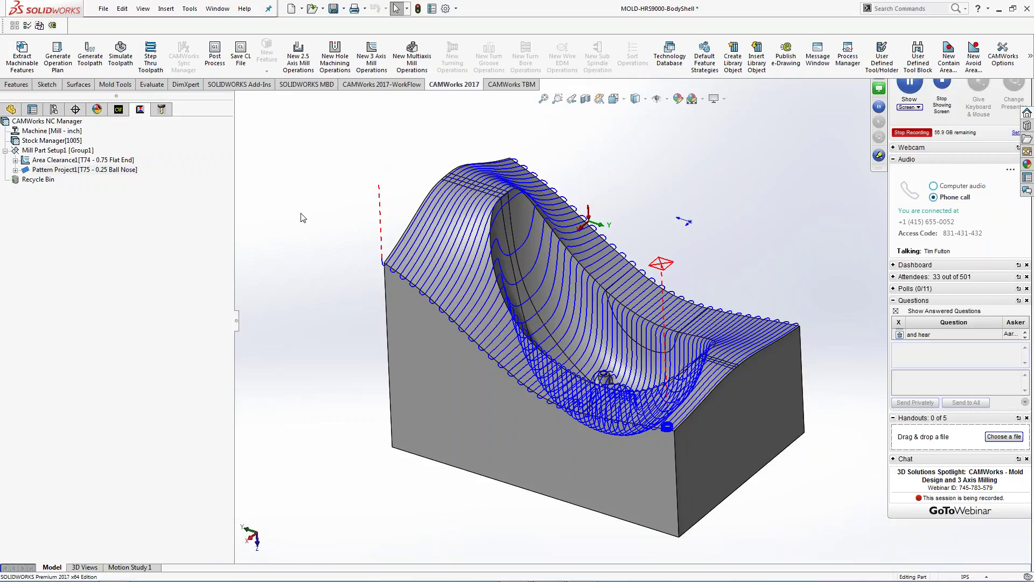
{"action": "right_click", "coordinate": [58, 151]}
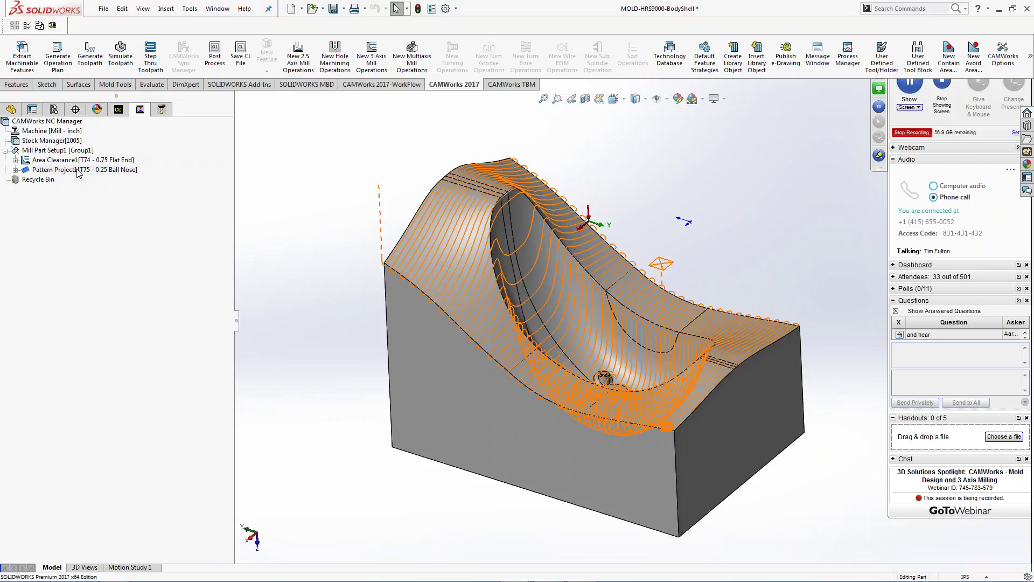
{"action": "left_click", "coordinate": [92, 157]}
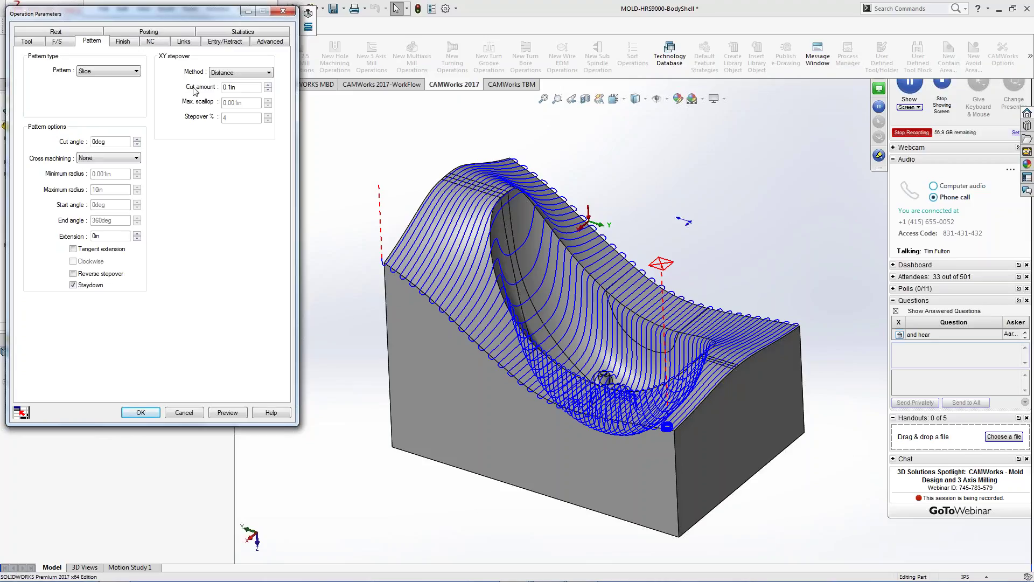
{"action": "key", "text": "Tab"}
{"action": "key", "text": "BackSpace"}
{"action": "type", "text": ".025"}
{"action": "left_click", "coordinate": [227, 413]}
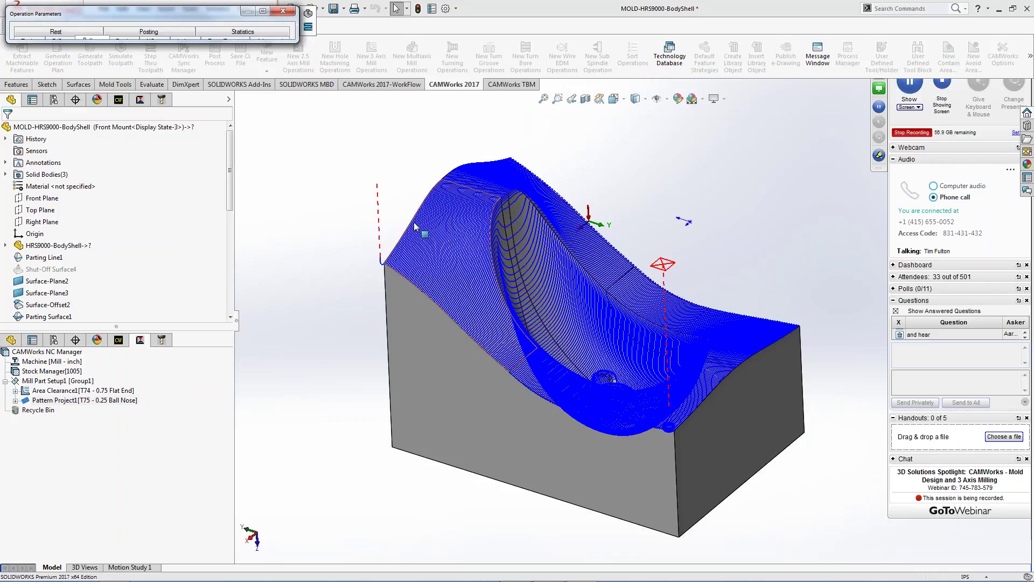
{"action": "left_click", "coordinate": [262, 11]}
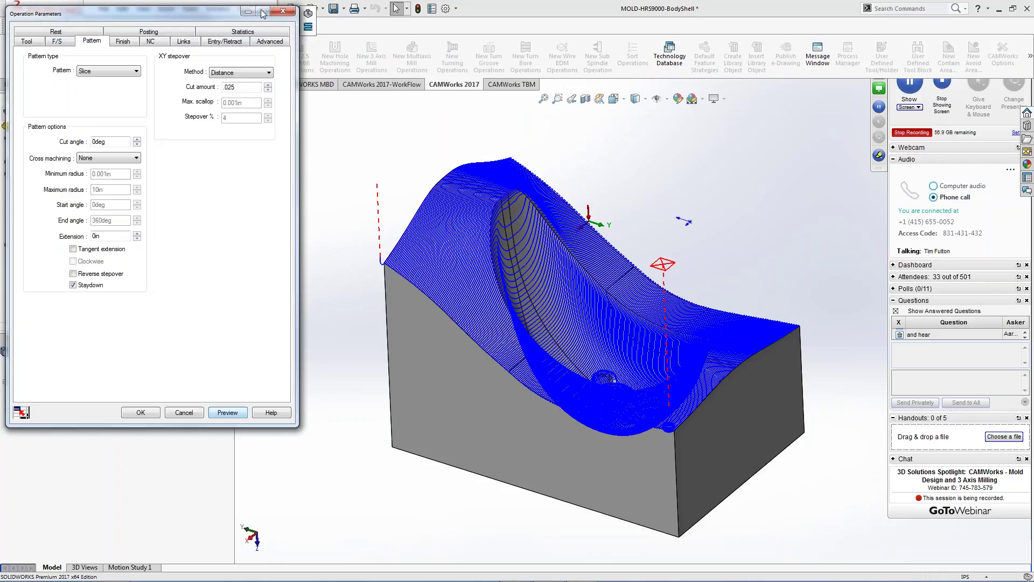
Step: Assign the station 30 ball nose tool, 3/8 HSS 2FL BM 5/8 LOC, from the tool crib to the Pattern Project operation
{"action": "left_click", "coordinate": [26, 43]}
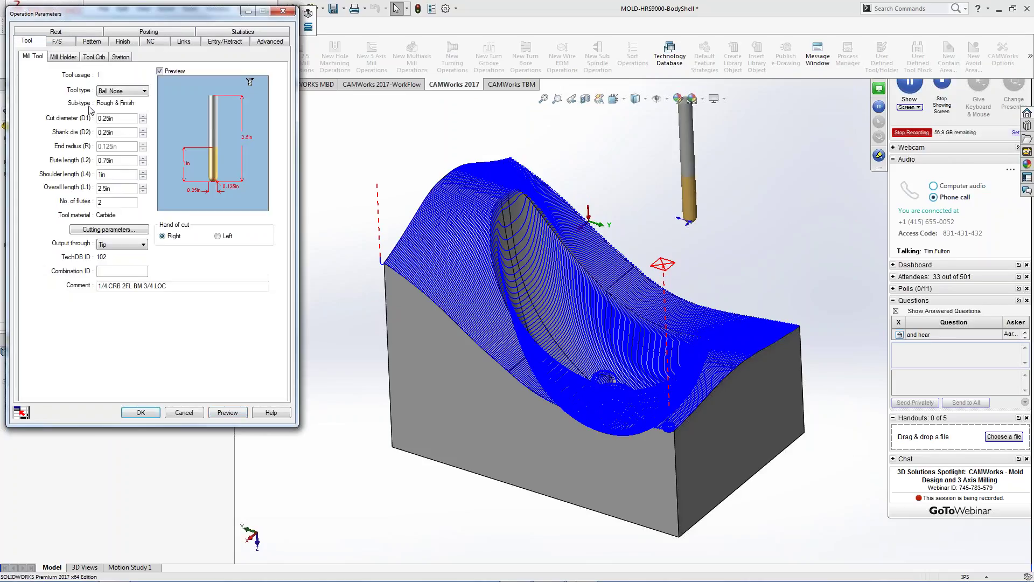
{"action": "left_click", "coordinate": [93, 57]}
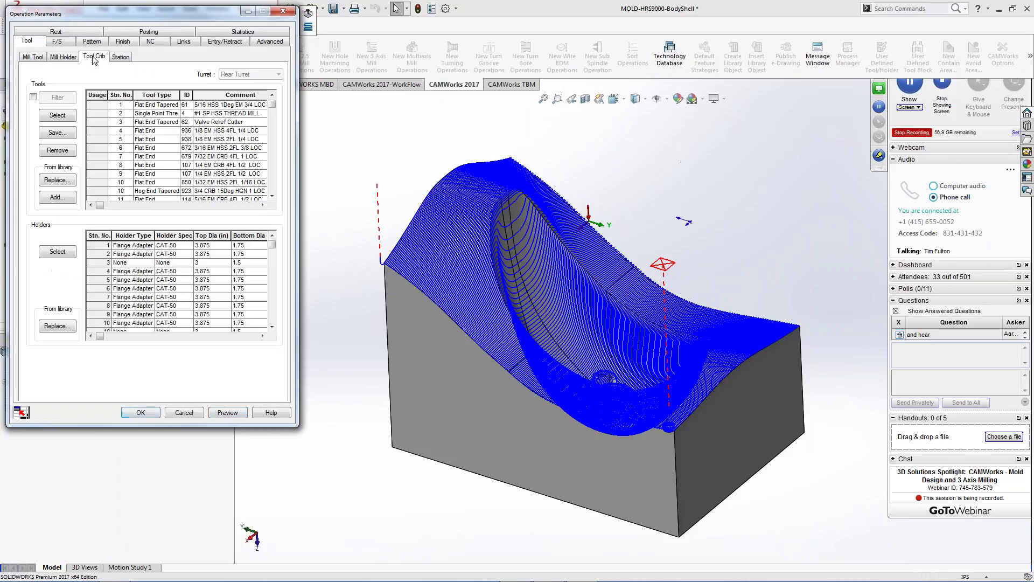
{"action": "left_click", "coordinate": [272, 196]}
{"action": "left_click", "coordinate": [272, 196]}
{"action": "left_click", "coordinate": [272, 196]}
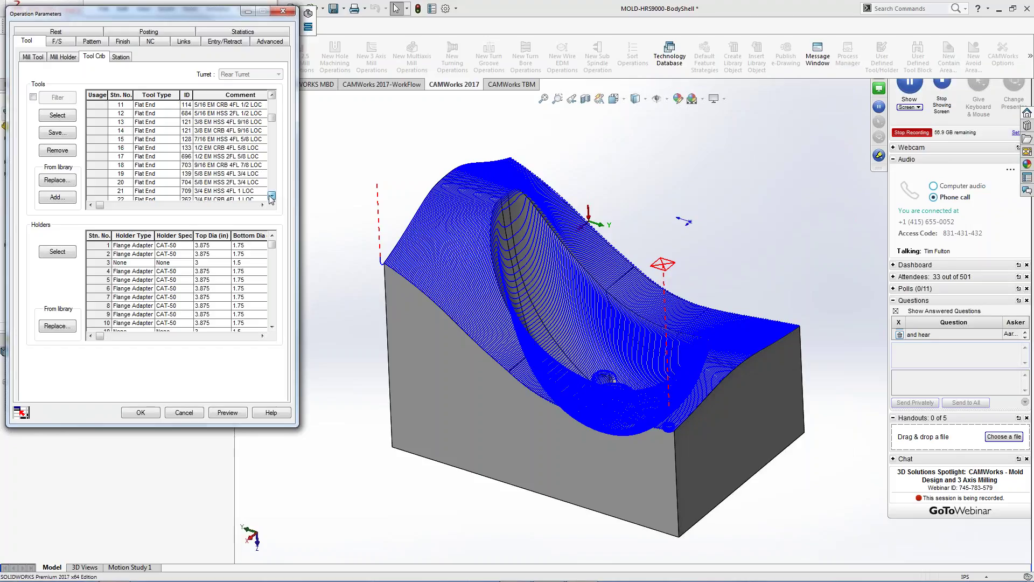
{"action": "left_click", "coordinate": [272, 196]}
{"action": "left_click", "coordinate": [272, 196]}
{"action": "left_click", "coordinate": [272, 196]}
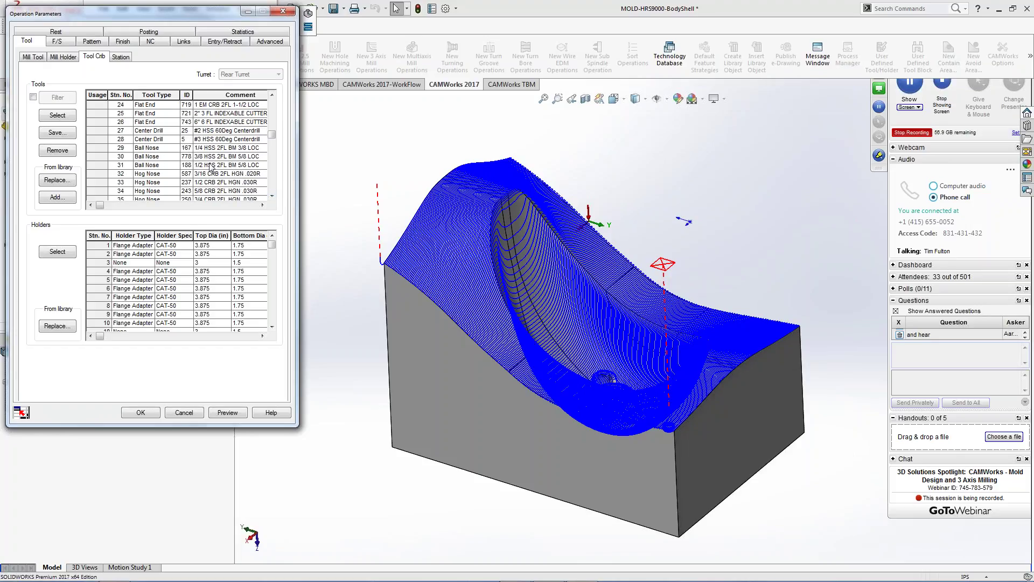
{"action": "left_click", "coordinate": [115, 156]}
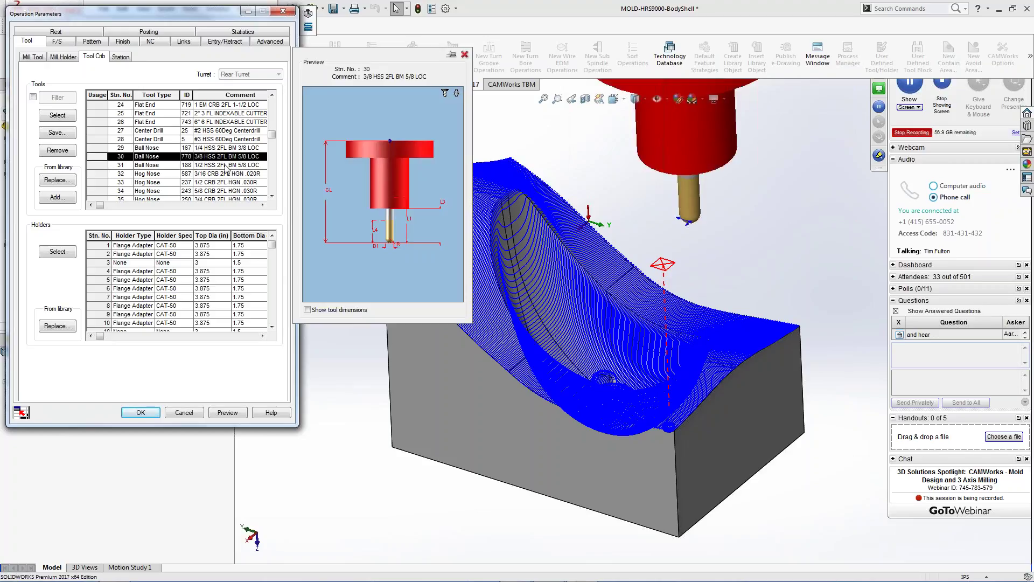
{"action": "left_click", "coordinate": [53, 116]}
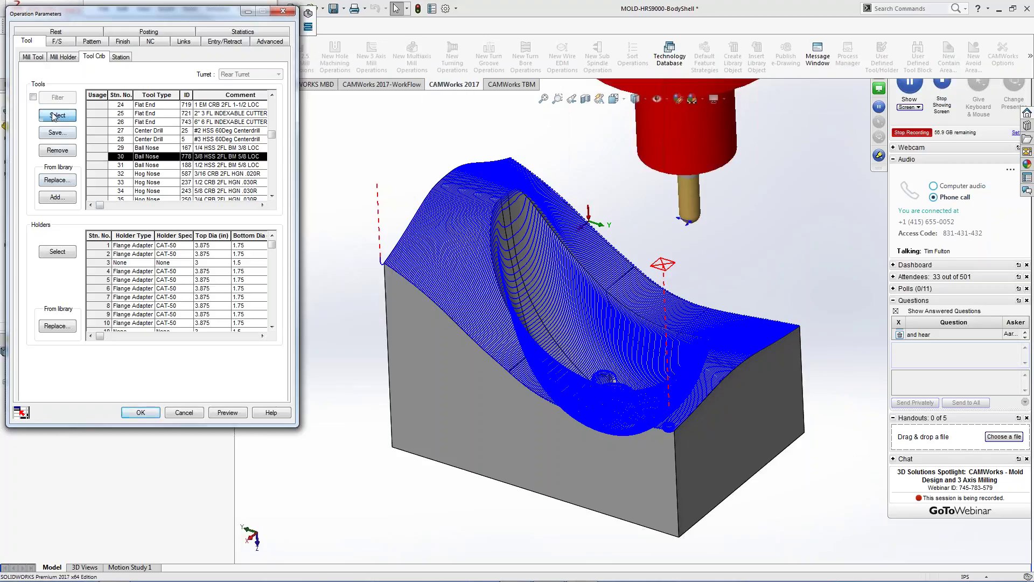
Step: Try a User Defined last-cut limit using a point picked on the cavity, and restore the limit to Bottom of Stock
{"action": "middle_click_drag", "start_coordinate": [376, 299], "coordinate": [386, 224]}
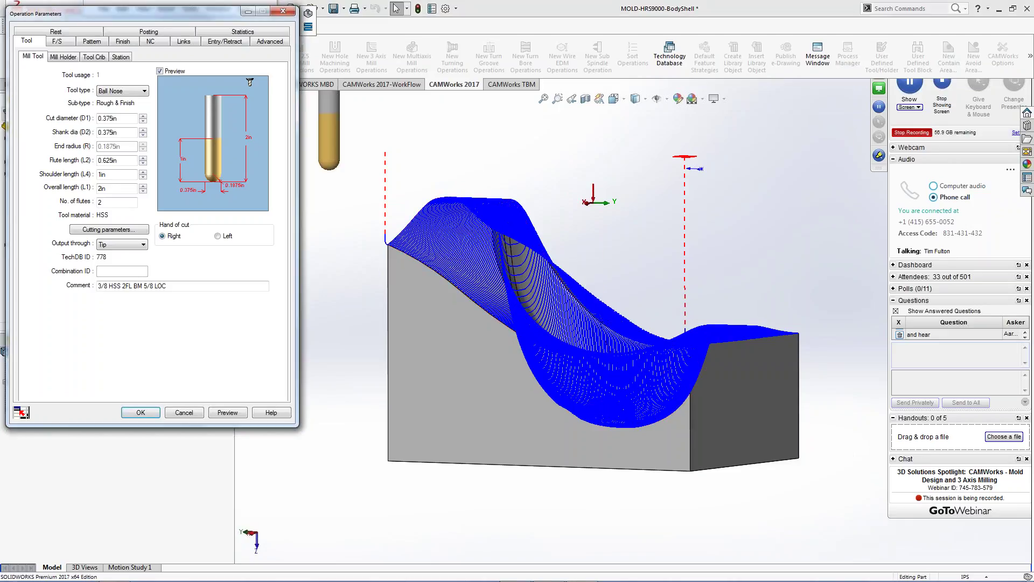
{"action": "left_click", "coordinate": [155, 43]}
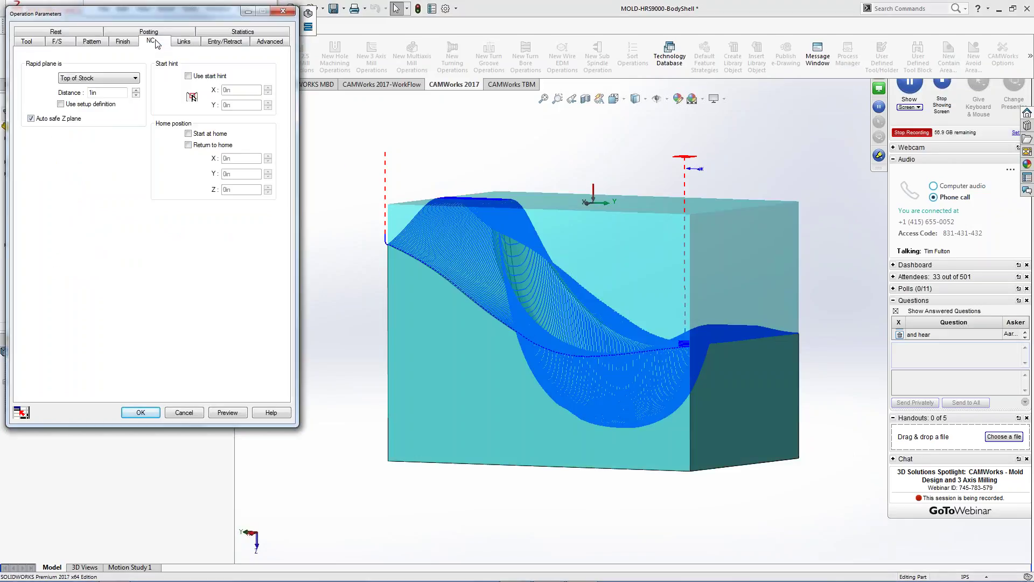
{"action": "left_click", "coordinate": [123, 42]}
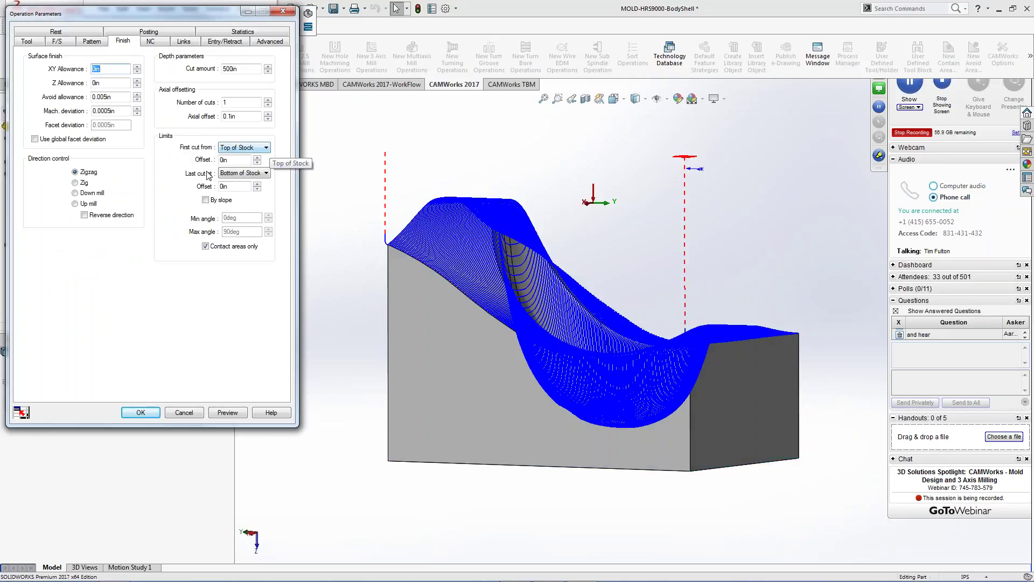
{"action": "left_click", "coordinate": [265, 173]}
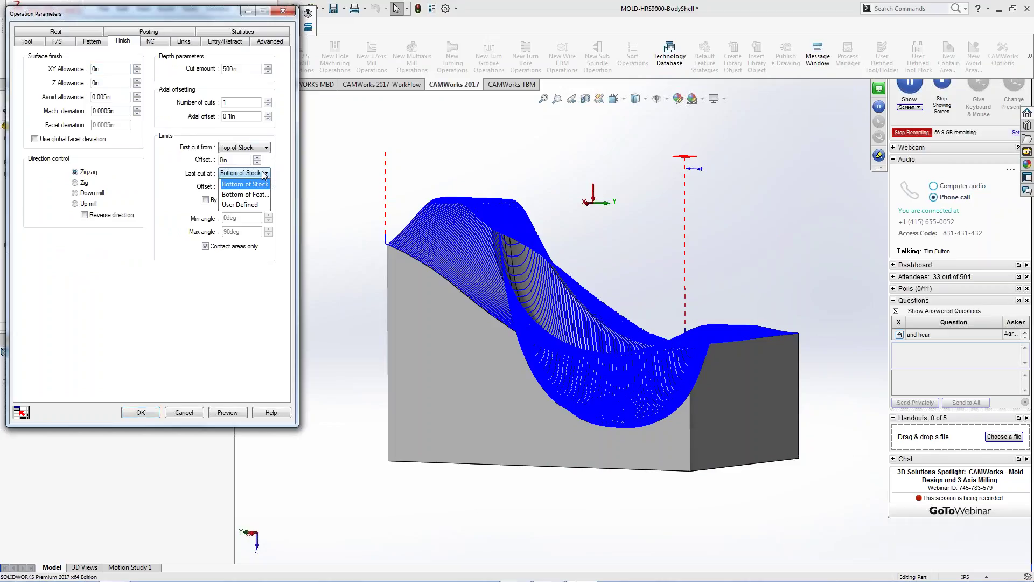
{"action": "left_click", "coordinate": [252, 207]}
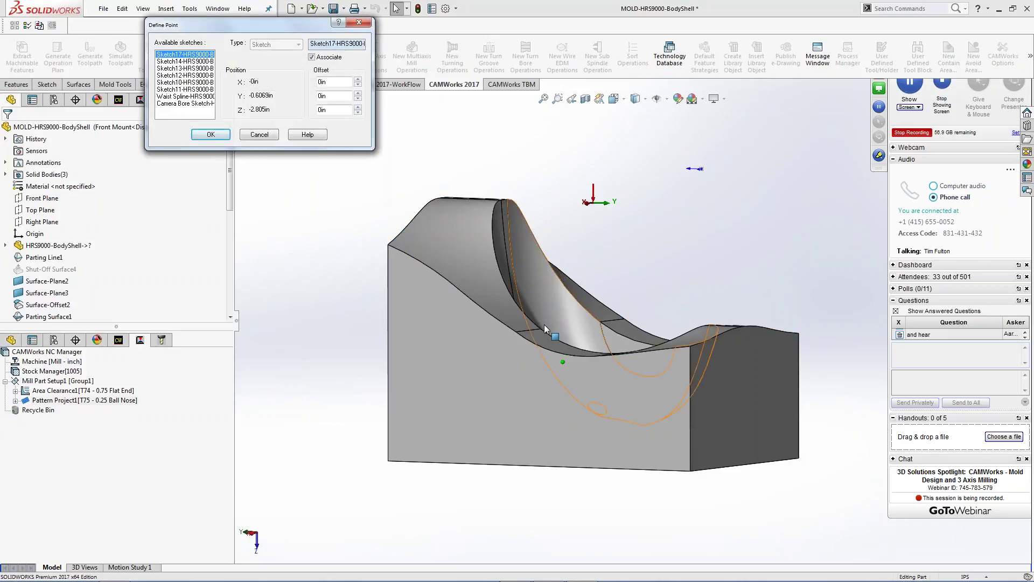
{"action": "left_click", "coordinate": [540, 328]}
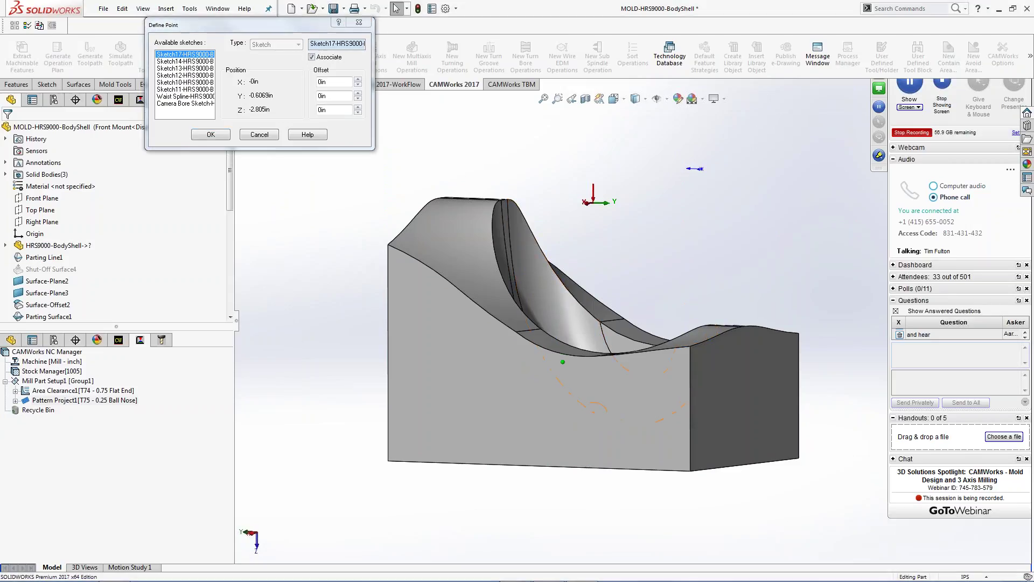
{"action": "left_click", "coordinate": [210, 135]}
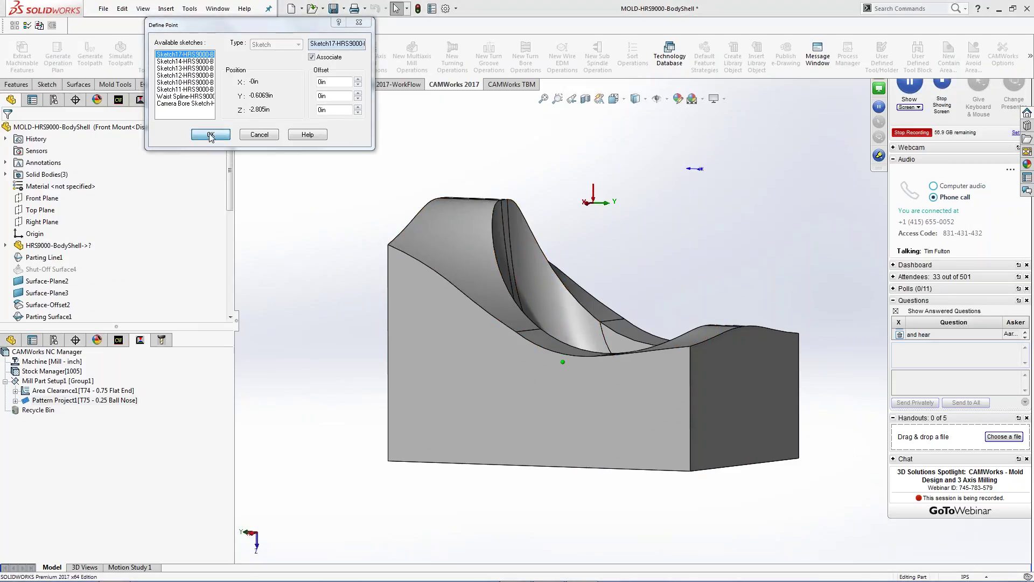
{"action": "left_click", "coordinate": [261, 174]}
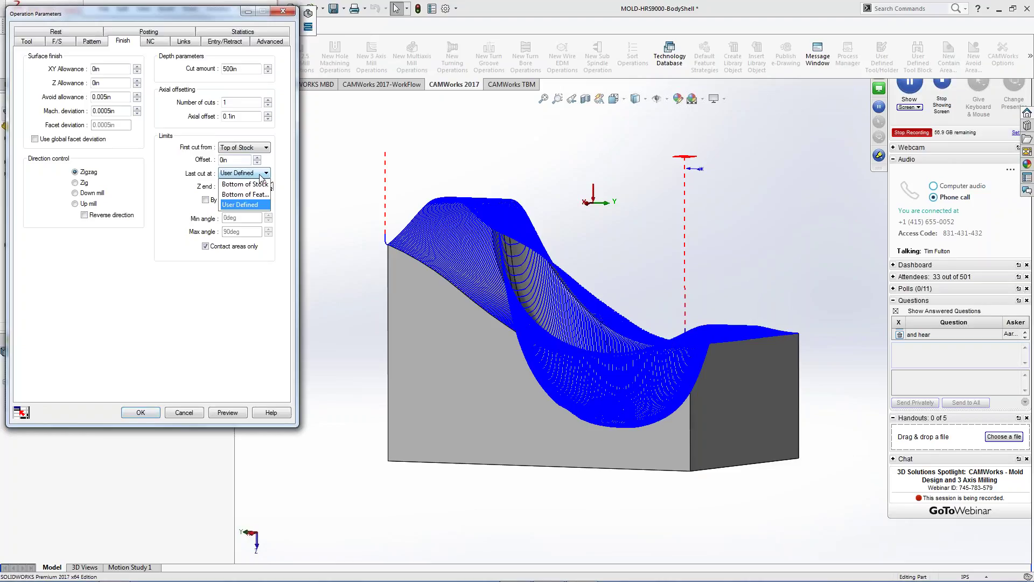
{"action": "left_click", "coordinate": [253, 184]}
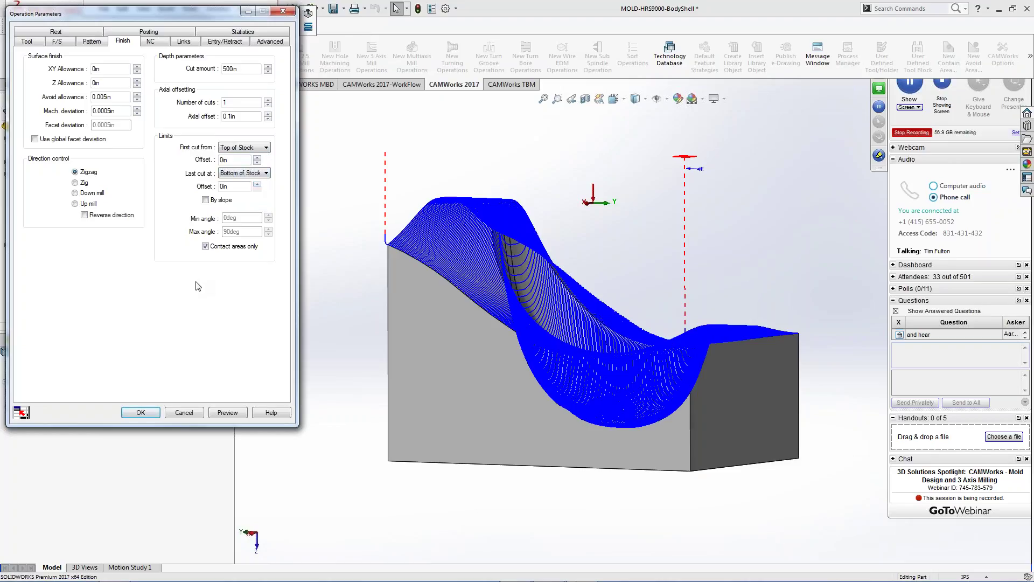
Step: Accept the Pattern Project parameters without regenerating the toolpath
{"action": "left_click", "coordinate": [140, 412]}
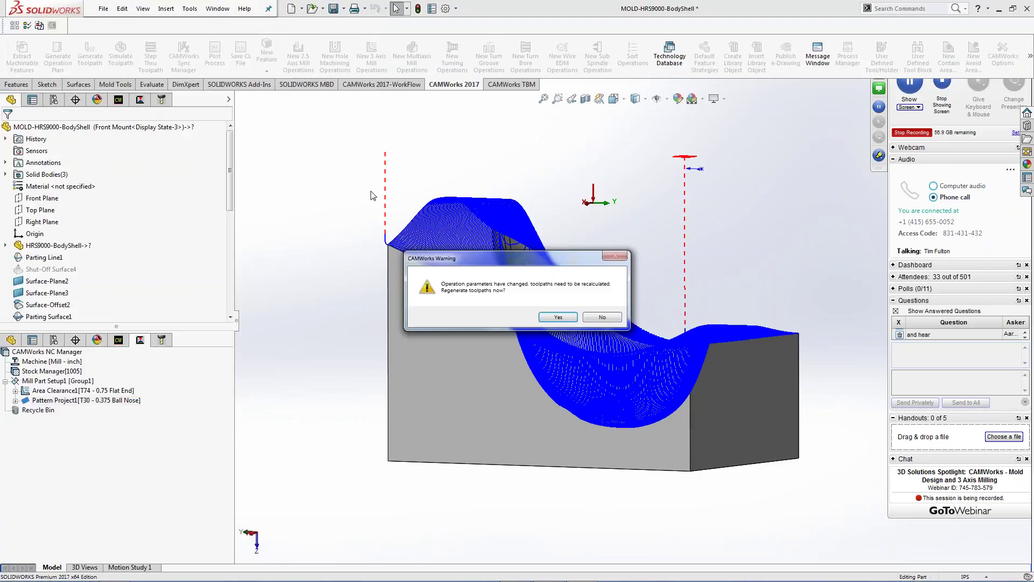
{"action": "left_click", "coordinate": [600, 318]}
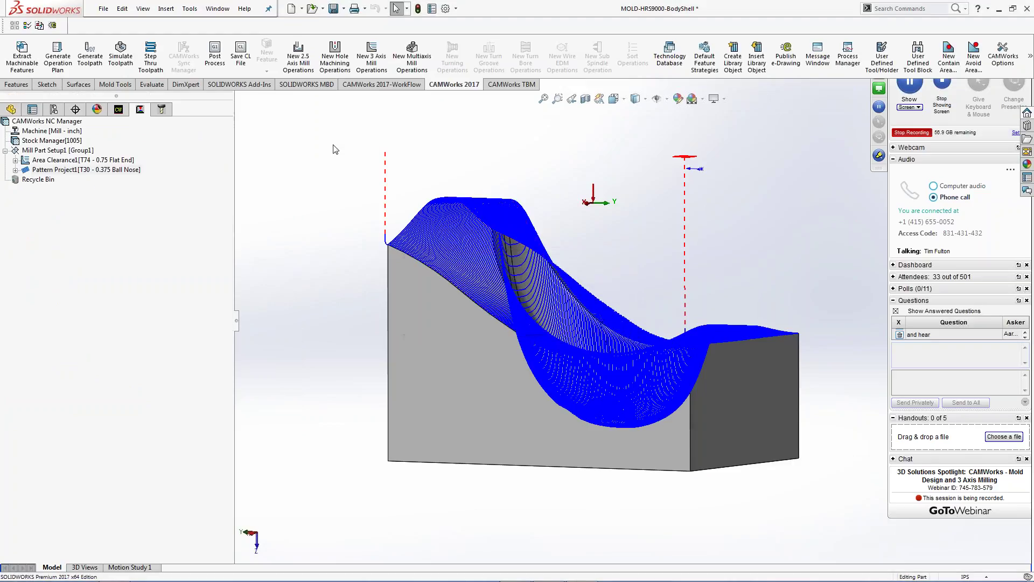
{"action": "middle_click_drag", "start_coordinate": [370, 145], "coordinate": [368, 232]}
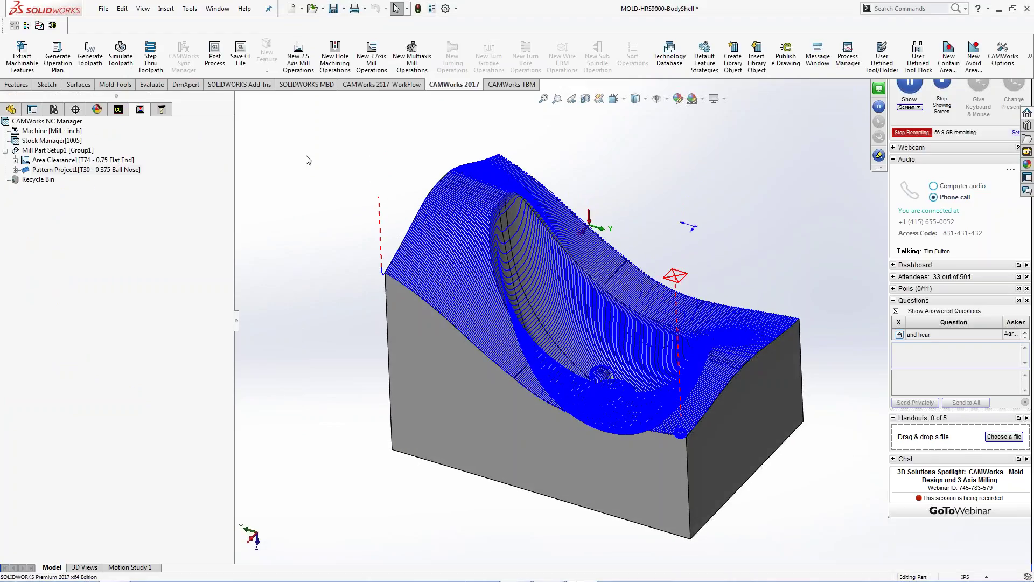
Step: Start a new multi surface feature in Mill Part Setup1 with Faces or Surfaces as its feature type
{"action": "left_click", "coordinate": [80, 161]}
{"action": "left_click", "coordinate": [82, 169]}
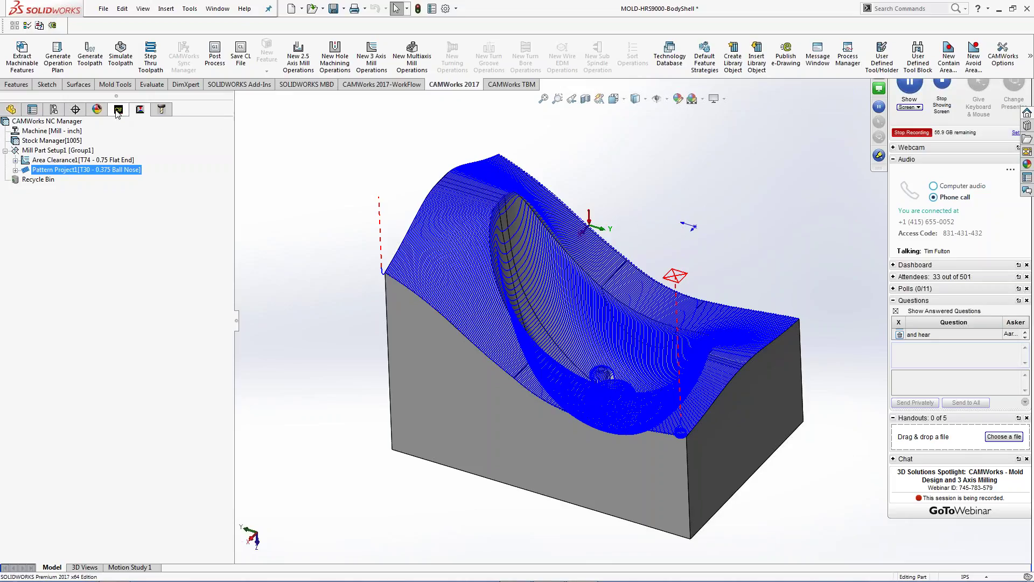
{"action": "left_click", "coordinate": [119, 110]}
{"action": "right_click", "coordinate": [79, 164]}
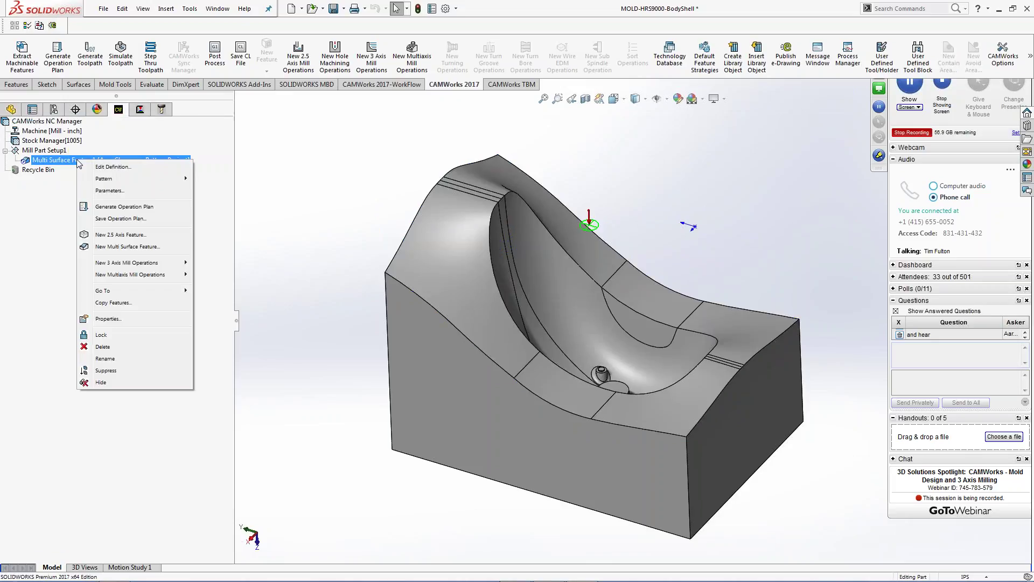
{"action": "left_click", "coordinate": [128, 247]}
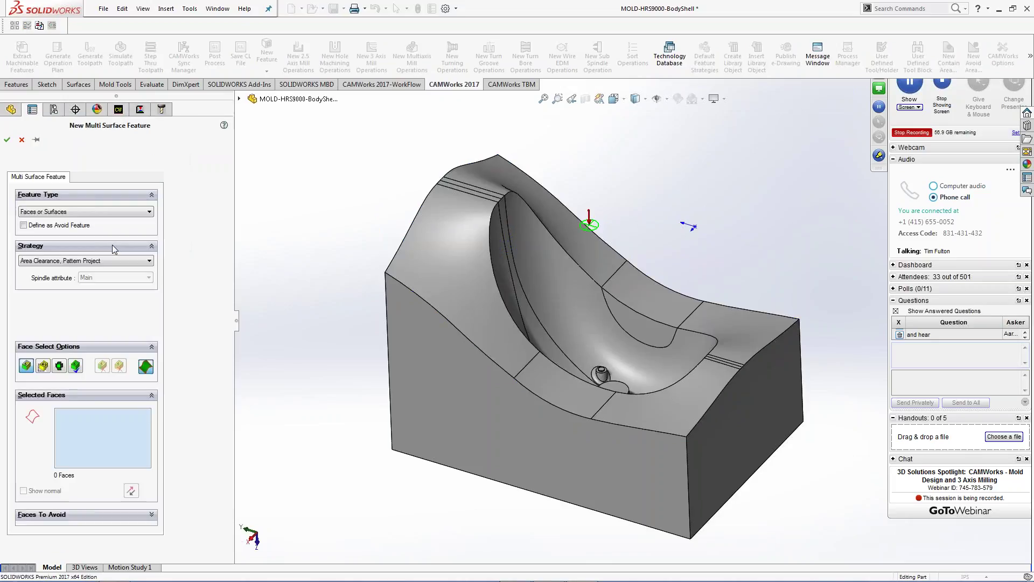
{"action": "left_click", "coordinate": [139, 214]}
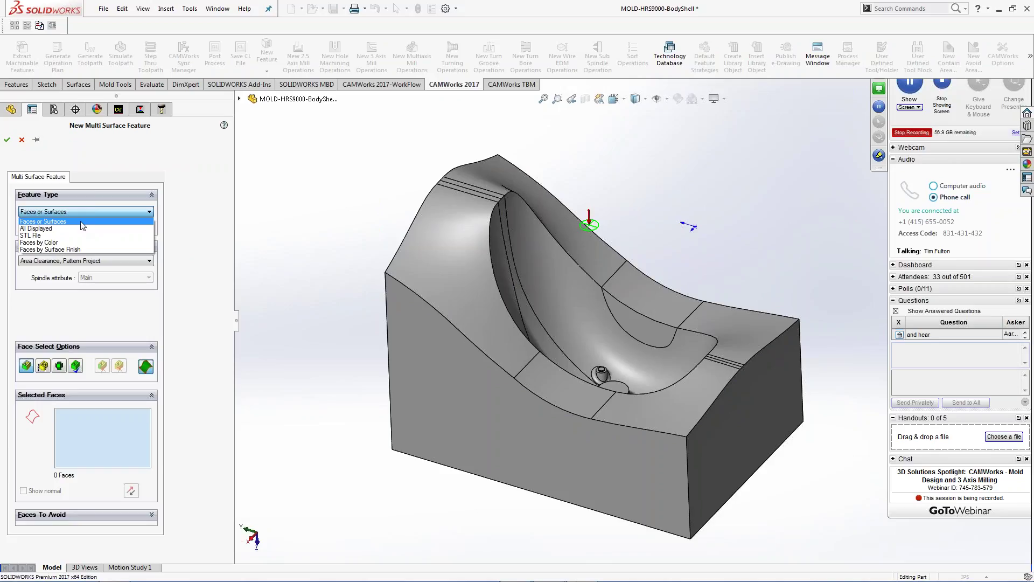
{"action": "left_click", "coordinate": [49, 221]}
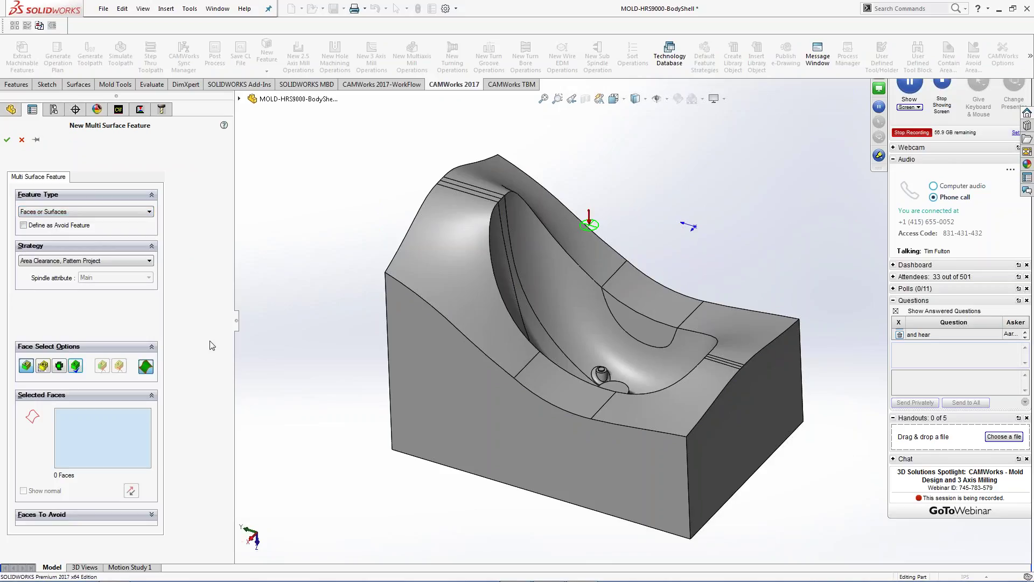
Step: Select the ten parting surface faces surrounding the mold cavity, including the narrow strips at both ends
{"action": "left_click", "coordinate": [473, 219]}
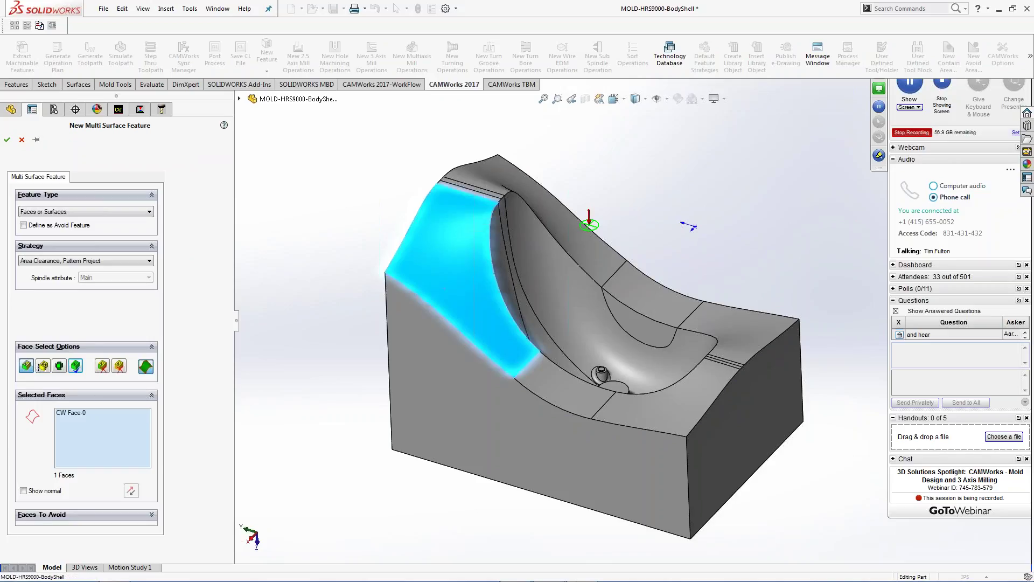
{"action": "middle_click_drag", "start_coordinate": [364, 132], "coordinate": [367, 201]}
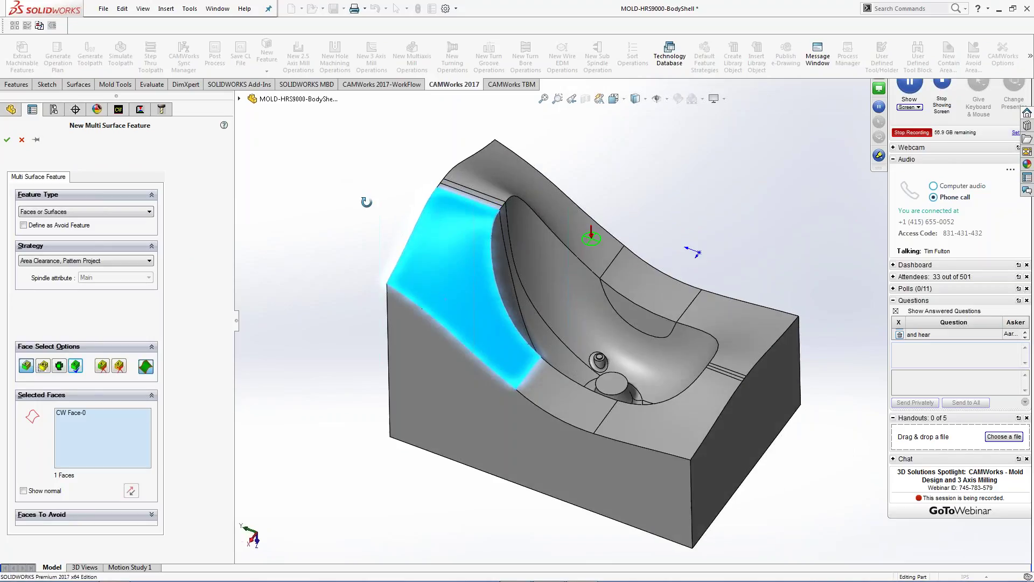
{"action": "scroll", "coordinate": [485, 221], "scroll_direction": "down", "scroll_amount": 5}
{"action": "left_click", "coordinate": [490, 206]}
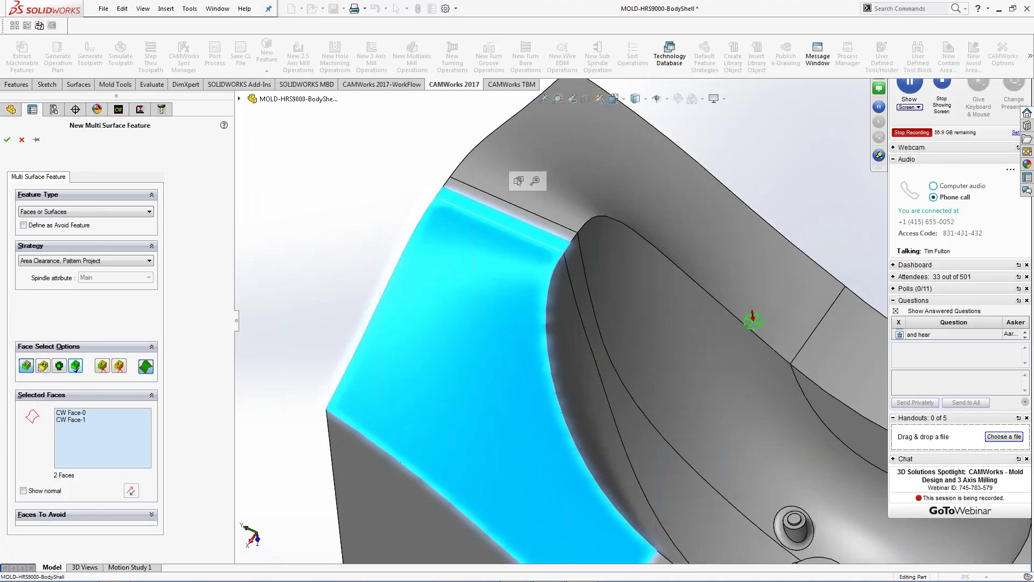
{"action": "left_click", "coordinate": [490, 206]}
{"action": "scroll", "coordinate": [716, 269], "scroll_direction": "up", "scroll_amount": 6}
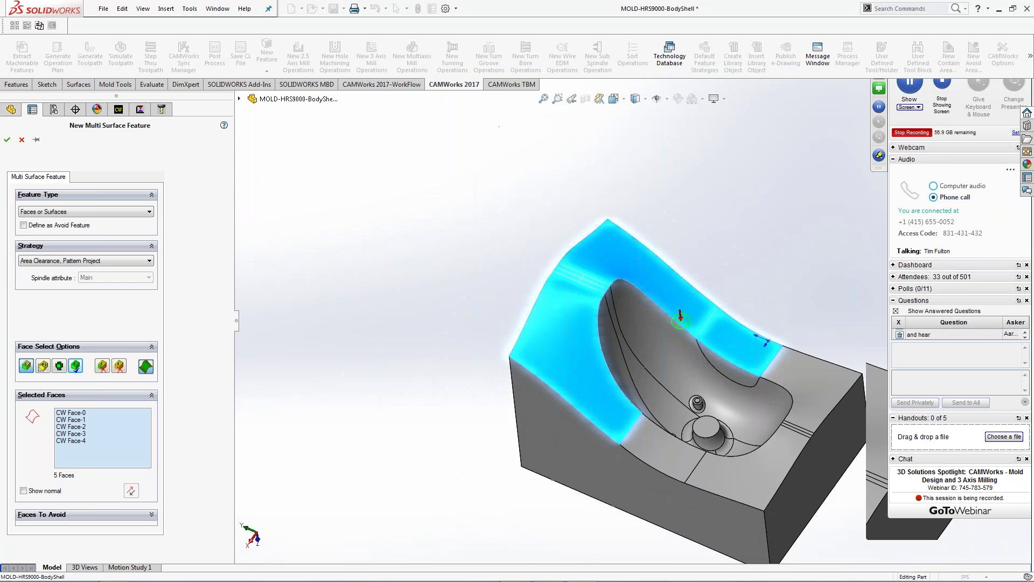
{"action": "scroll", "coordinate": [695, 334], "scroll_direction": "down", "scroll_amount": 3}
{"action": "left_click", "coordinate": [695, 336]}
{"action": "scroll", "coordinate": [681, 339], "scroll_direction": "down", "scroll_amount": 4}
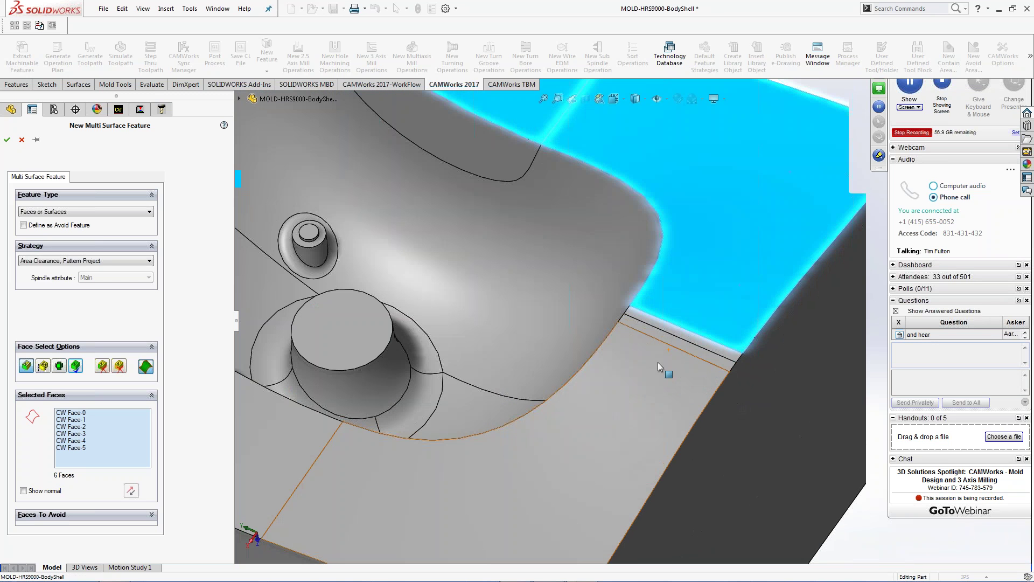
{"action": "left_click", "coordinate": [680, 336]}
{"action": "scroll", "coordinate": [668, 334], "scroll_direction": "up", "scroll_amount": 3}
{"action": "left_click", "coordinate": [489, 473]}
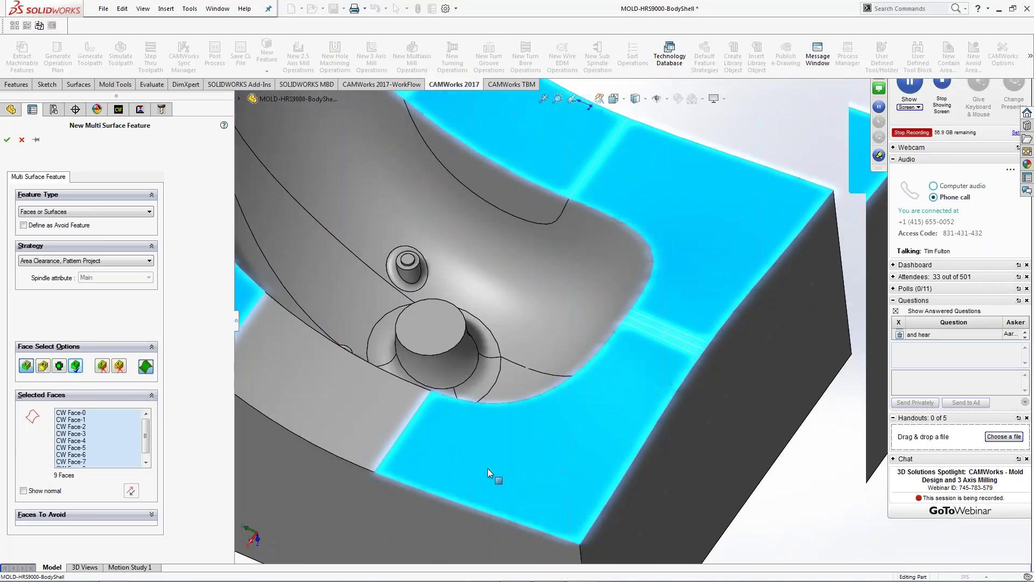
{"action": "left_click", "coordinate": [392, 452]}
{"action": "scroll", "coordinate": [515, 222], "scroll_direction": "up", "scroll_amount": 4}
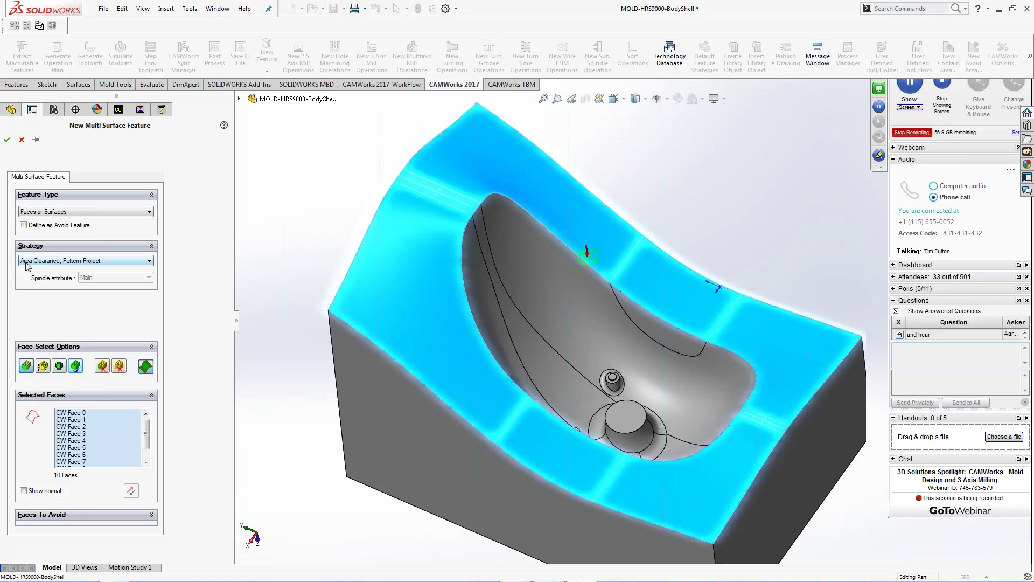
Step: Review the available machining strategies, keep Area Clearance, Pattern Project, and accept the parting surface feature
{"action": "mouse_move", "coordinate": [37, 265]}
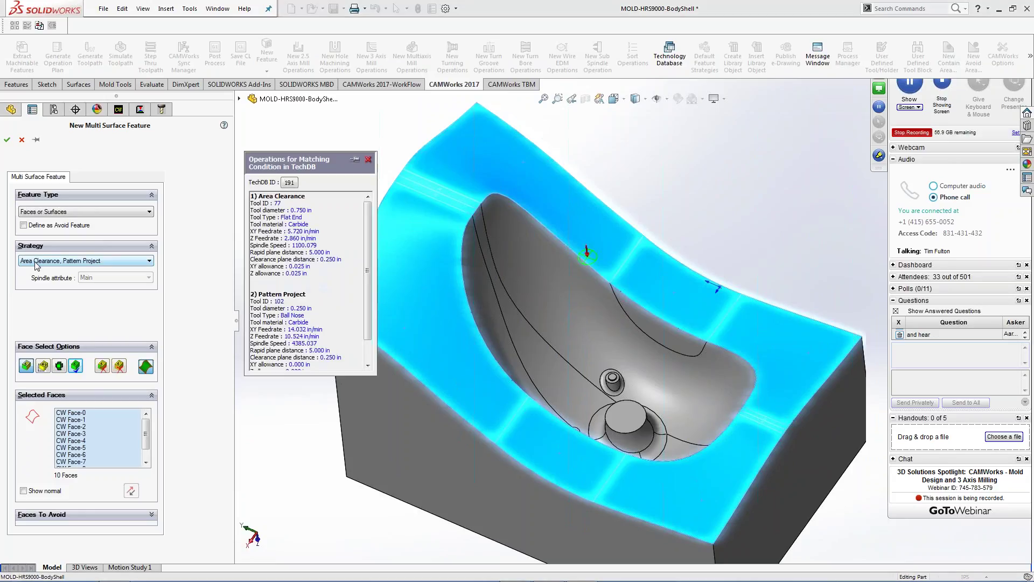
{"action": "left_click", "coordinate": [148, 261]}
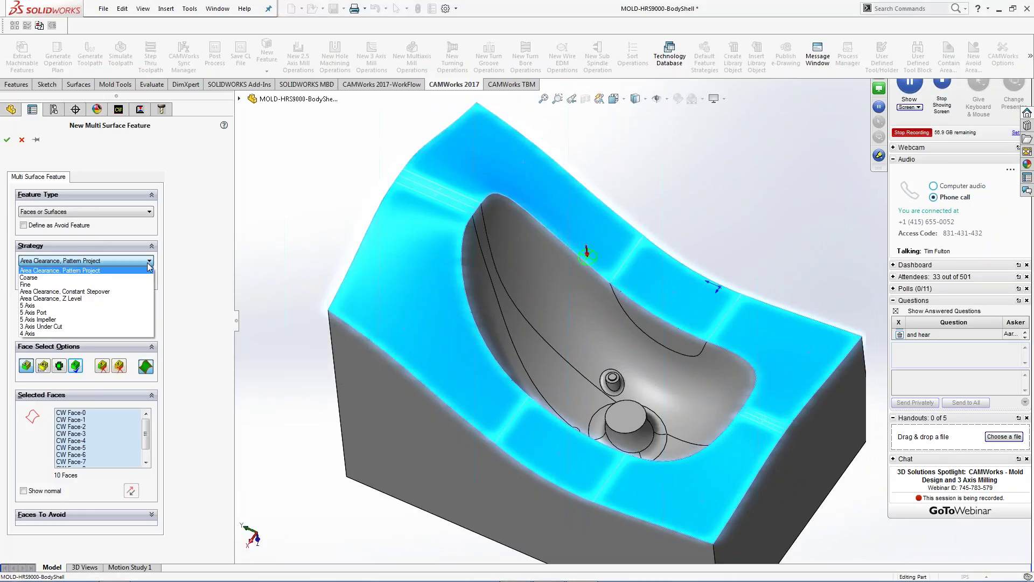
{"action": "left_click", "coordinate": [150, 262]}
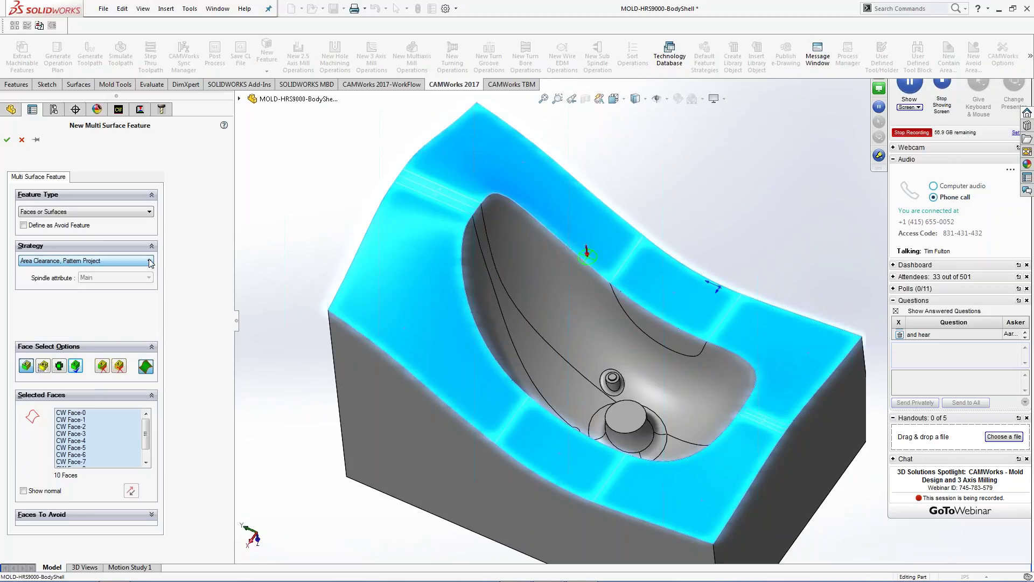
{"action": "left_click", "coordinate": [7, 140]}
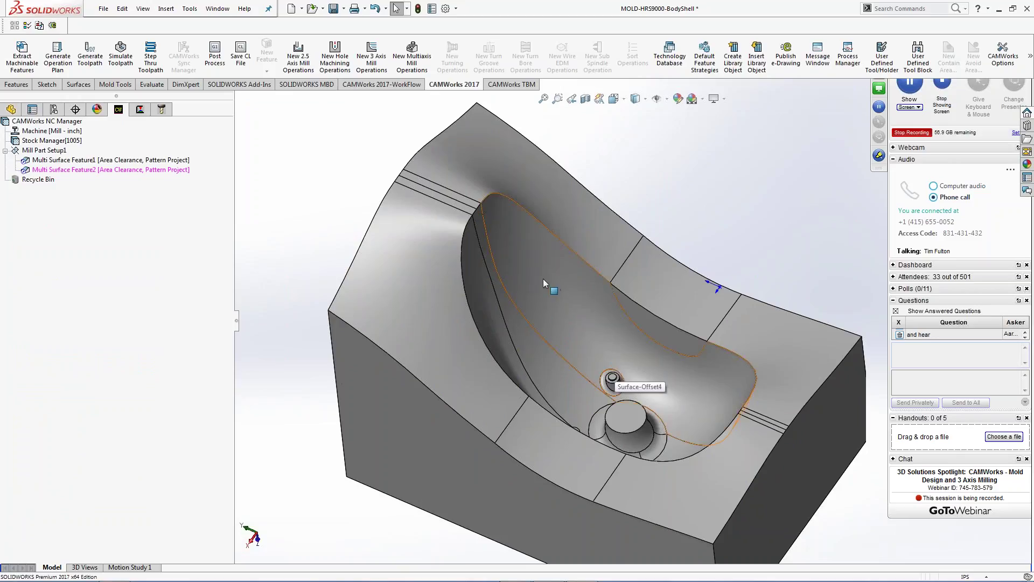
Step: Create another multi surface feature from all faces inside the cavity, window-selecting them and excluding the outer parting face
{"action": "middle_click_drag", "start_coordinate": [547, 292], "coordinate": [507, 351]}
{"action": "key", "text": "f"}
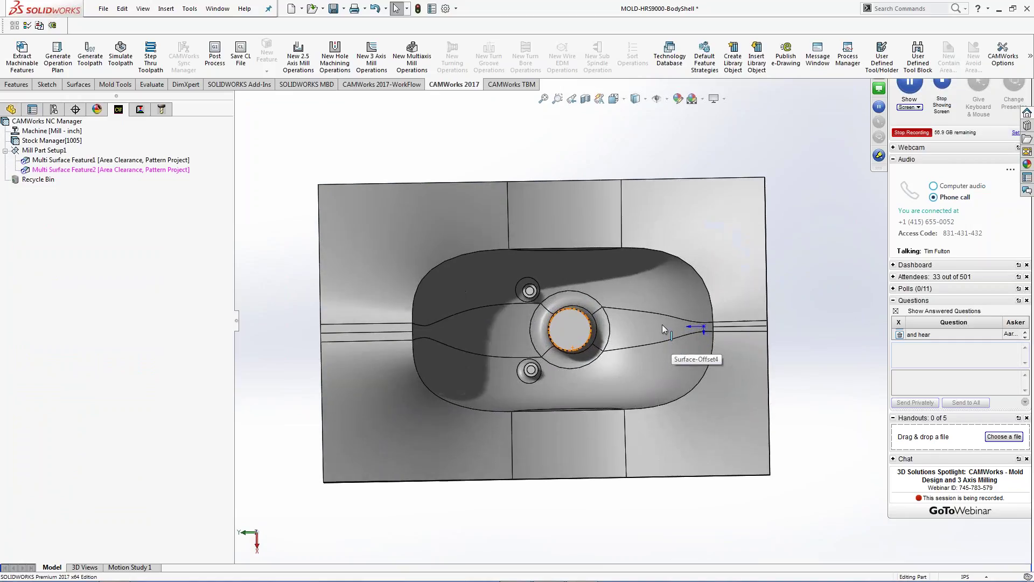
{"action": "right_click", "coordinate": [123, 171]}
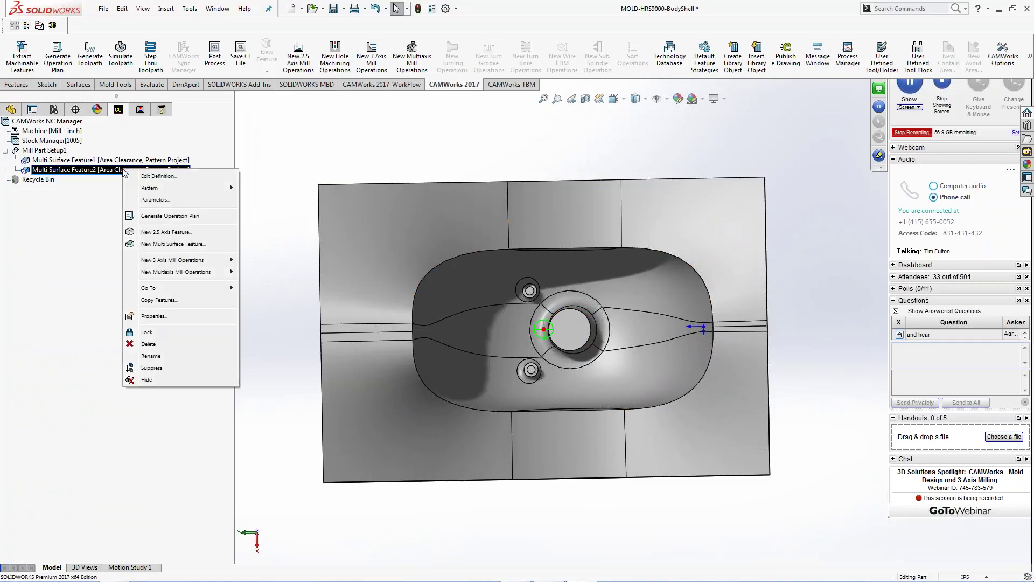
{"action": "left_click", "coordinate": [165, 246]}
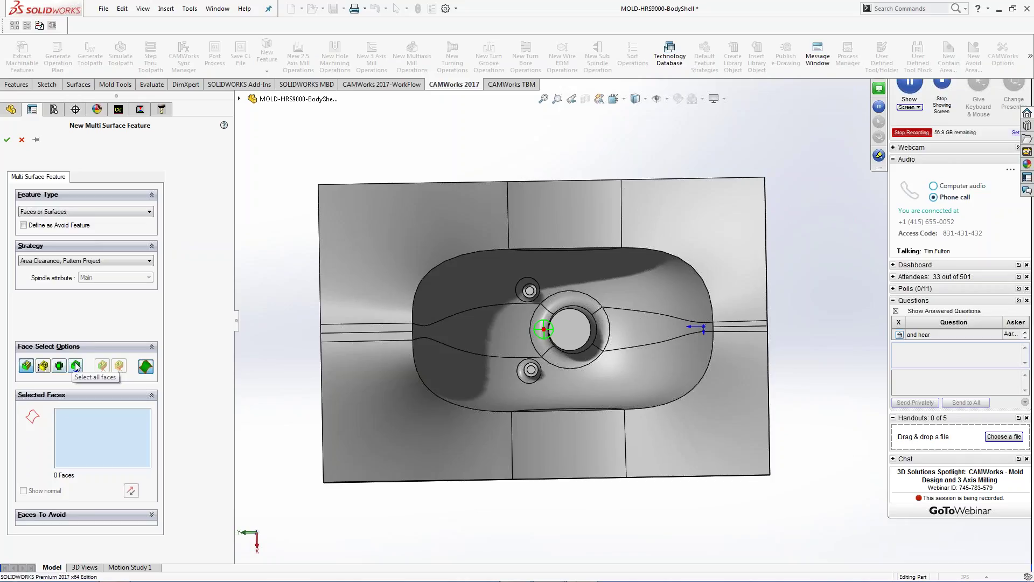
{"action": "left_click", "coordinate": [146, 368]}
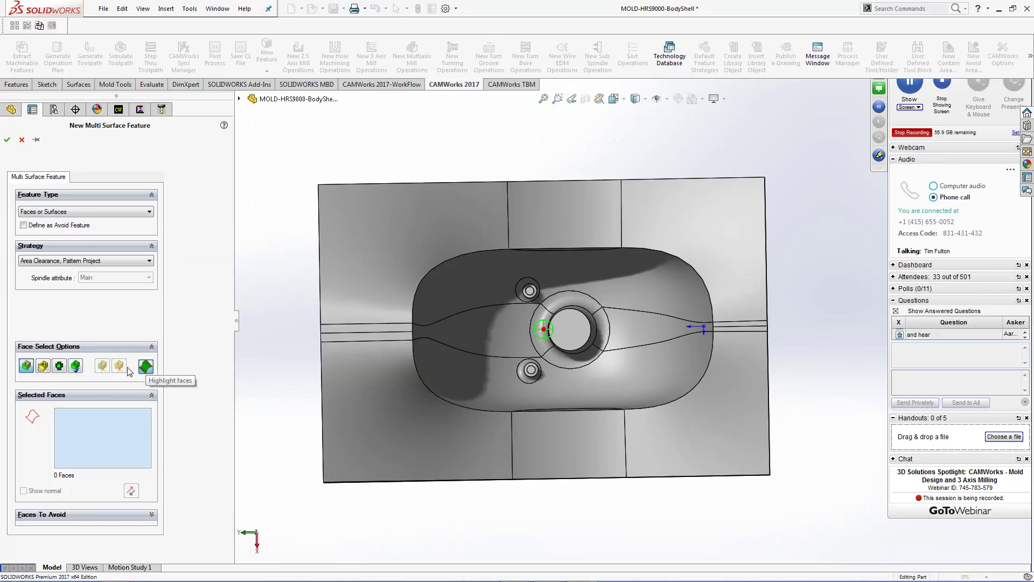
{"action": "left_click", "coordinate": [43, 367]}
{"action": "left_click", "coordinate": [397, 235]}
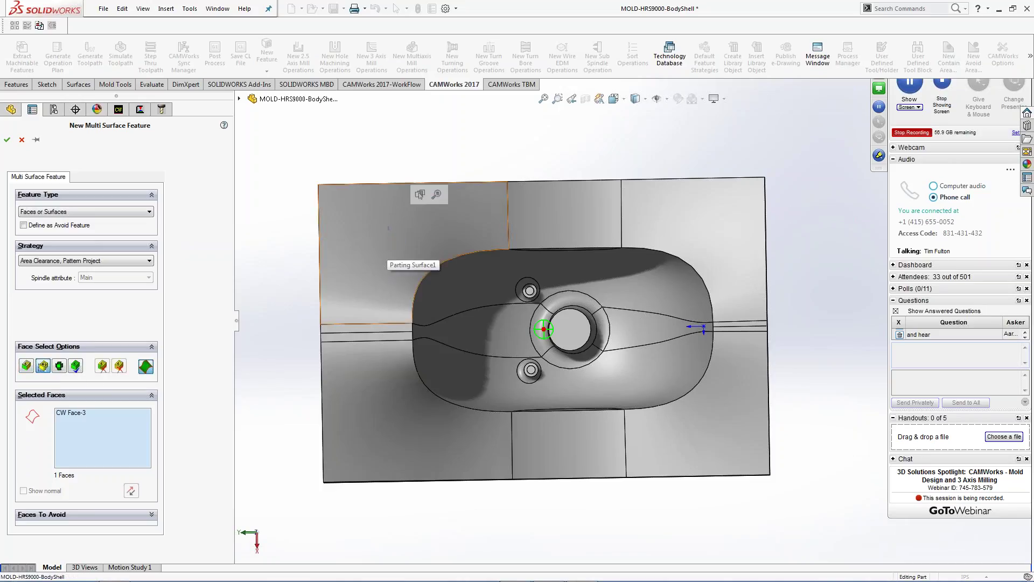
{"action": "left_click_drag", "start_coordinate": [633, 408], "coordinate": [725, 423]}
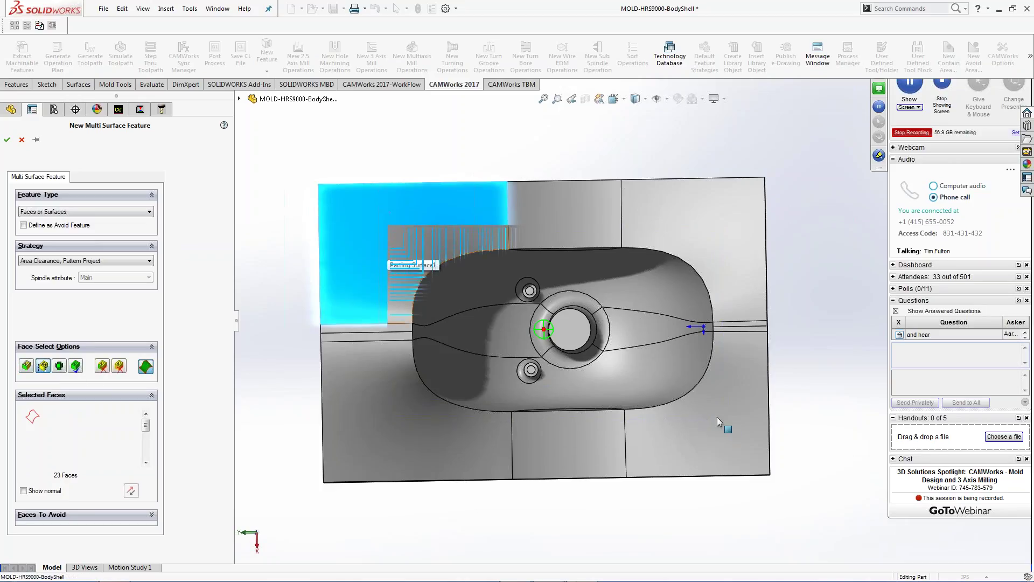
{"action": "left_click", "coordinate": [371, 249]}
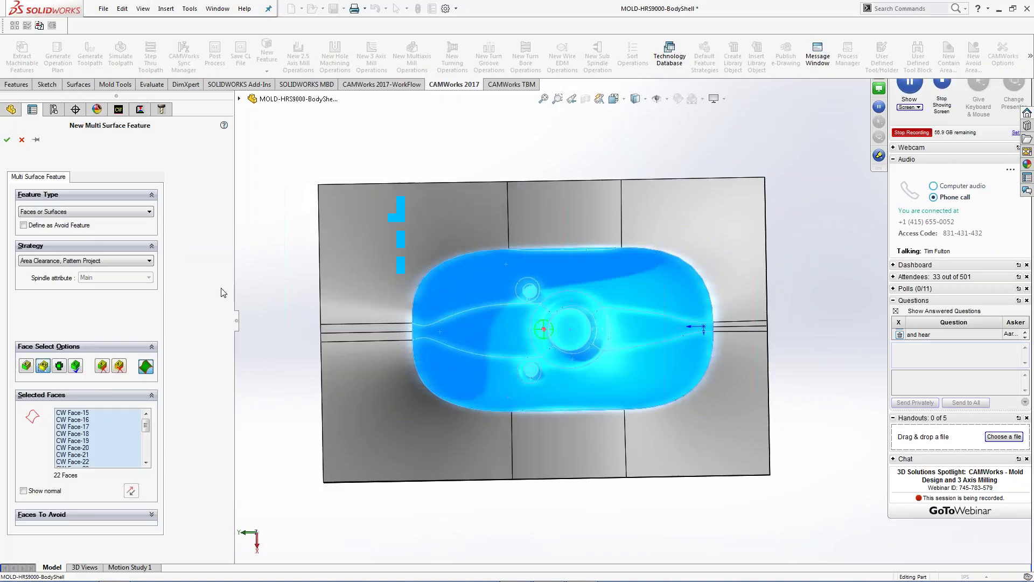
{"action": "key", "text": "ctrl+7"}
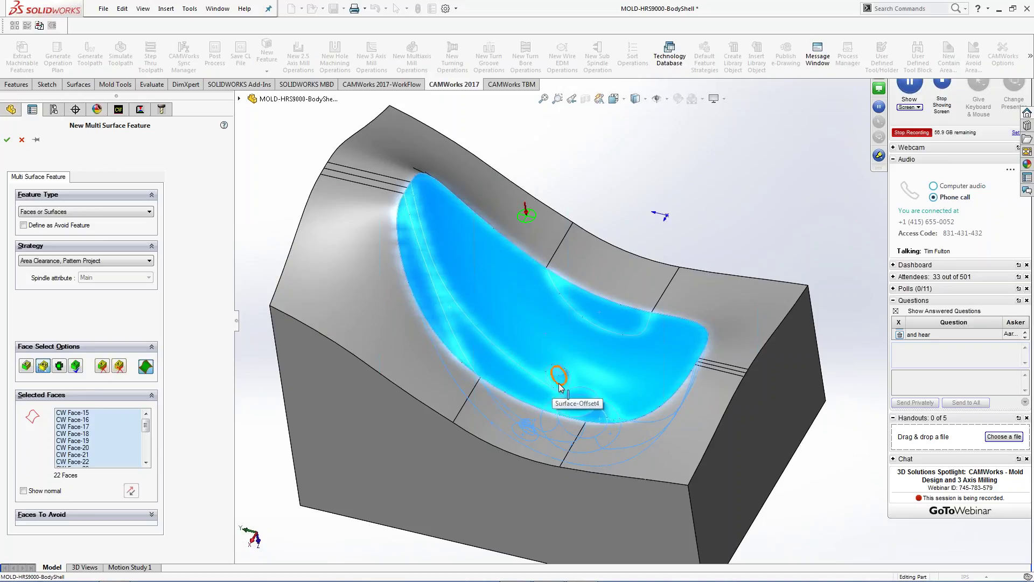
{"action": "left_click", "coordinate": [7, 140]}
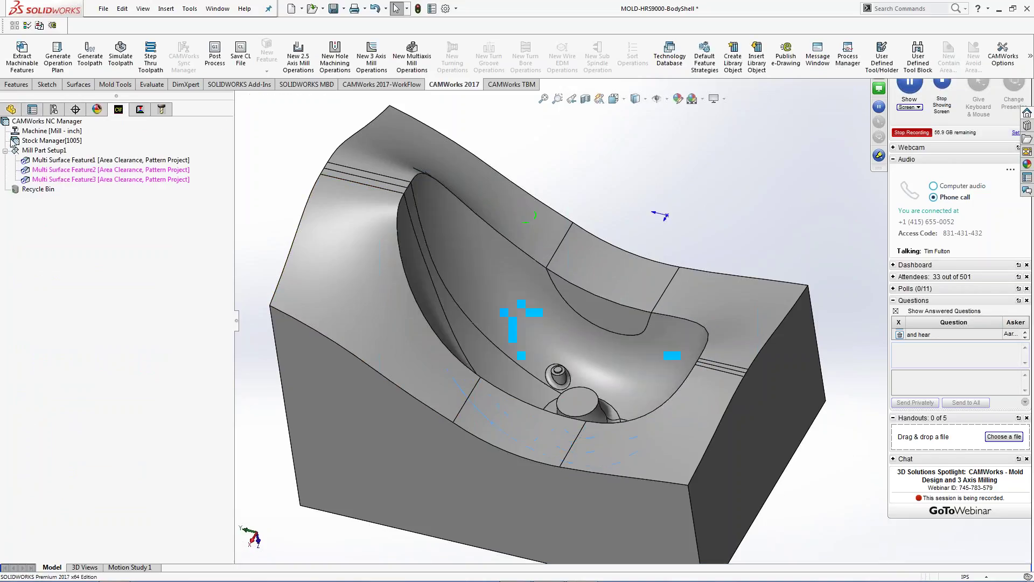
Step: Generate the operation plan for Multi Surface Feature2 and Multi Surface Feature3 together
{"action": "left_click", "coordinate": [81, 171]}
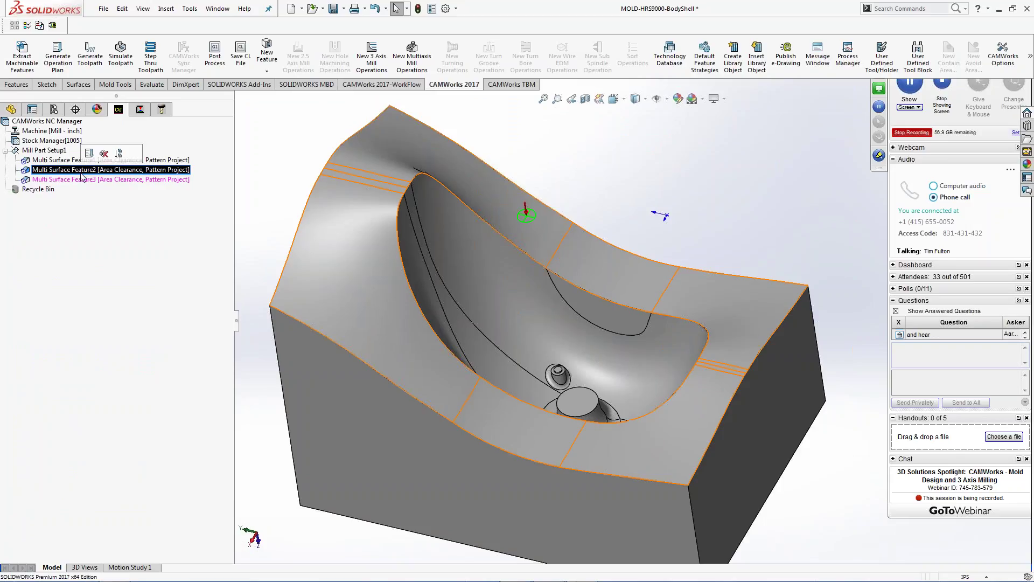
{"action": "left_click", "coordinate": [85, 180], "text": "ctrl"}
{"action": "left_click", "coordinate": [92, 162]}
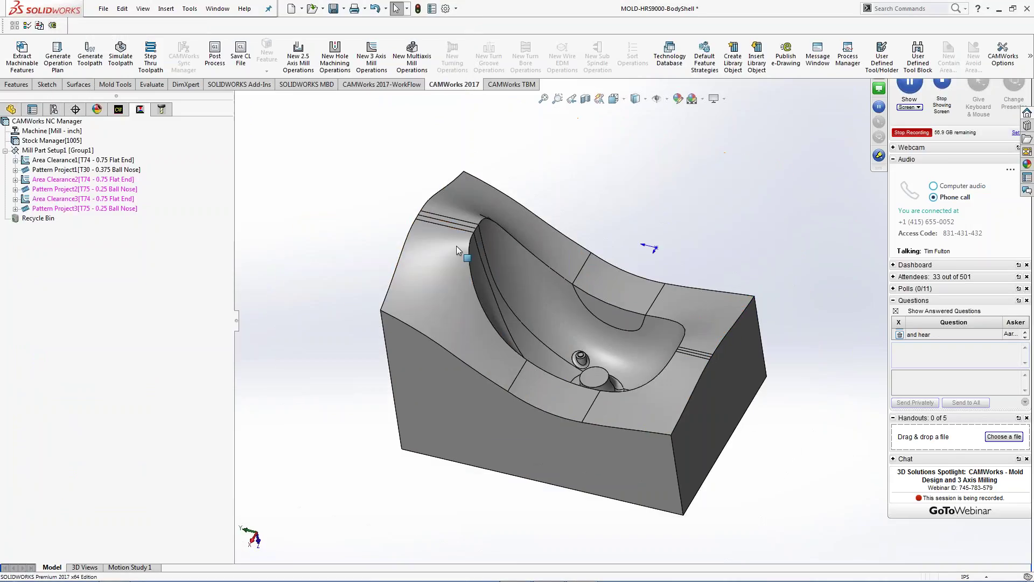
Step: Delete the redundant roughing operations Area Clearance2 and Area Clearance3, and collapse the Recycle Bin
{"action": "left_click", "coordinate": [124, 170]}
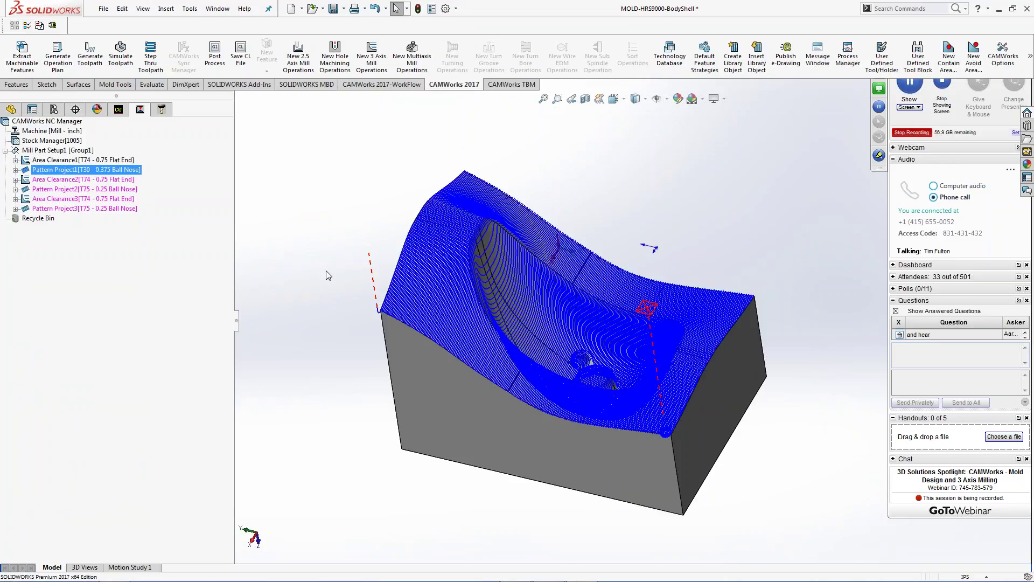
{"action": "left_click", "coordinate": [86, 180]}
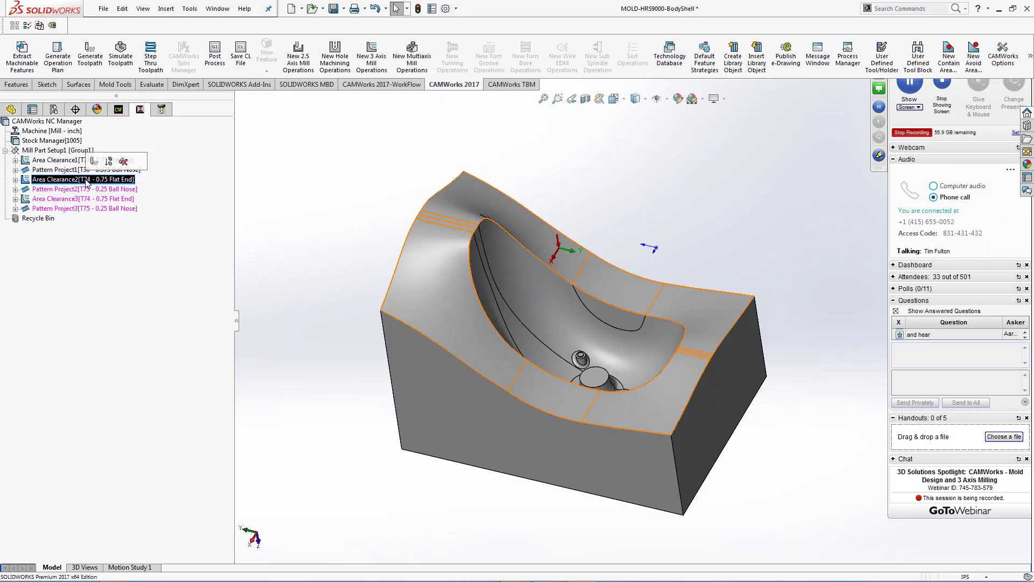
{"action": "left_click", "coordinate": [75, 199], "text": "ctrl"}
{"action": "right_click", "coordinate": [78, 199]}
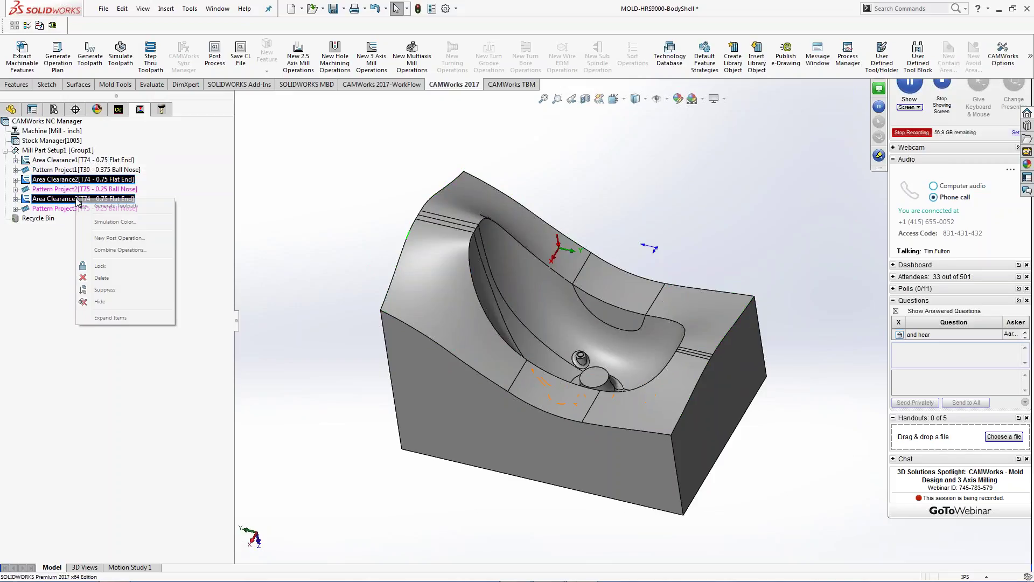
{"action": "left_click", "coordinate": [101, 278]}
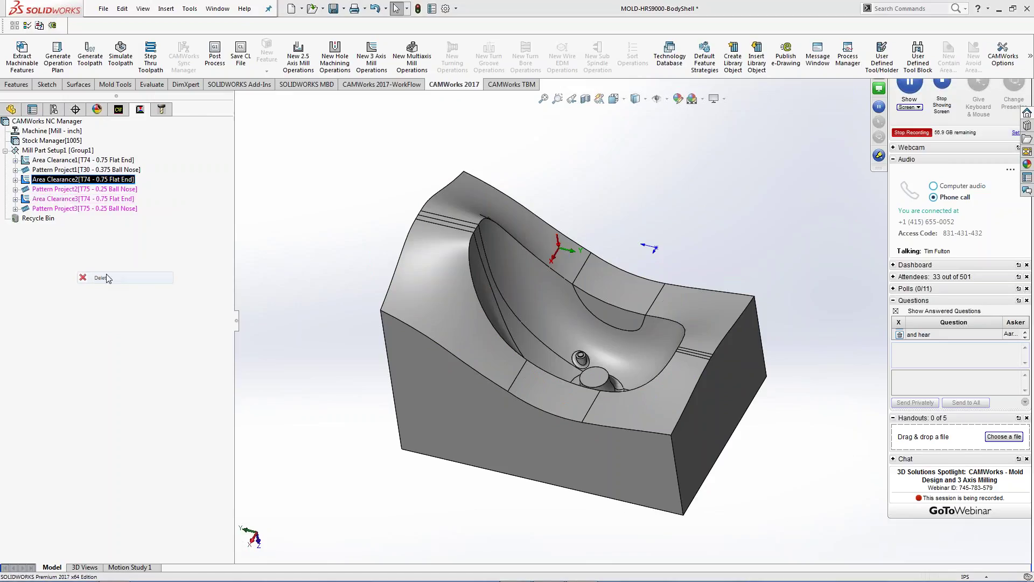
{"action": "left_click", "coordinate": [550, 317]}
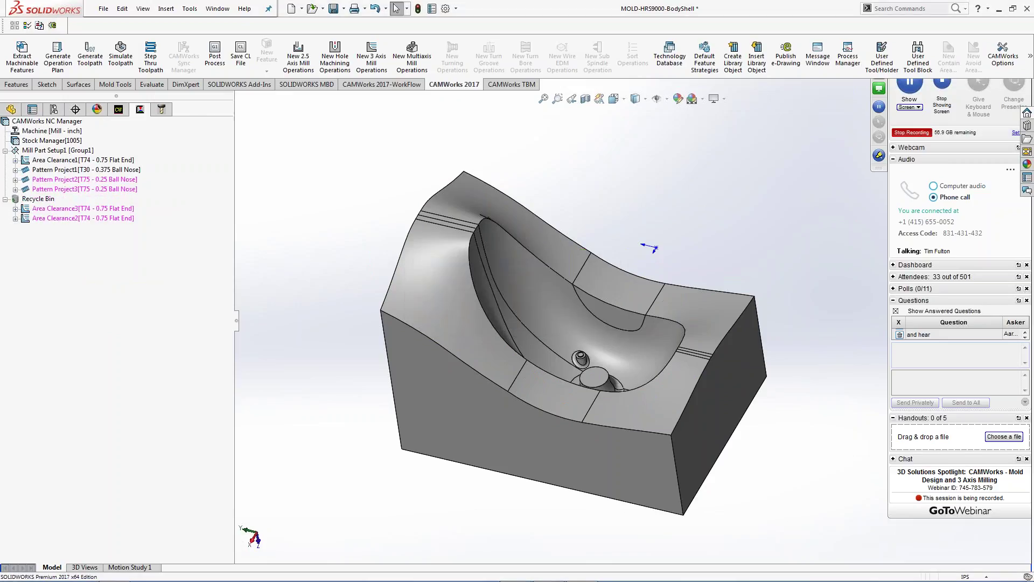
{"action": "left_click", "coordinate": [5, 199]}
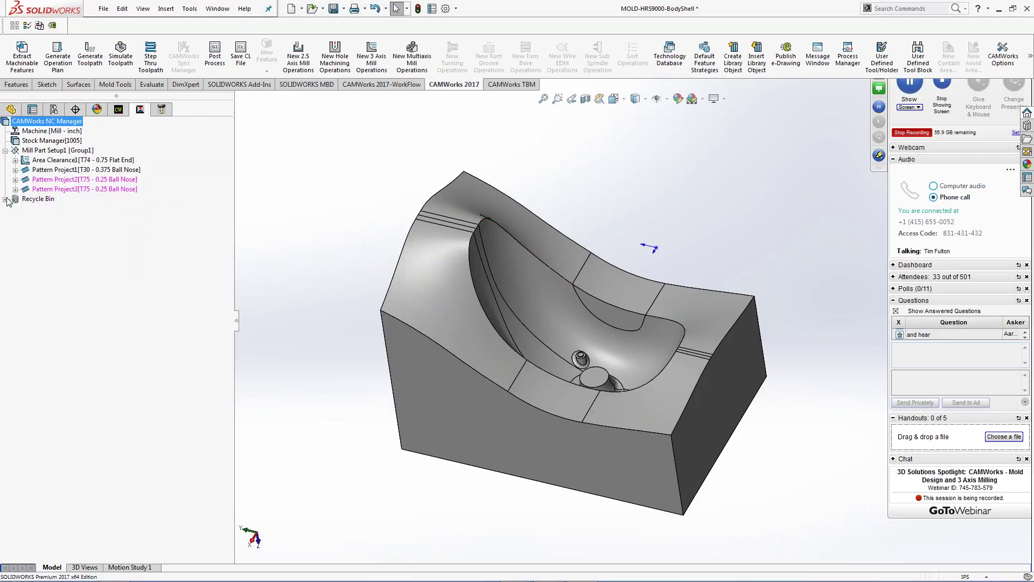
Step: Generate the toolpath for Pattern Project2 on the parting surface feature
{"action": "left_click", "coordinate": [76, 179]}
{"action": "left_click", "coordinate": [297, 217]}
{"action": "mouse_move", "coordinate": [296, 217]}
{"action": "middle_mouse_down"}
{"action": "mouse_move", "coordinate": [307, 231]}
{"action": "mouse_move", "coordinate": [299, 221]}
{"action": "middle_mouse_up"}
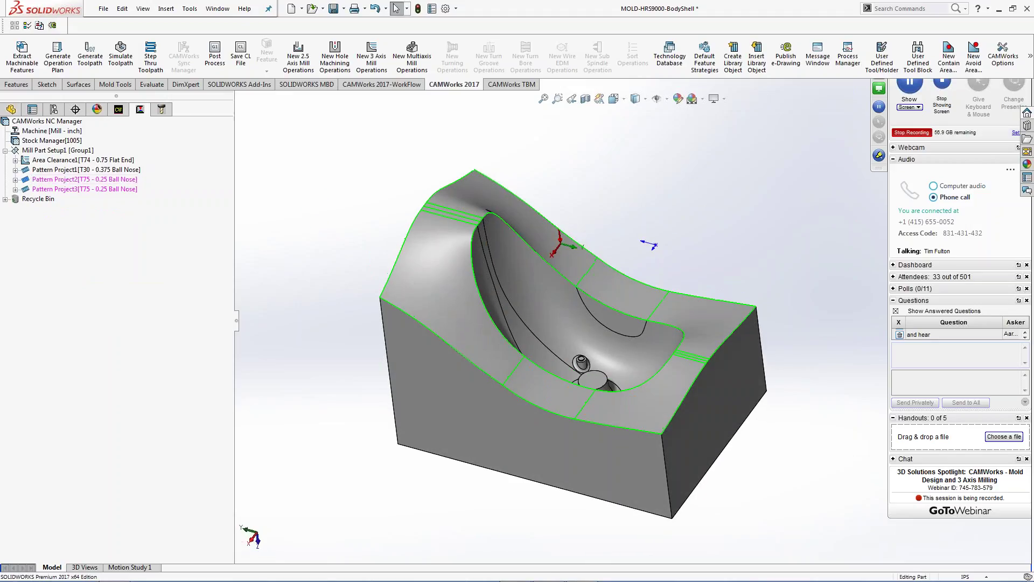
{"action": "right_click", "coordinate": [117, 183]}
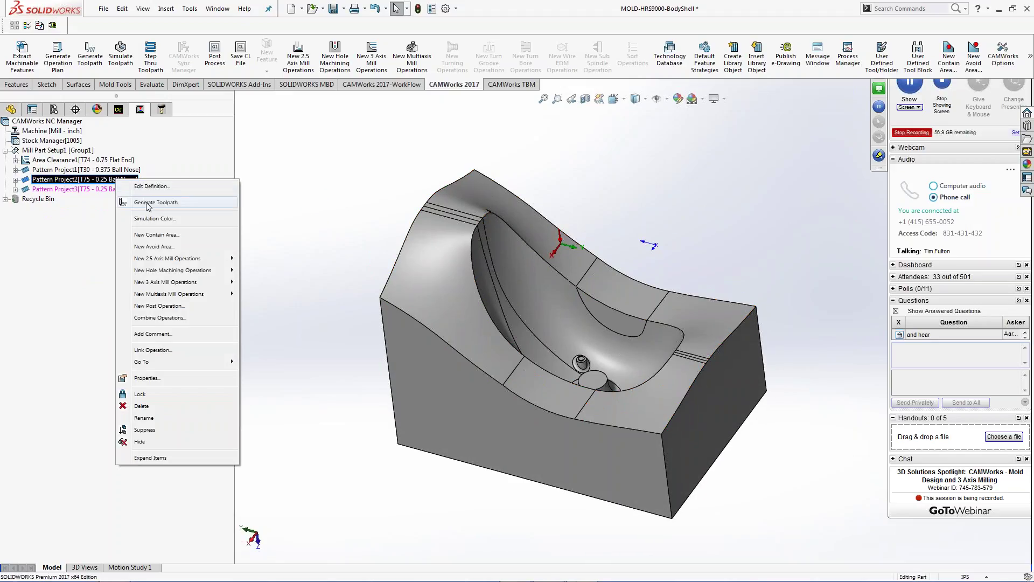
{"action": "left_click", "coordinate": [148, 205]}
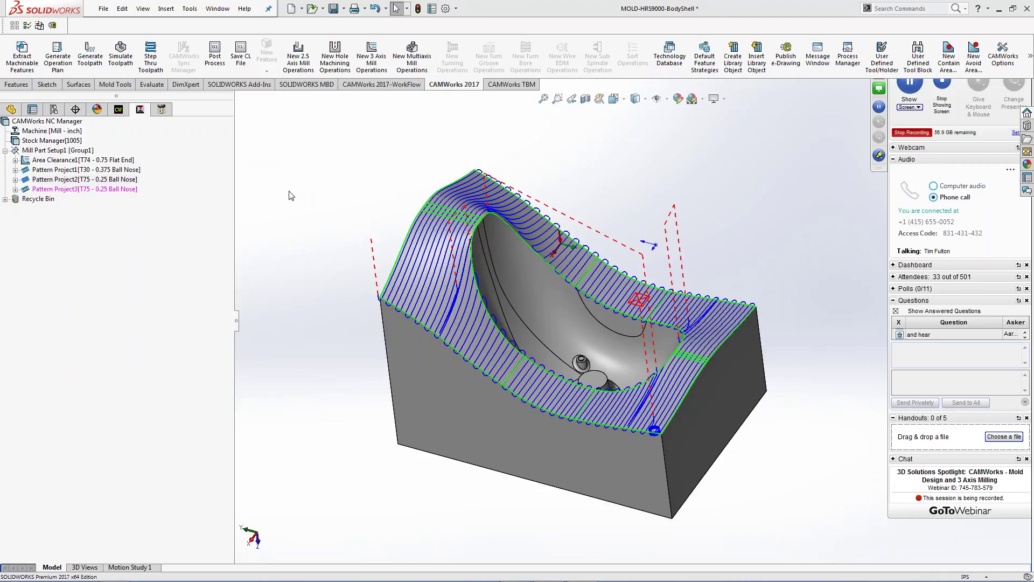
Step: Add a 3-axis Constant Stepover operation for Multi Surface Feature3 using the default TechDB parameters
{"action": "left_click", "coordinate": [108, 189]}
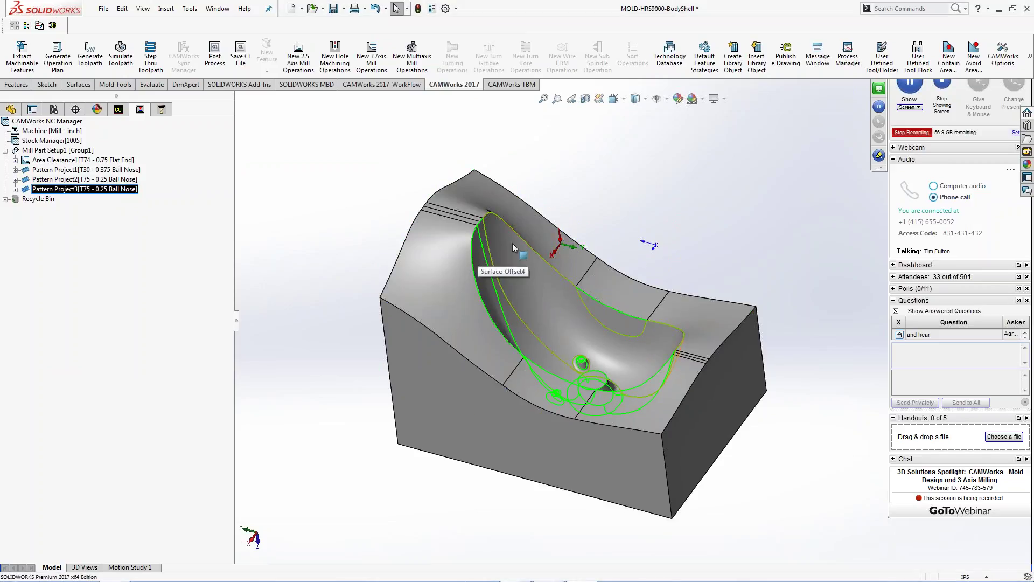
{"action": "right_click", "coordinate": [110, 193]}
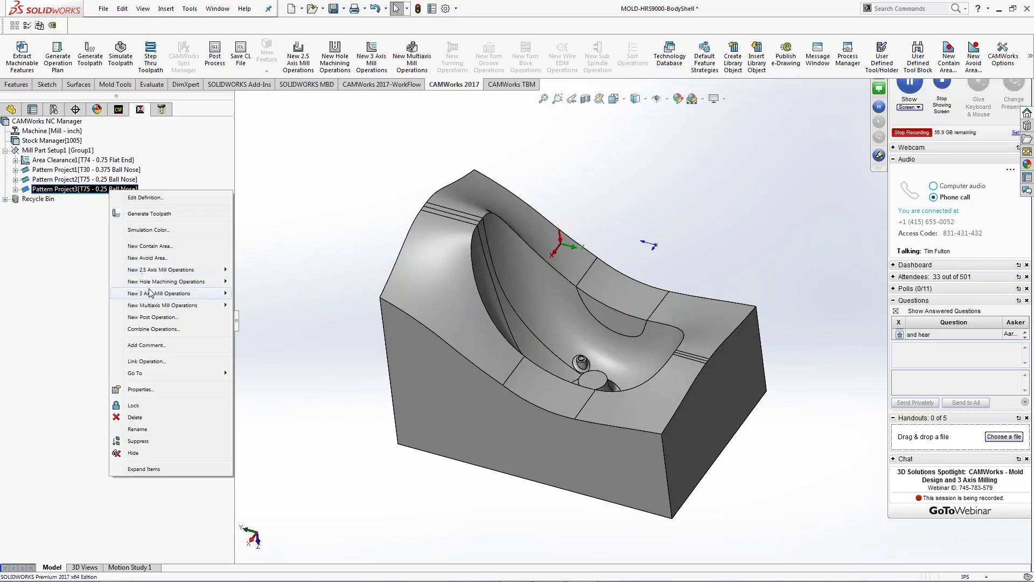
{"action": "mouse_move", "coordinate": [154, 294]}
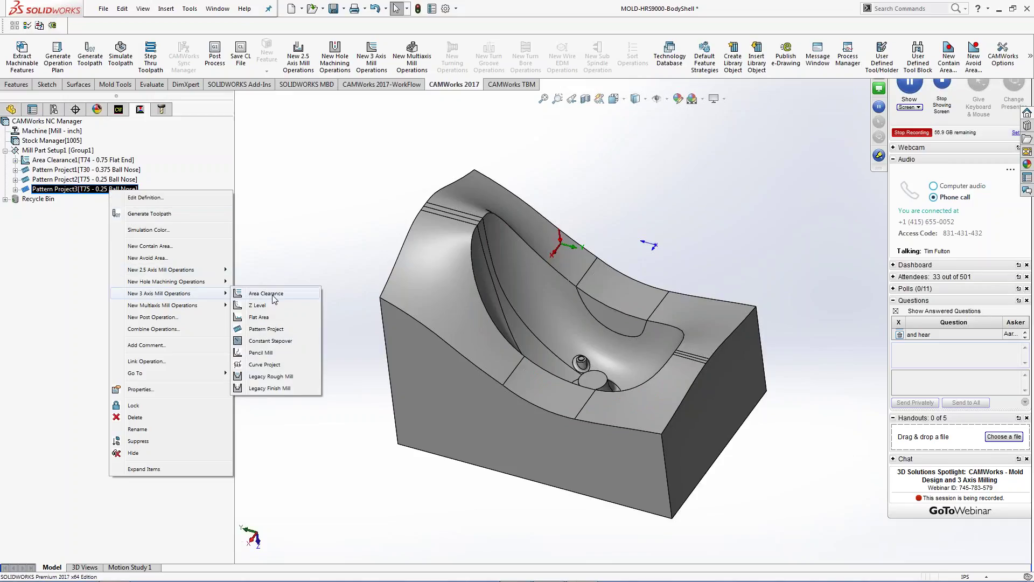
{"action": "left_click", "coordinate": [270, 342]}
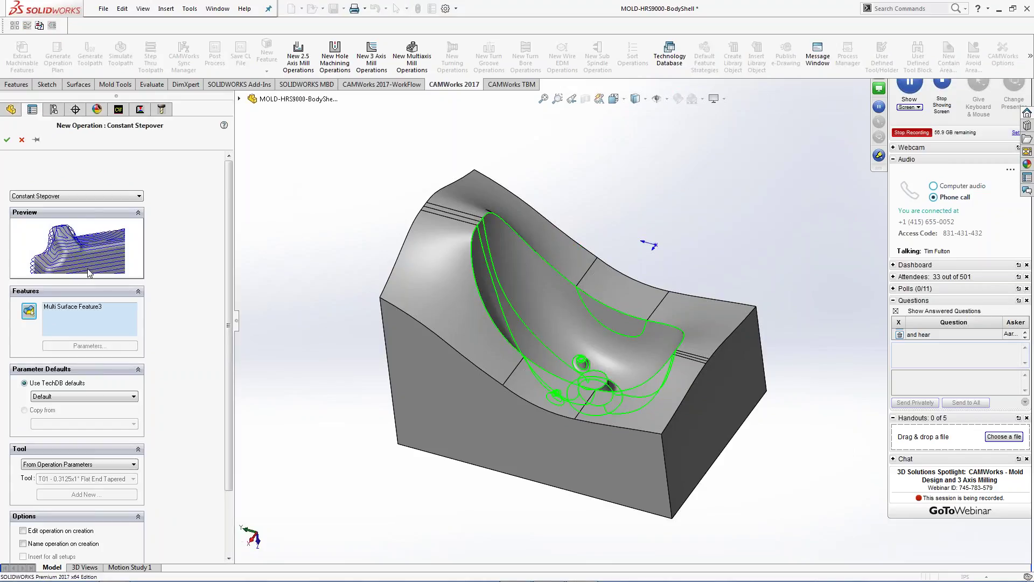
{"action": "left_click", "coordinate": [58, 308]}
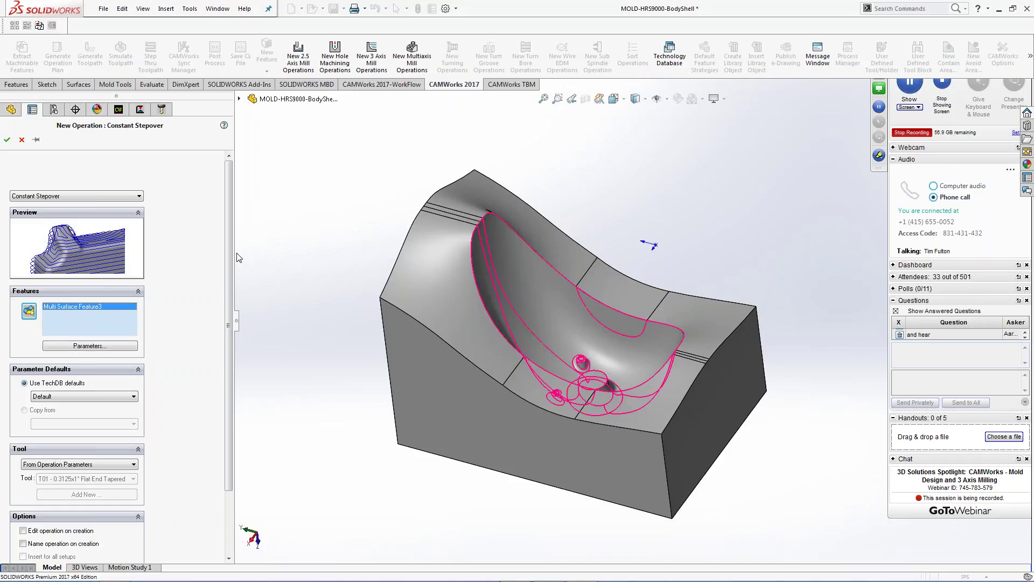
{"action": "scroll", "coordinate": [229, 257], "scroll_direction": "down", "scroll_amount": 3}
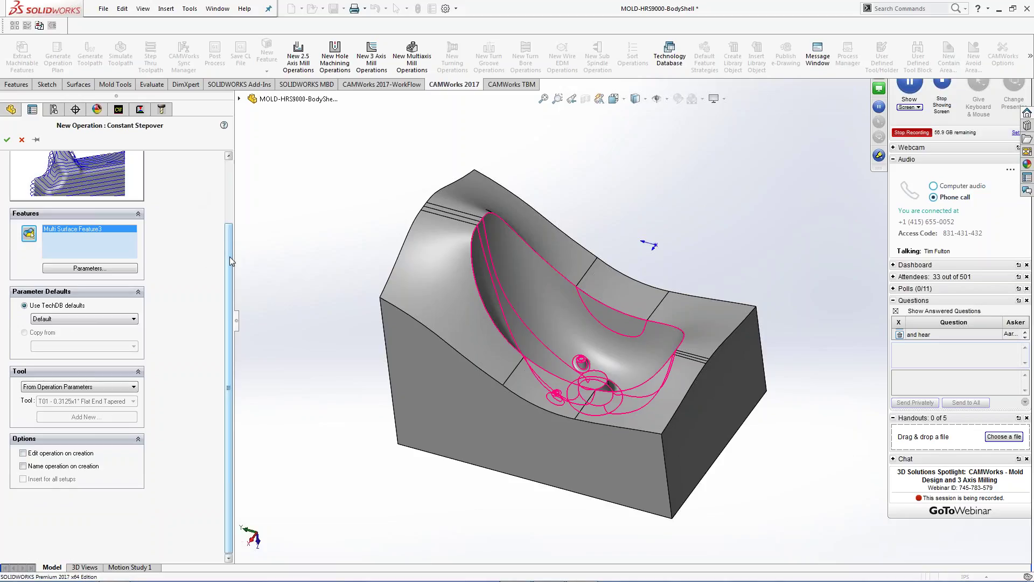
{"action": "scroll", "coordinate": [230, 260], "scroll_direction": "up", "scroll_amount": 3}
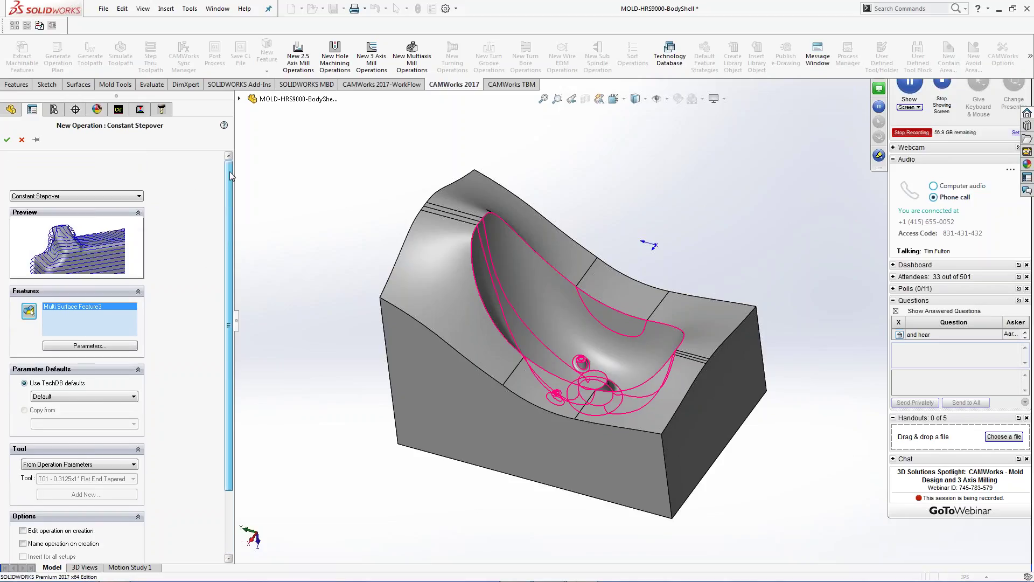
{"action": "left_click", "coordinate": [6, 141]}
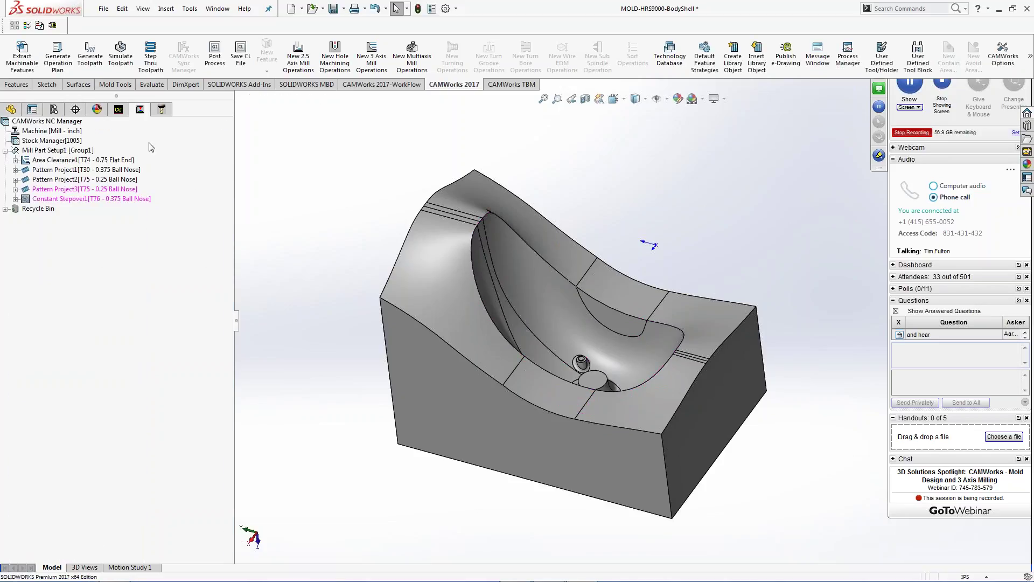
Step: Generate the Constant Stepover1 toolpath and examine its passes inside the cavity
{"action": "right_click", "coordinate": [64, 201]}
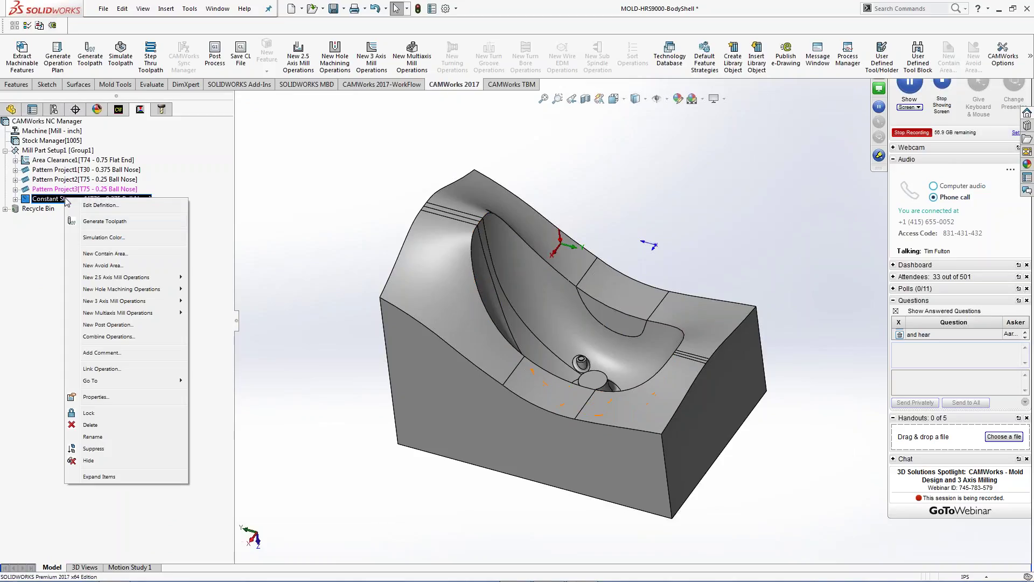
{"action": "left_click", "coordinate": [86, 225]}
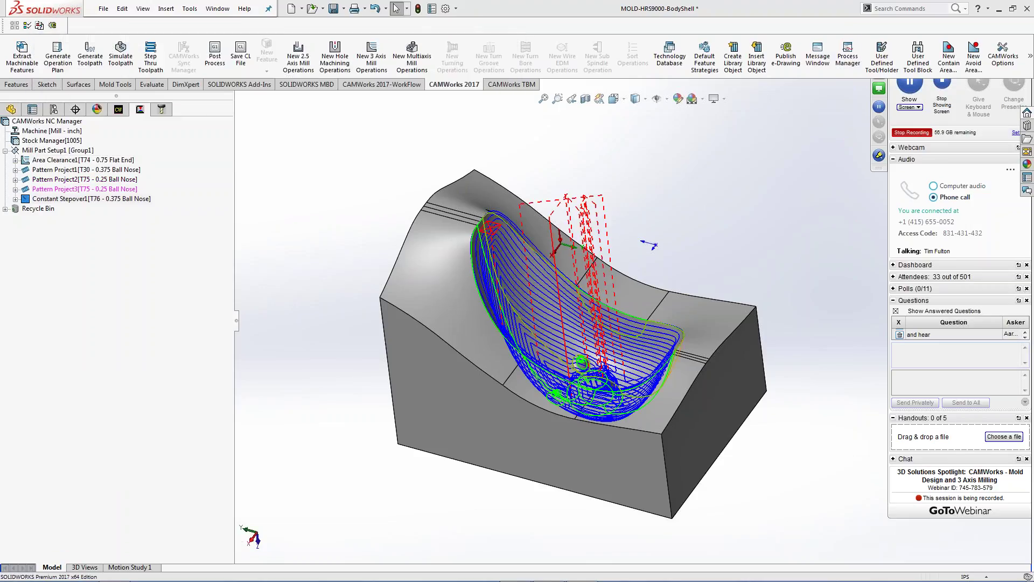
{"action": "middle_click_drag", "start_coordinate": [577, 330], "coordinate": [543, 346]}
{"action": "scroll", "coordinate": [542, 346], "scroll_direction": "down", "scroll_amount": 2}
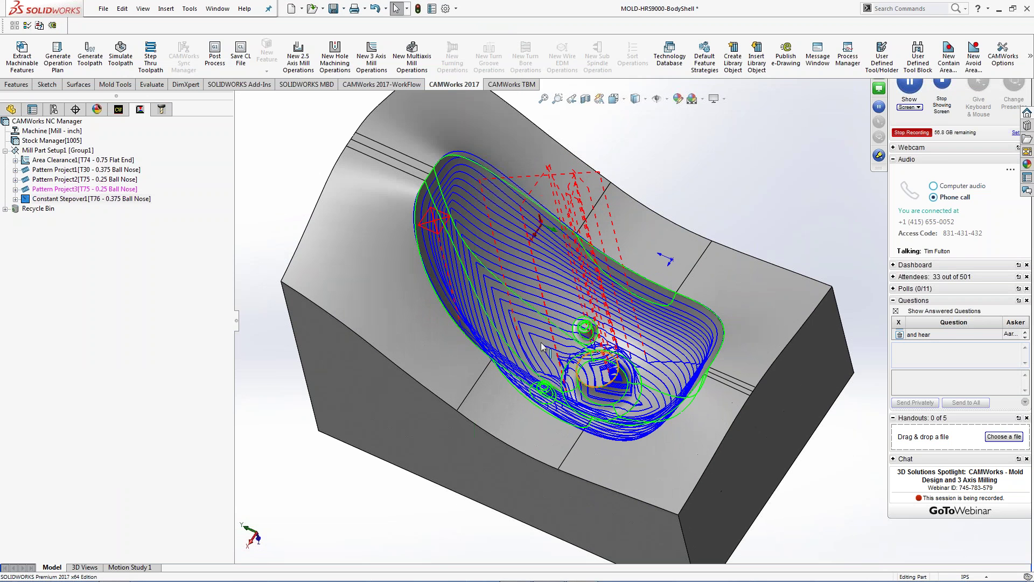
{"action": "middle_click_drag", "start_coordinate": [467, 347], "coordinate": [474, 259]}
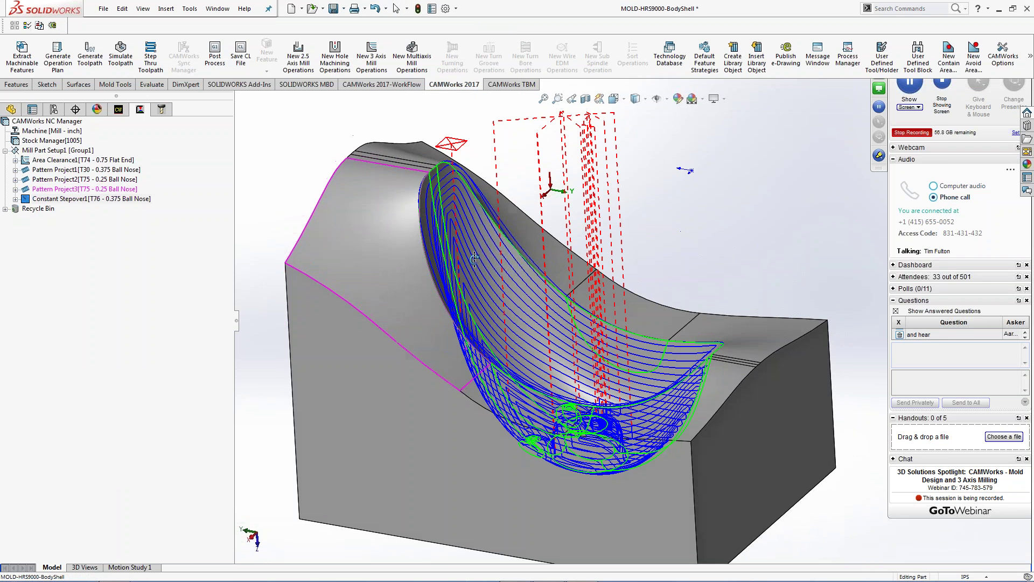
Step: Compare the toolpaths of Area Clearance1, Pattern Project1, Pattern Project2 and Constant Stepover1
{"action": "left_click", "coordinate": [397, 8]}
{"action": "left_click", "coordinate": [107, 160]}
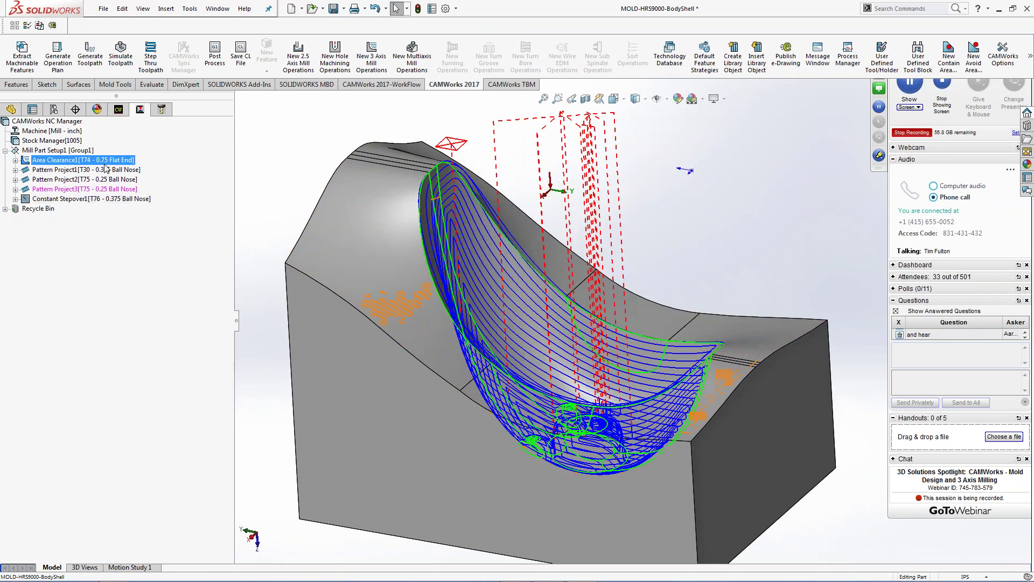
{"action": "left_click", "coordinate": [106, 170]}
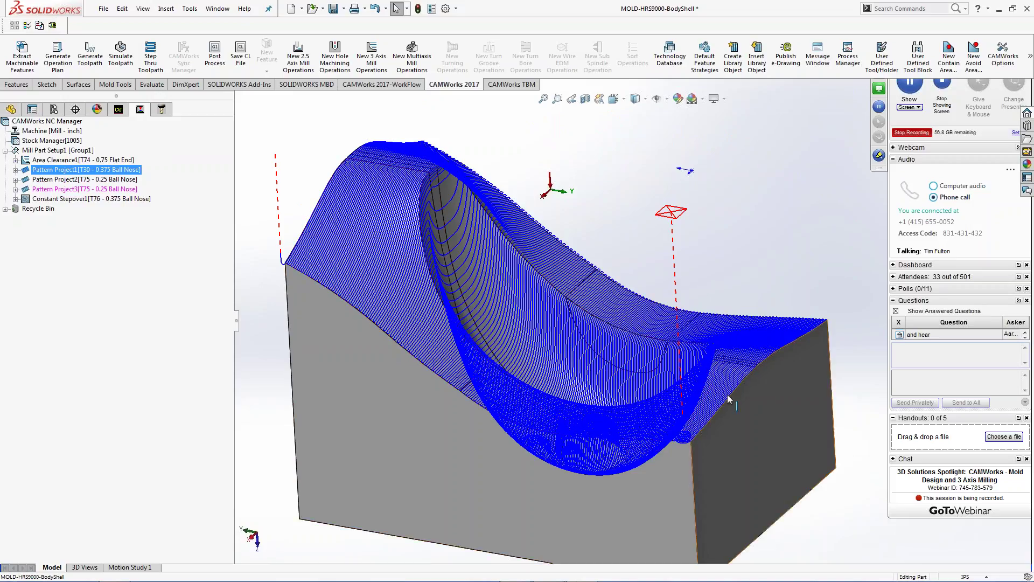
{"action": "left_click", "coordinate": [51, 180]}
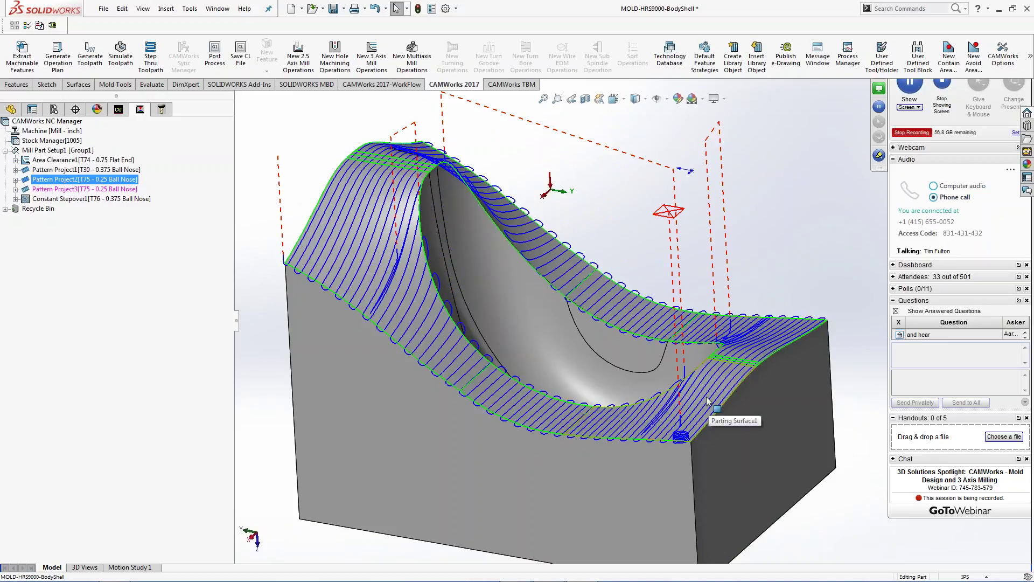
{"action": "left_click", "coordinate": [67, 201]}
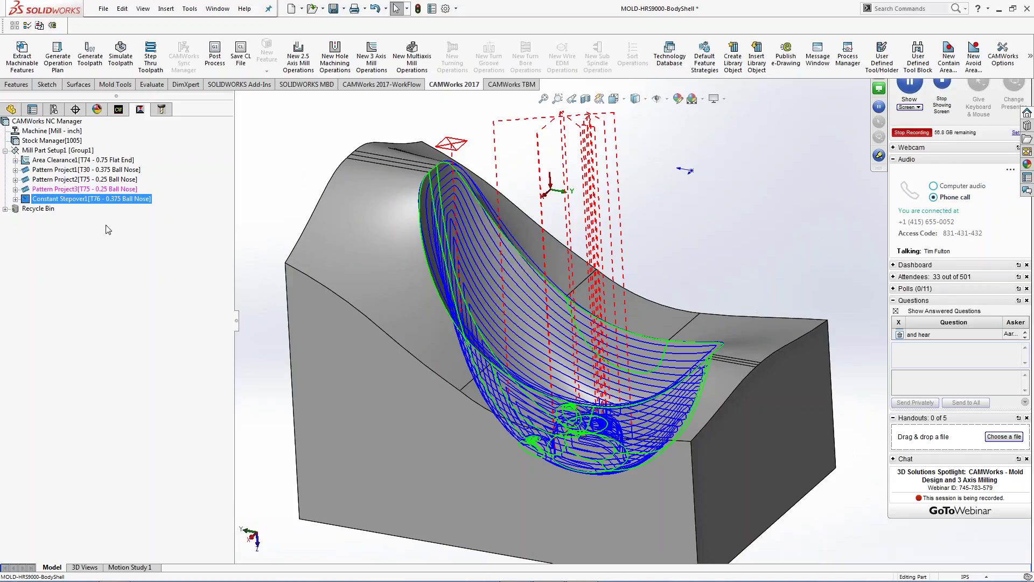
Step: Delete the Pattern Project3 operation and confirm the deletion
{"action": "left_click", "coordinate": [61, 190]}
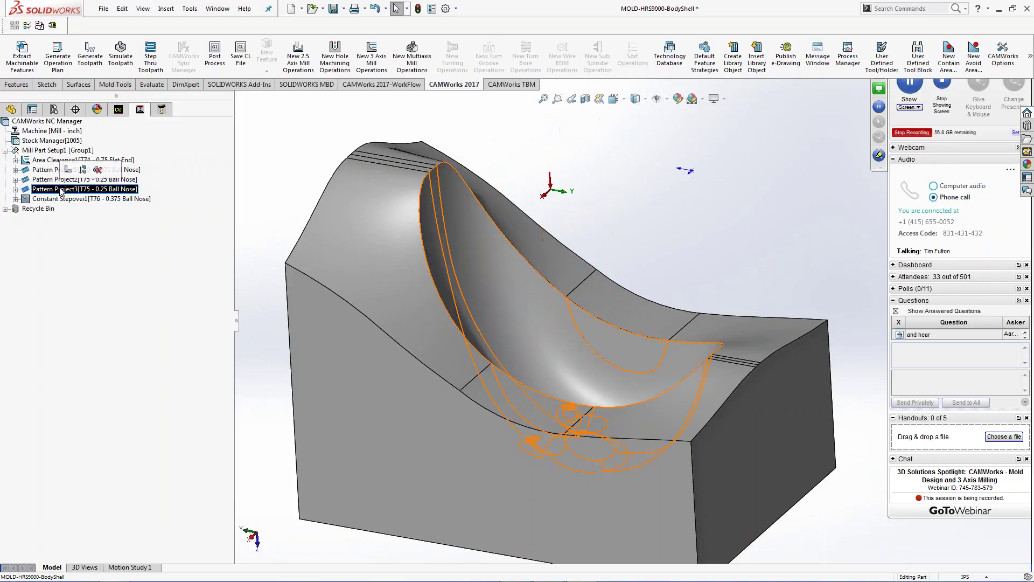
{"action": "right_click", "coordinate": [61, 191]}
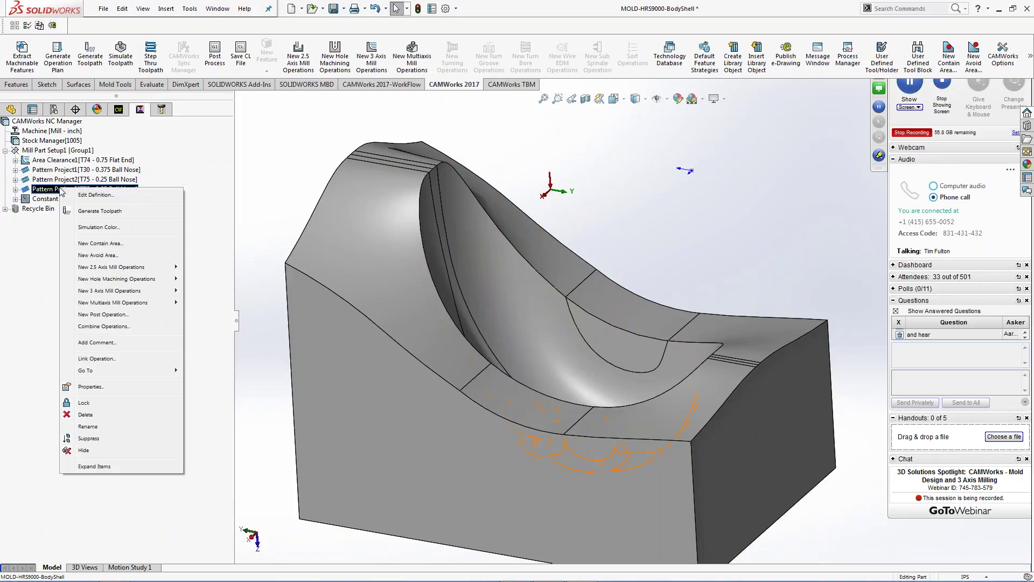
{"action": "left_click", "coordinate": [81, 414]}
{"action": "left_click", "coordinate": [552, 315]}
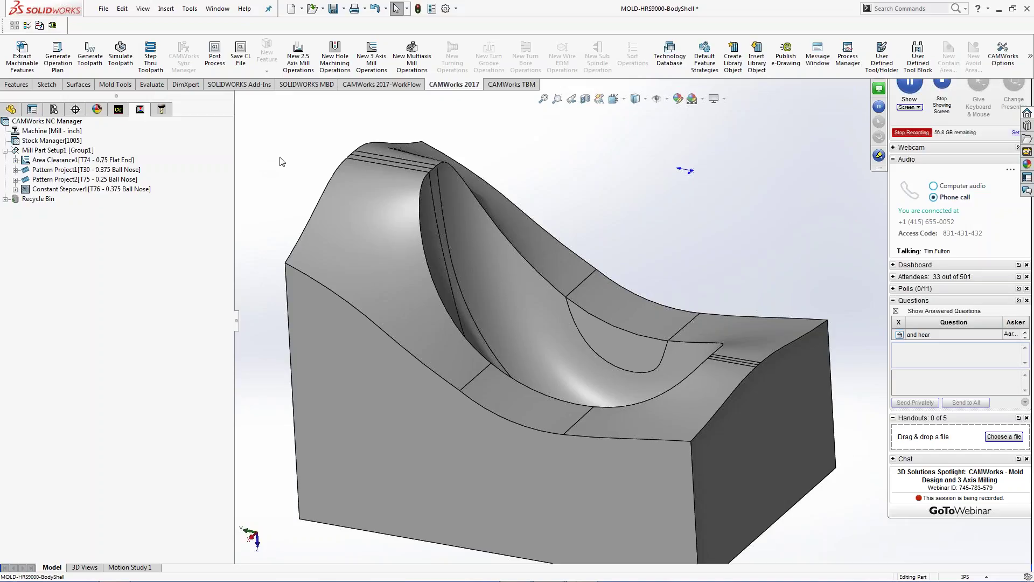
Step: Review the Area Clearance1, Pattern Project1 and Pattern Project2 toolpaths across the whole mold
{"action": "scroll", "coordinate": [636, 318], "scroll_direction": "up", "scroll_amount": 3}
{"action": "middle_click_drag", "start_coordinate": [487, 242], "coordinate": [491, 280]}
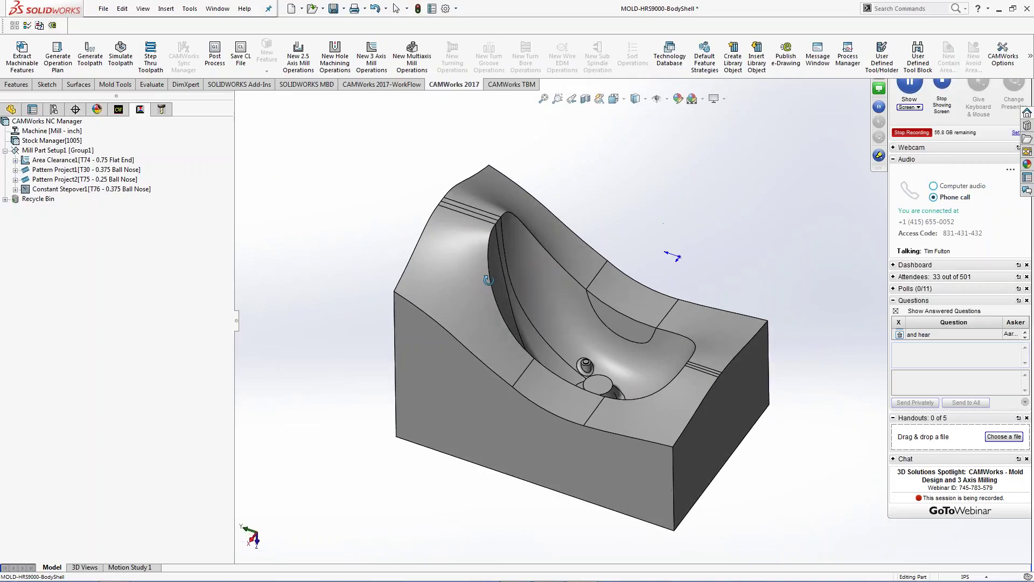
{"action": "left_click", "coordinate": [120, 160]}
{"action": "left_click", "coordinate": [119, 170]}
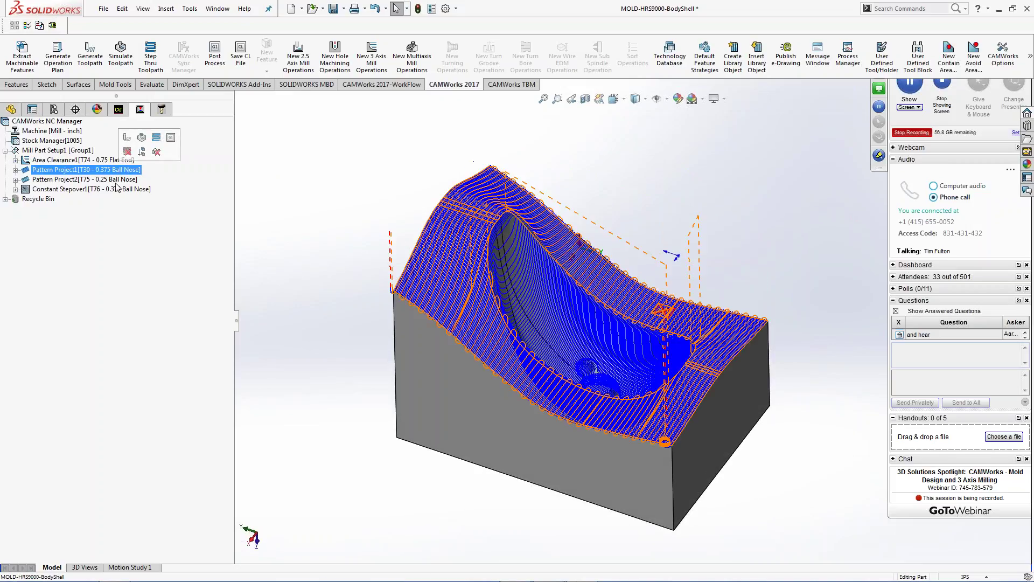
{"action": "left_click", "coordinate": [117, 180]}
Step: Edit the Constant Stepover1 definition and set the links' maximum link distance to 0.5 in
{"action": "left_click", "coordinate": [117, 190]}
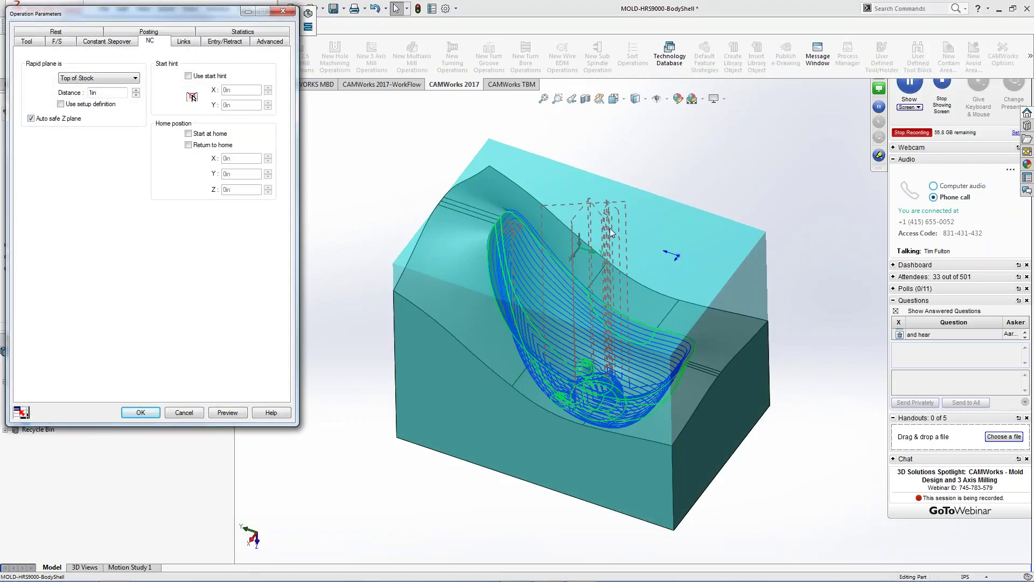
{"action": "left_click", "coordinate": [183, 42]}
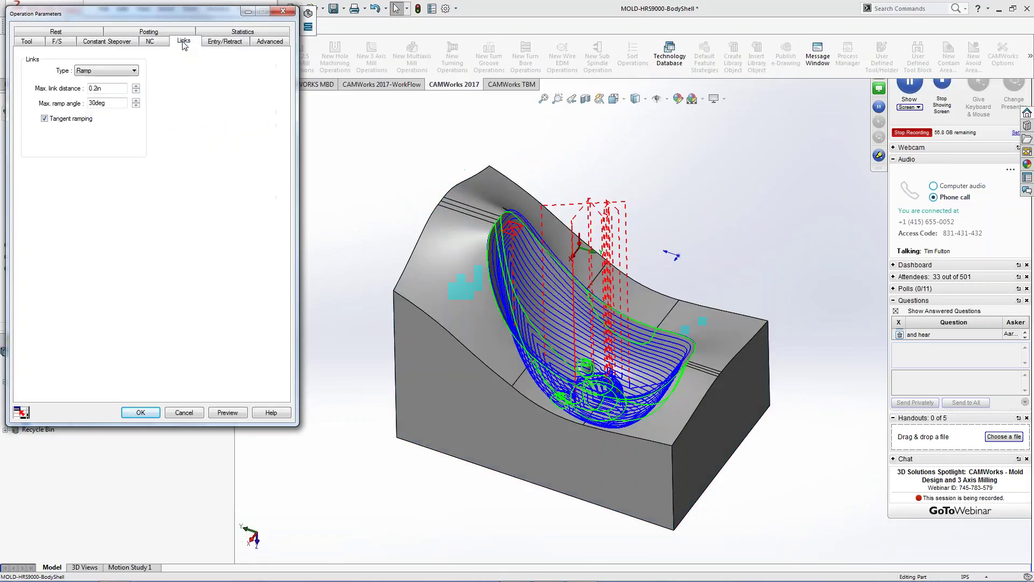
{"action": "double_click", "coordinate": [95, 88]}
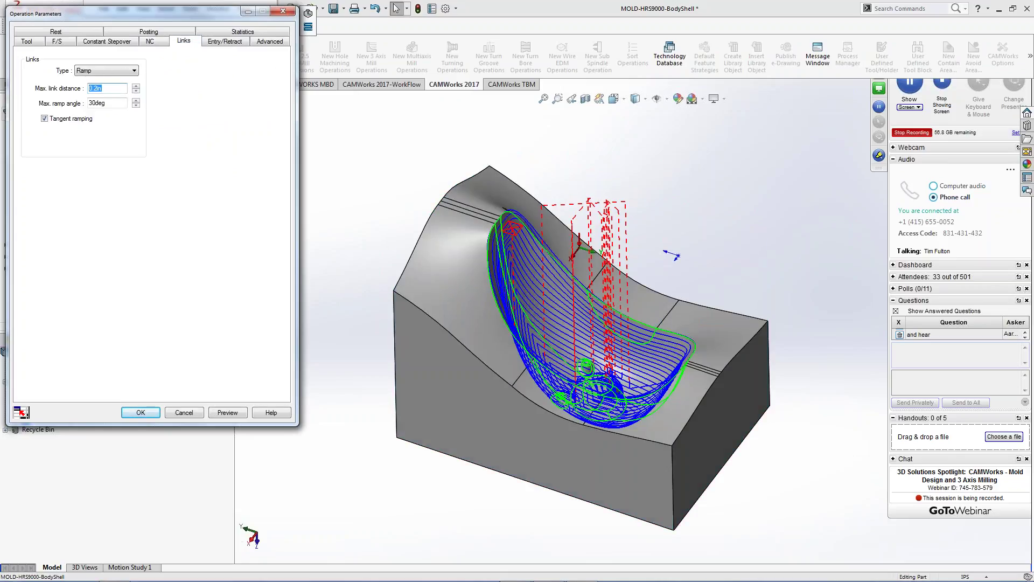
{"action": "type", "text": ".5"}
Step: Set the horizontal and vertical cut amounts of Constant Stepover1 to 0.02 in and preview the toolpath
{"action": "left_click", "coordinate": [92, 42]}
{"action": "double_click", "coordinate": [100, 279]}
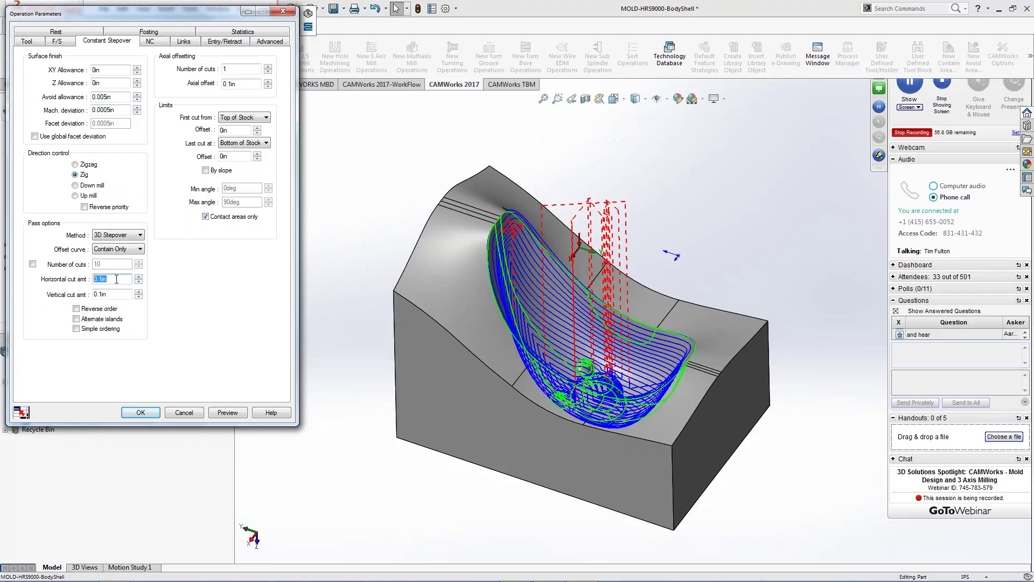
{"action": "type", "text": ".02"}
{"action": "key", "text": "Tab"}
{"action": "key", "text": "BackSpace"}
{"action": "type", "text": ".2"}
{"action": "key", "text": "shift+Home"}
{"action": "key", "text": "BackSpace"}
{"action": "left_click", "coordinate": [140, 412]}
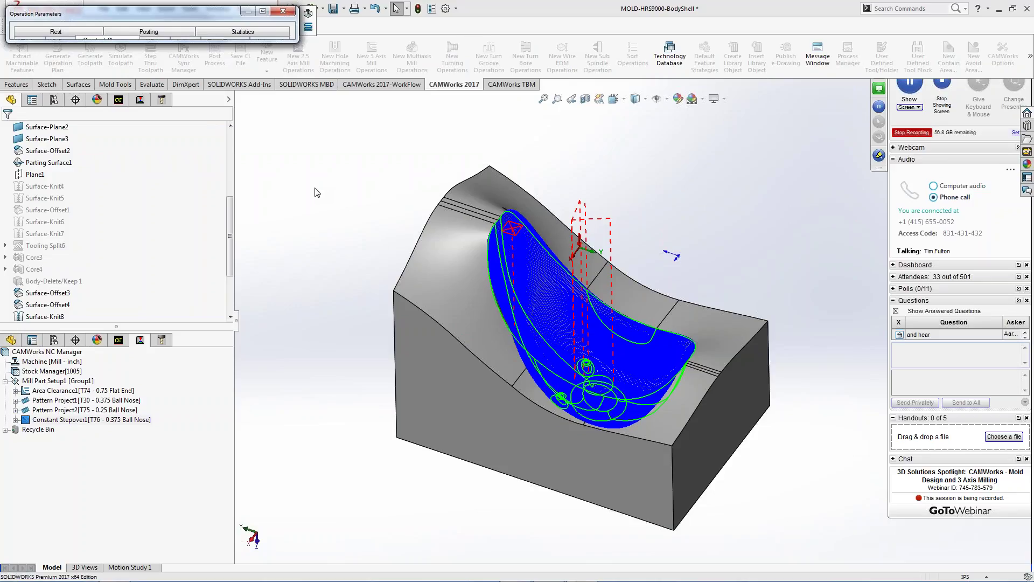
Step: Inspect the previewed cavity toolpath up close, accept the operation parameters, and decline regenerating the toolpaths
{"action": "left_click", "coordinate": [263, 12]}
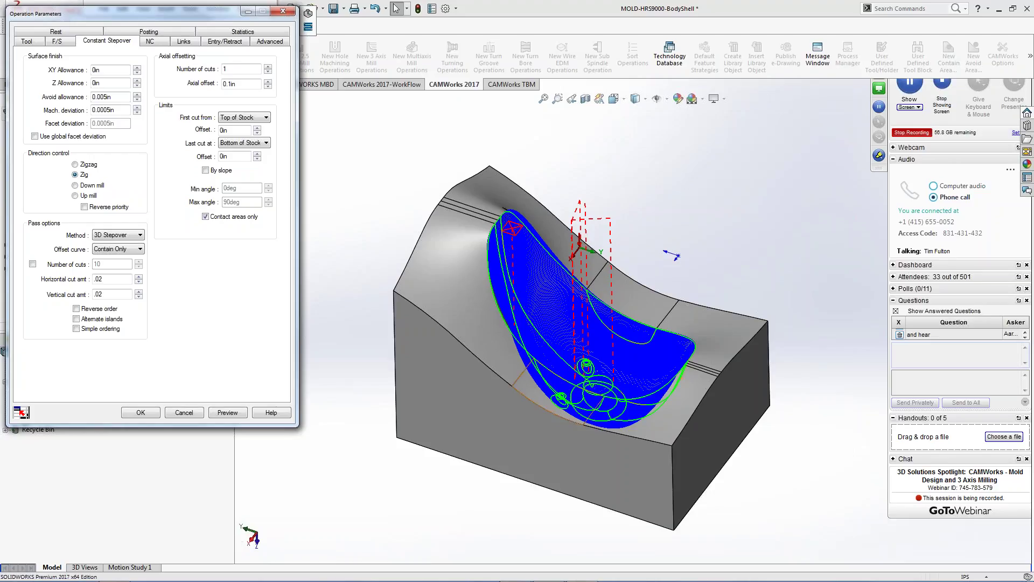
{"action": "scroll", "coordinate": [594, 396], "scroll_direction": "down", "scroll_amount": 4}
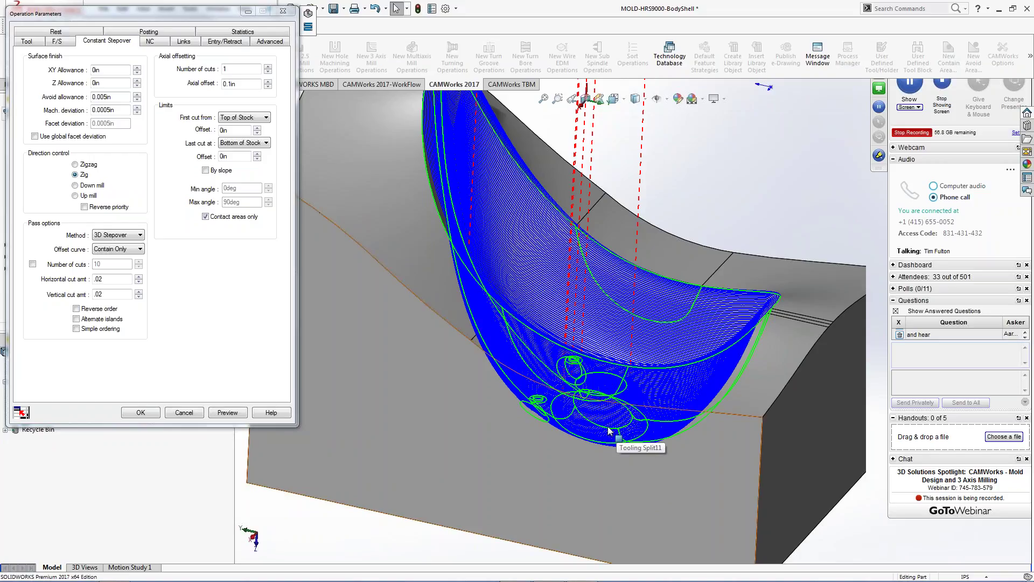
{"action": "left_click", "coordinate": [139, 414]}
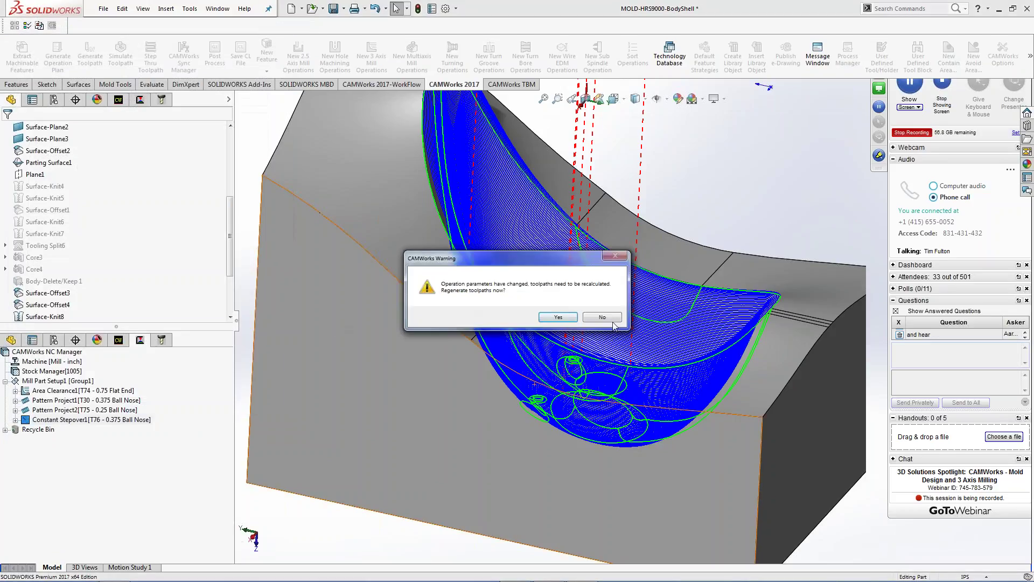
{"action": "left_click", "coordinate": [602, 317]}
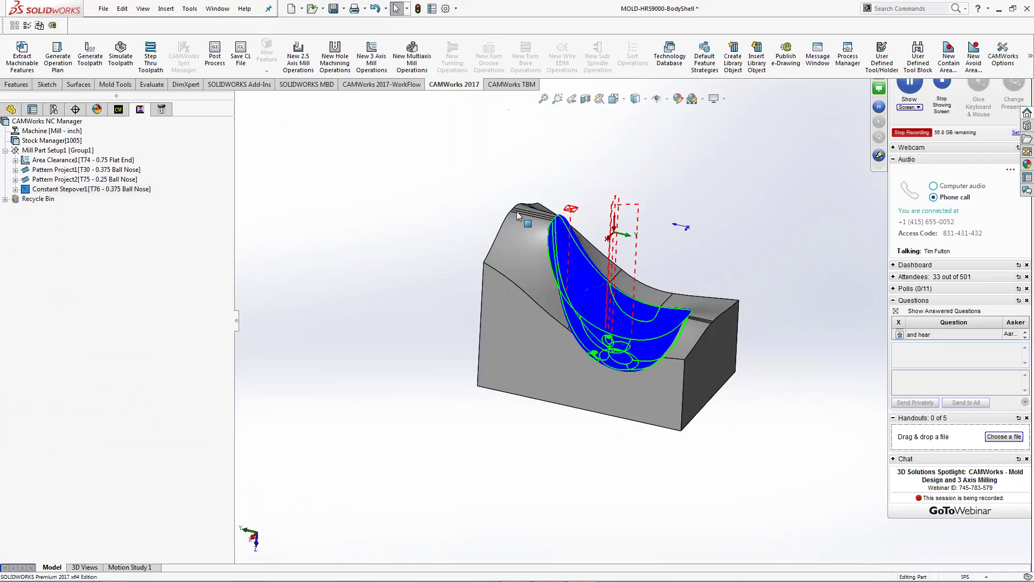
Step: Switch to the HRS9000-BodyShell - TWF Sample part and examine its lens port and two small bores from outside and inside
{"action": "middle_click_drag", "start_coordinate": [425, 230], "coordinate": [432, 226]}
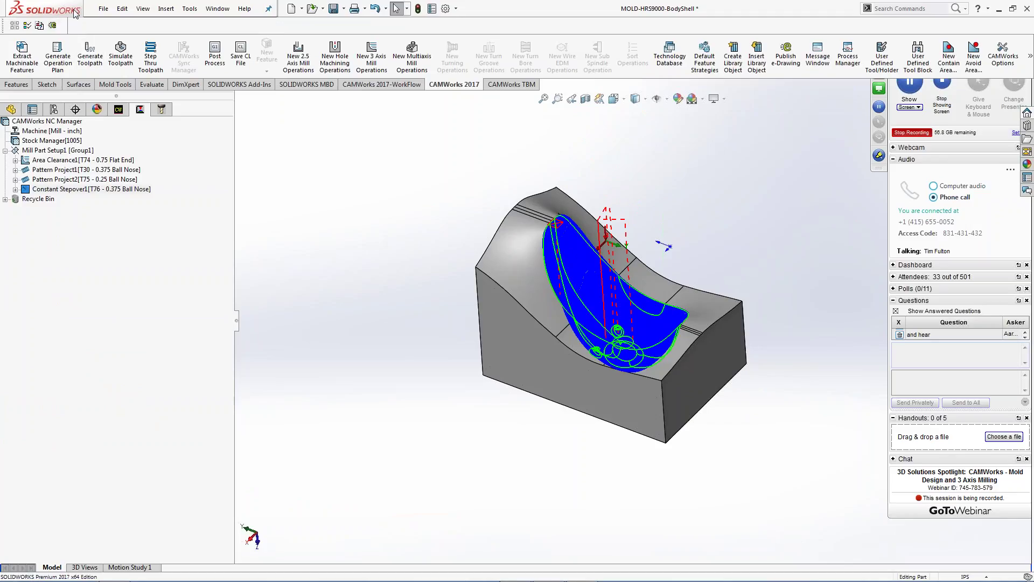
{"action": "left_click", "coordinate": [211, 11]}
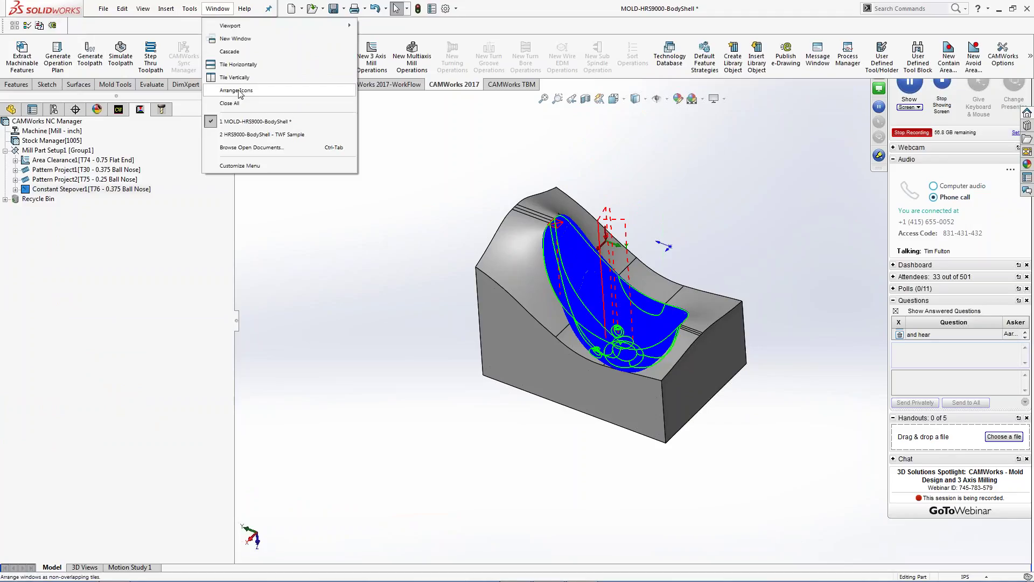
{"action": "left_click", "coordinate": [235, 136]}
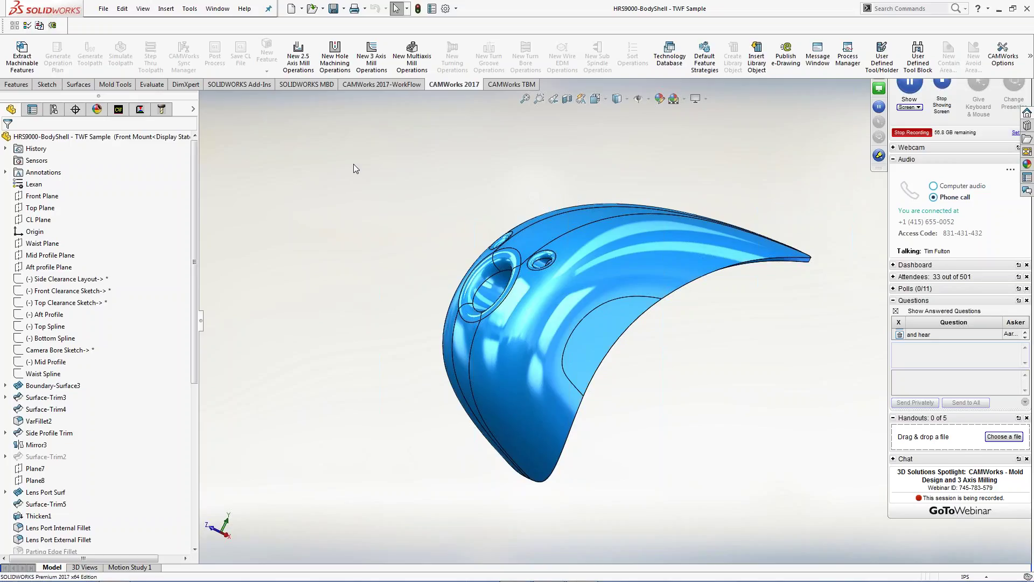
{"action": "middle_click_drag", "start_coordinate": [538, 259], "coordinate": [528, 272]}
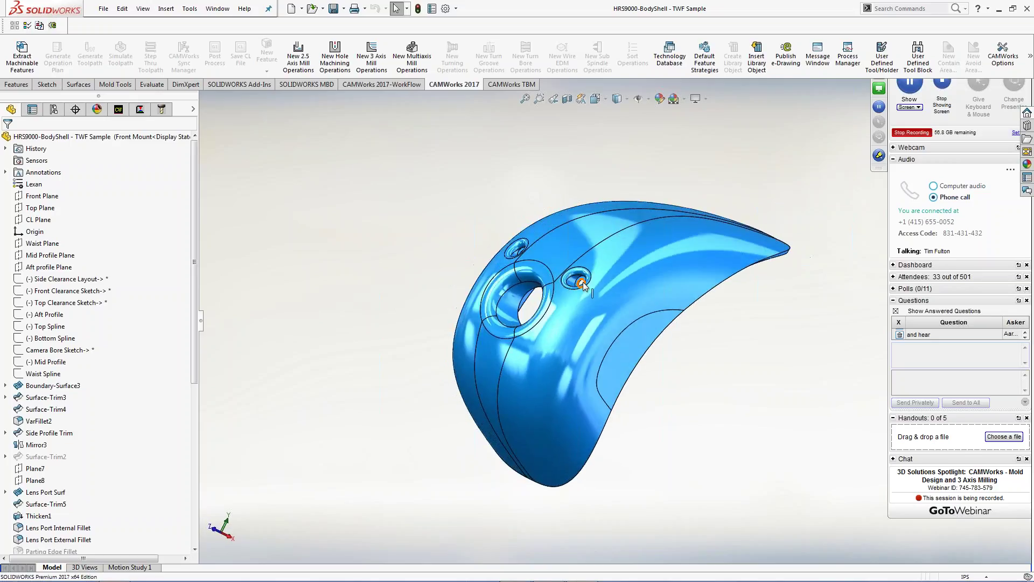
{"action": "scroll", "coordinate": [566, 275], "scroll_direction": "down", "scroll_amount": 4}
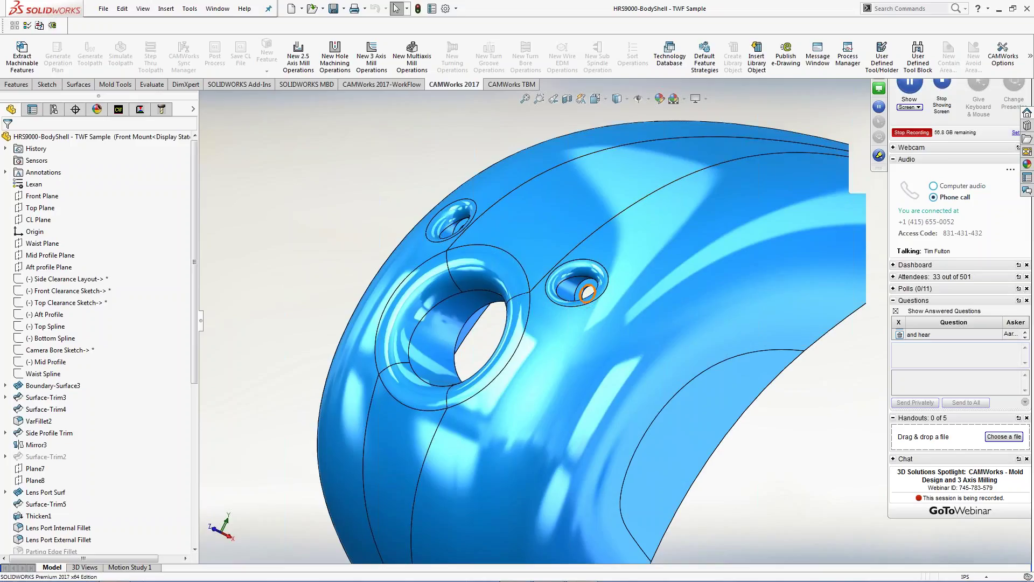
{"action": "middle_click_drag", "start_coordinate": [574, 281], "coordinate": [595, 276]}
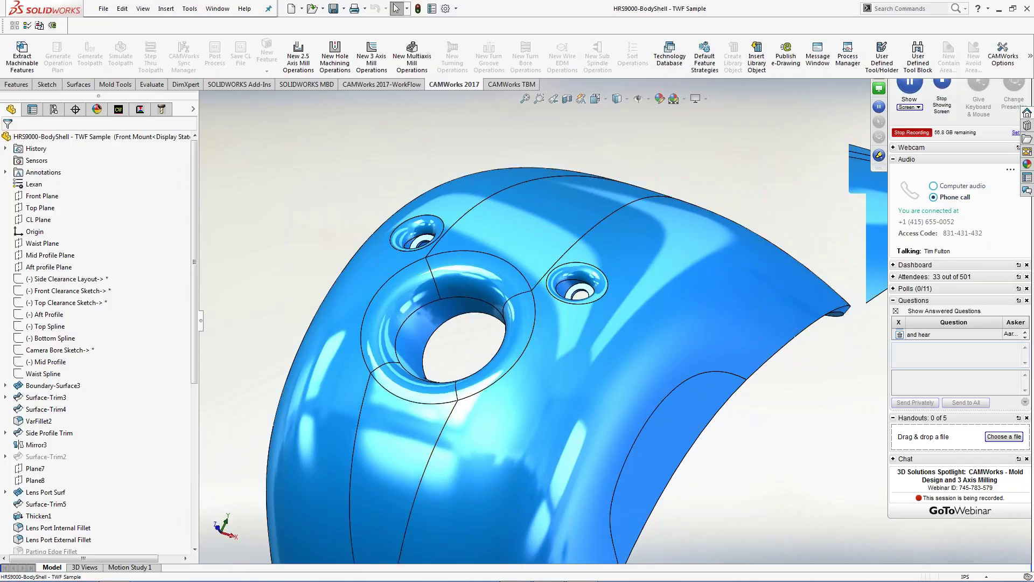
{"action": "scroll", "coordinate": [370, 284], "scroll_direction": "down", "scroll_amount": 5}
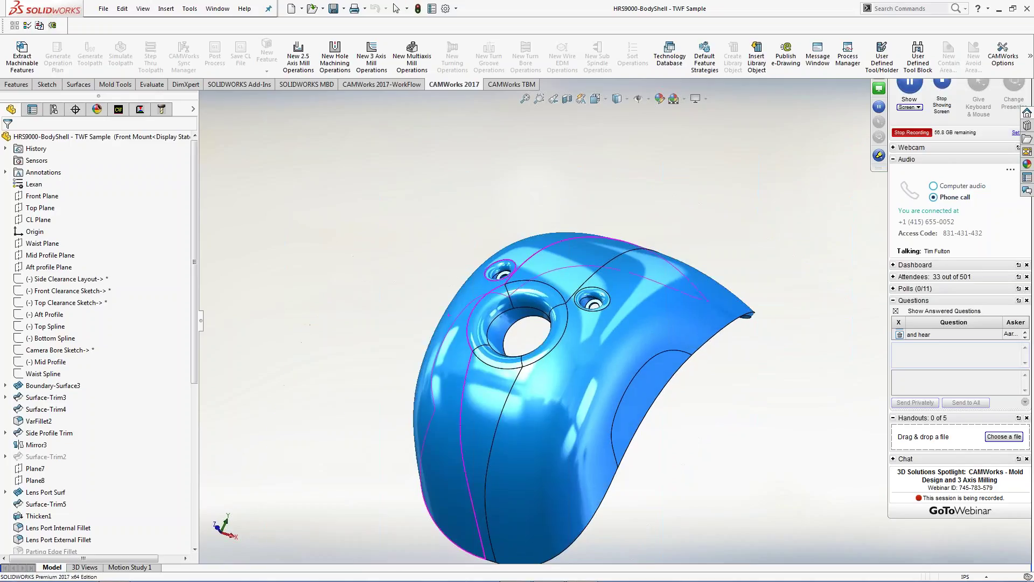
{"action": "middle_click_drag", "start_coordinate": [369, 284], "coordinate": [291, 203]}
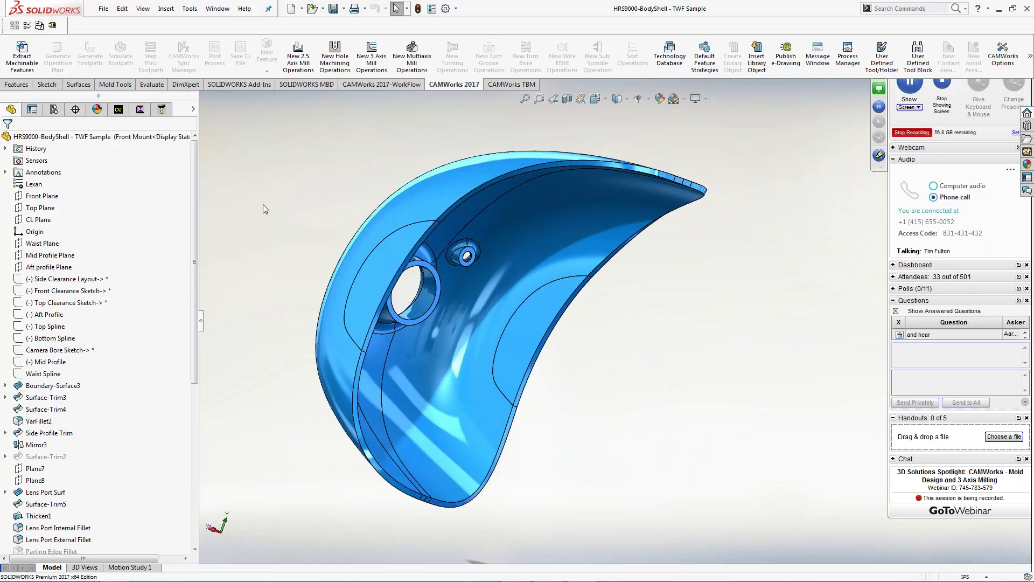
Step: On the Front Plane, sketch a rectangle about 1.72 x 1.63 in around the three bores and another about 3.10 x 4.41 in enclosing the shell
{"action": "left_click", "coordinate": [43, 196]}
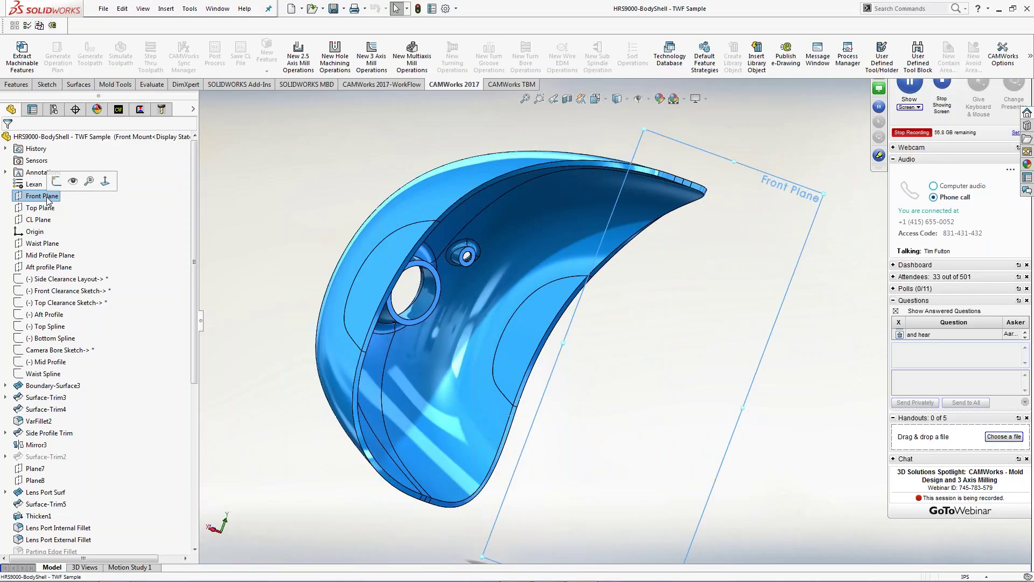
{"action": "left_click", "coordinate": [105, 181]}
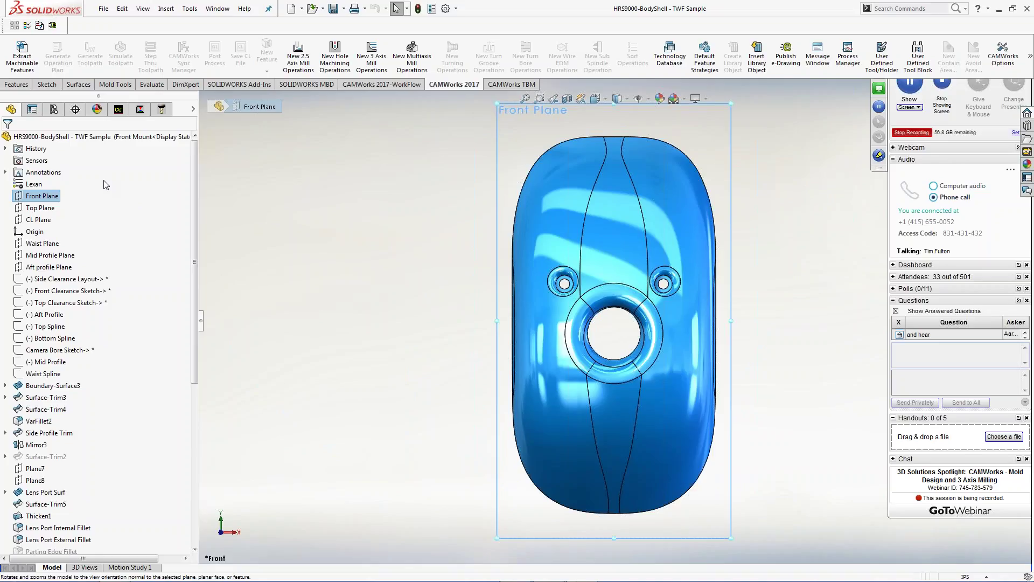
{"action": "left_click", "coordinate": [47, 85]}
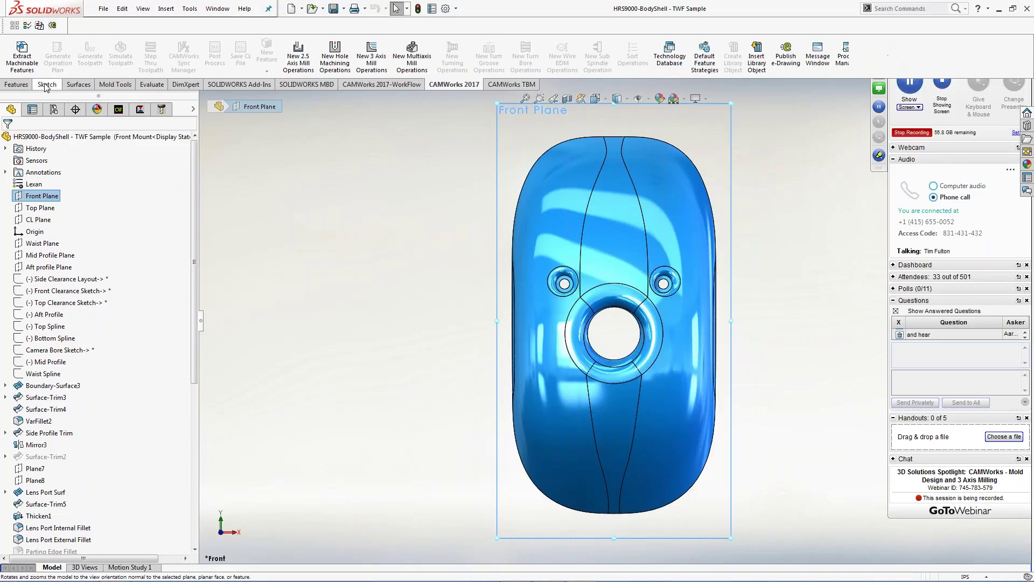
{"action": "left_click", "coordinate": [9, 49]}
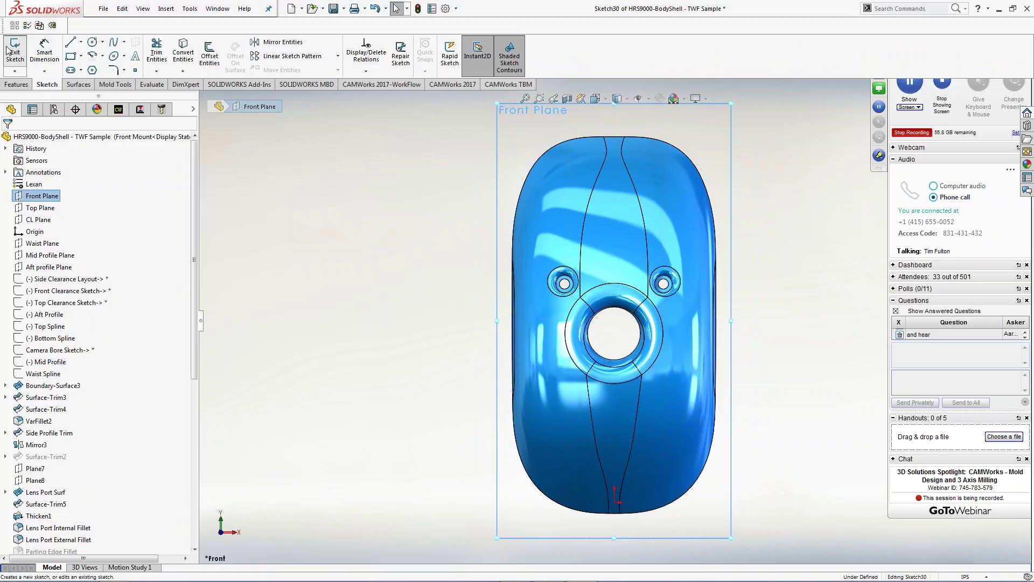
{"action": "left_click", "coordinate": [71, 59]}
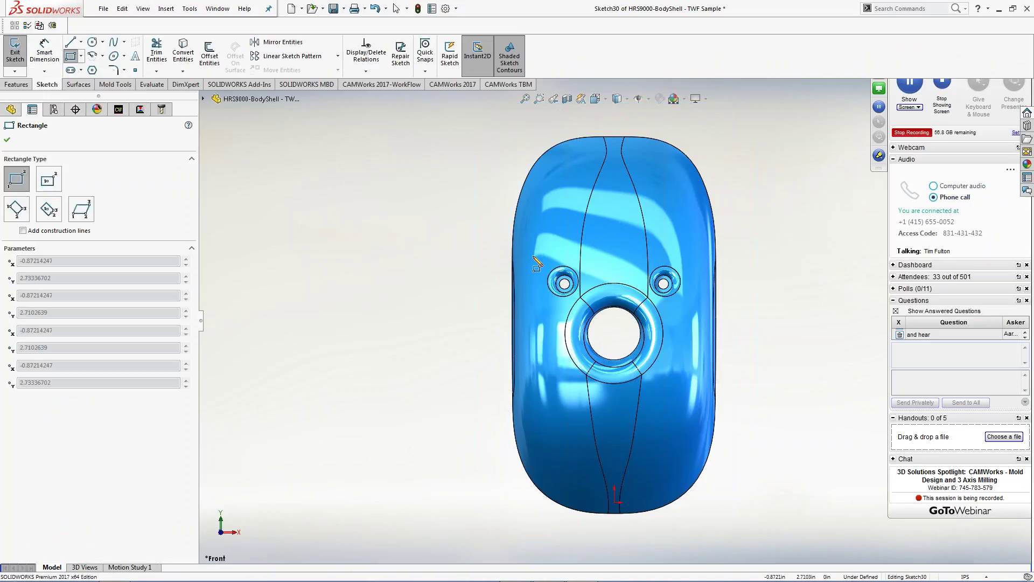
{"action": "left_click_drag", "start_coordinate": [533, 256], "coordinate": [693, 399]}
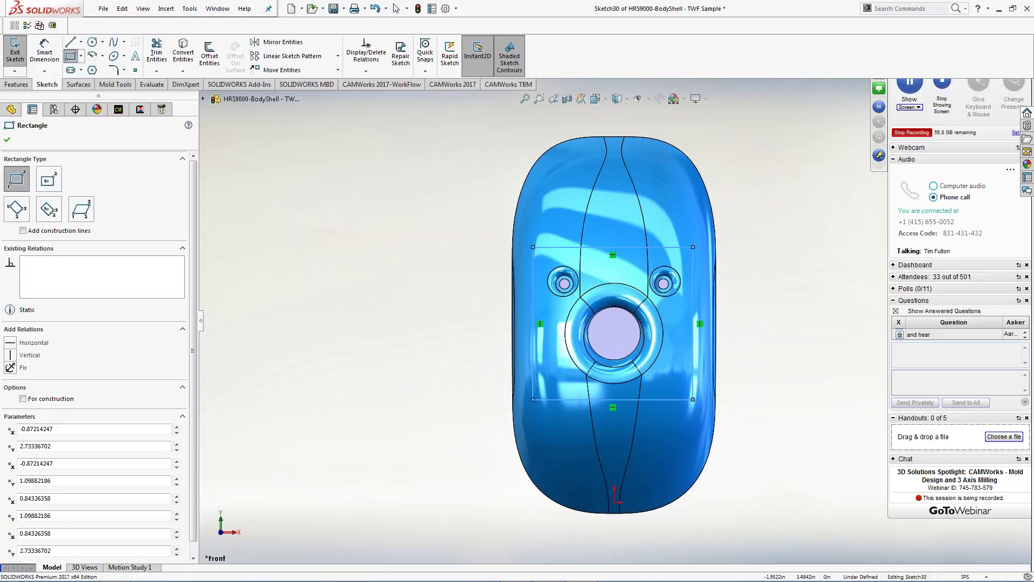
{"action": "mouse_move", "coordinate": [467, 118]}
{"action": "left_mouse_down"}
{"action": "mouse_move", "coordinate": [686, 357]}
{"action": "mouse_move", "coordinate": [741, 515]}
{"action": "mouse_move", "coordinate": [757, 529]}
{"action": "left_mouse_up"}
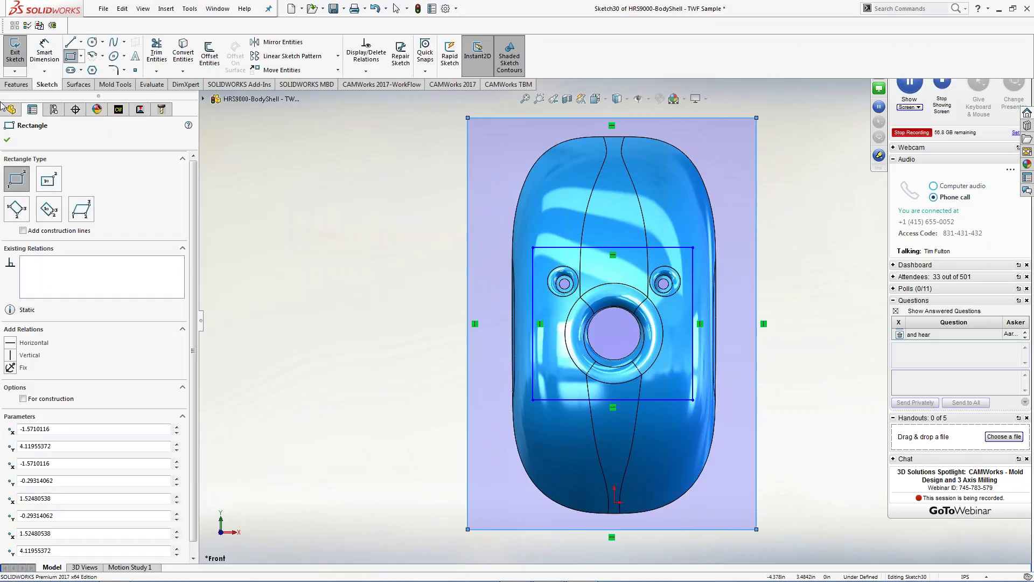
Step: Cut-extrude the area between the two rectangles 4.9 in blind through the shell, keeping only the patch around the bores
{"action": "left_click", "coordinate": [16, 85]}
{"action": "left_click", "coordinate": [163, 54]}
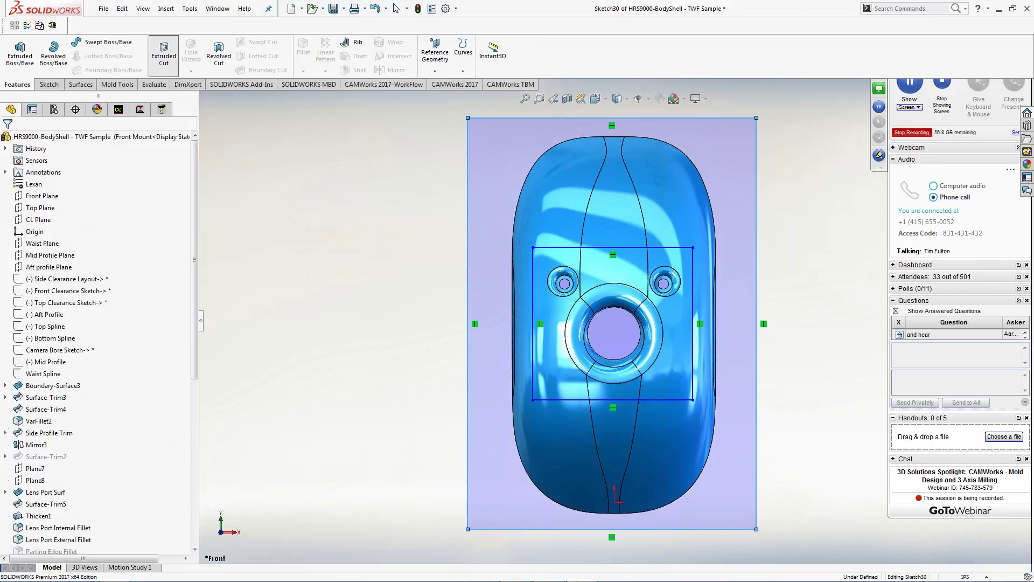
{"action": "middle_click_drag", "start_coordinate": [315, 153], "coordinate": [405, 248]}
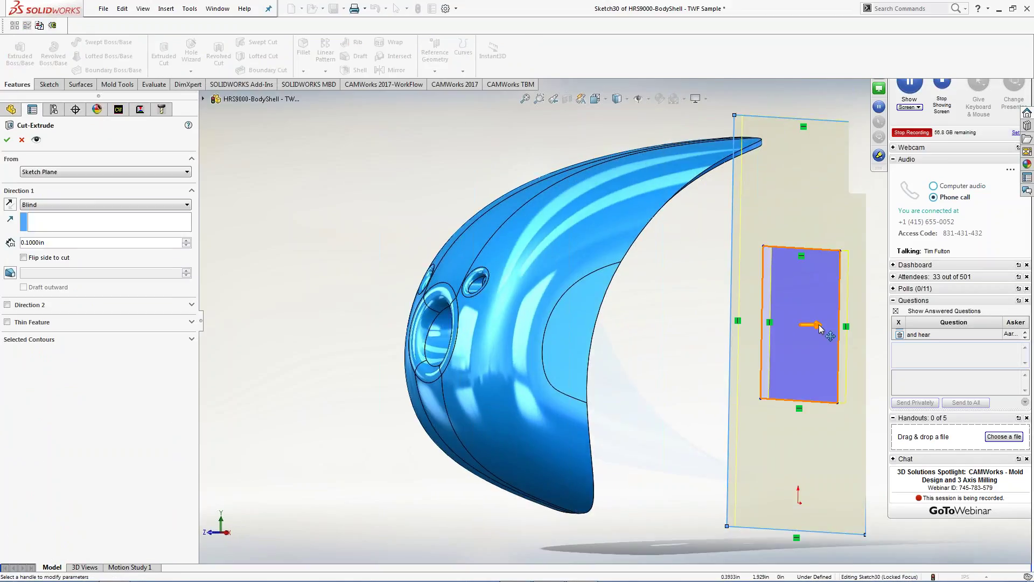
{"action": "left_click_drag", "start_coordinate": [819, 328], "coordinate": [401, 331]}
{"action": "key", "text": "ctrl+4"}
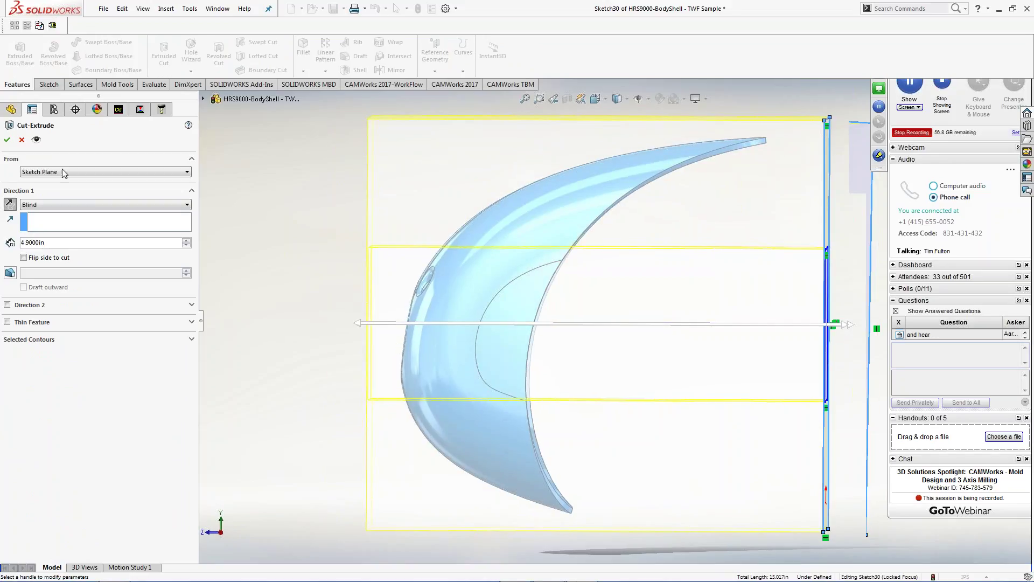
{"action": "left_click", "coordinate": [7, 140]}
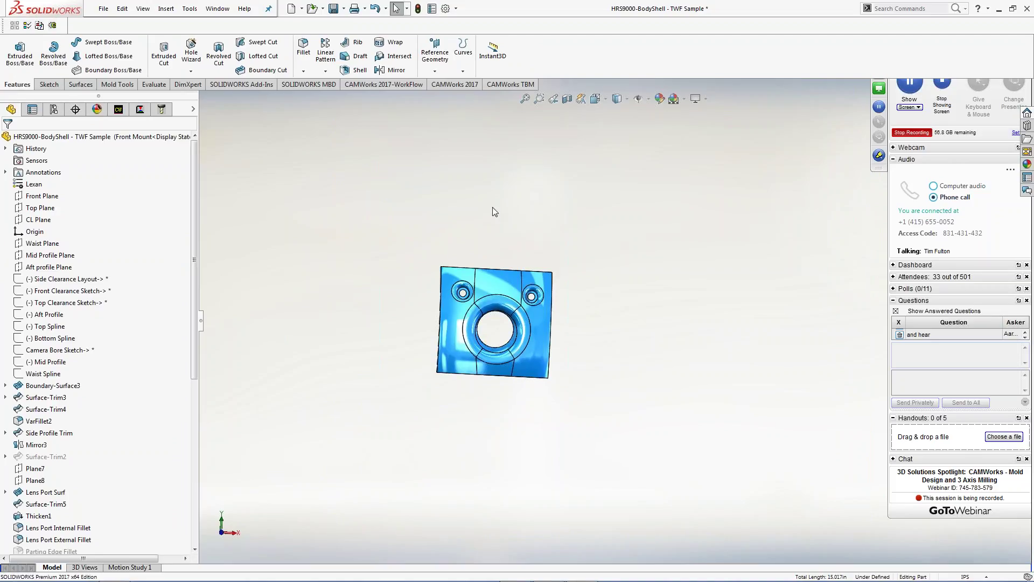
Step: Sketch a corner rectangle about 1.52 x 1.40 in on the inner rim face of the large lens port, enclosing all three bores
{"action": "middle_click_drag", "start_coordinate": [513, 231], "coordinate": [325, 389]}
{"action": "key", "text": "f"}
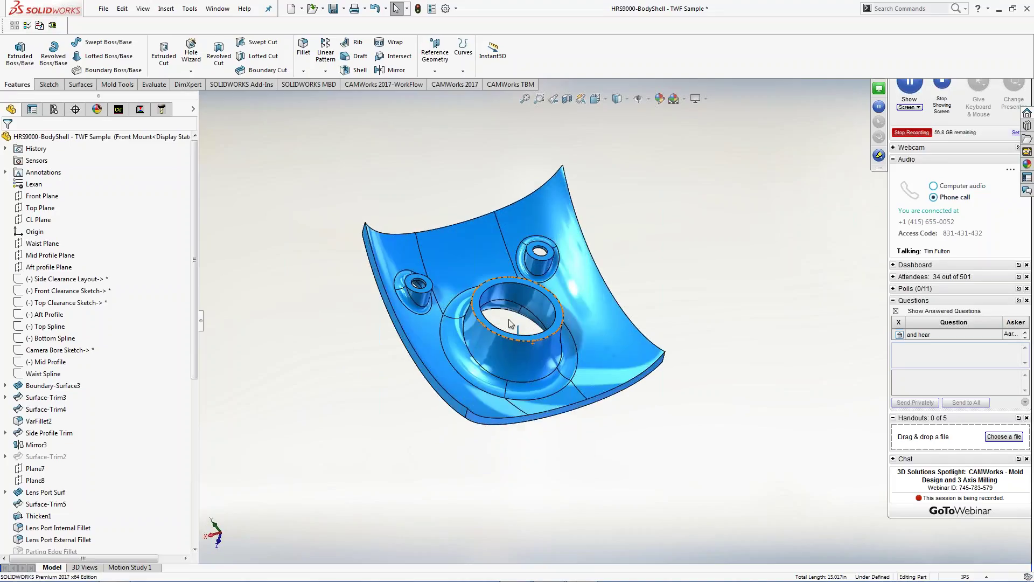
{"action": "left_click", "coordinate": [477, 308]}
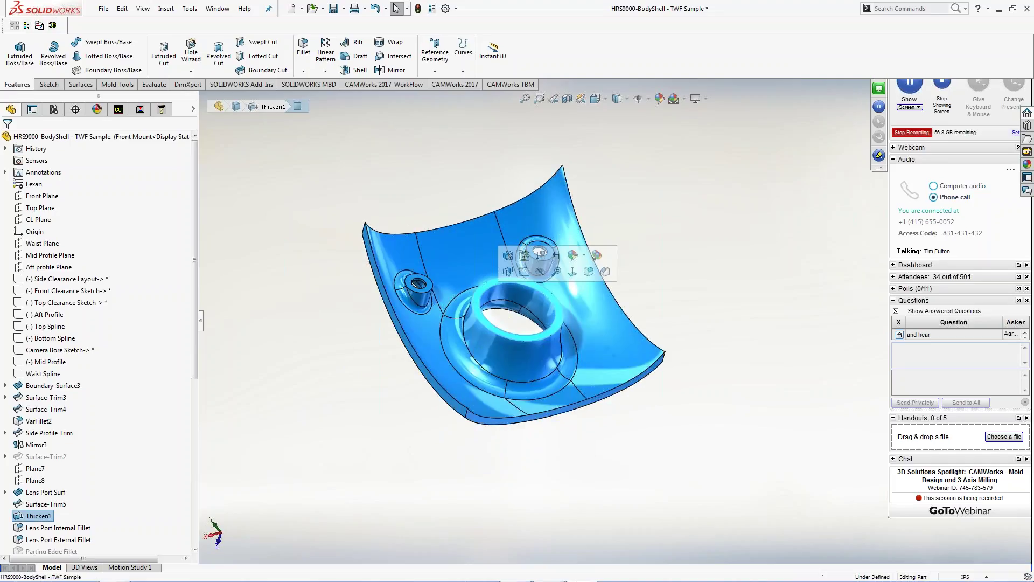
{"action": "left_click", "coordinate": [572, 275]}
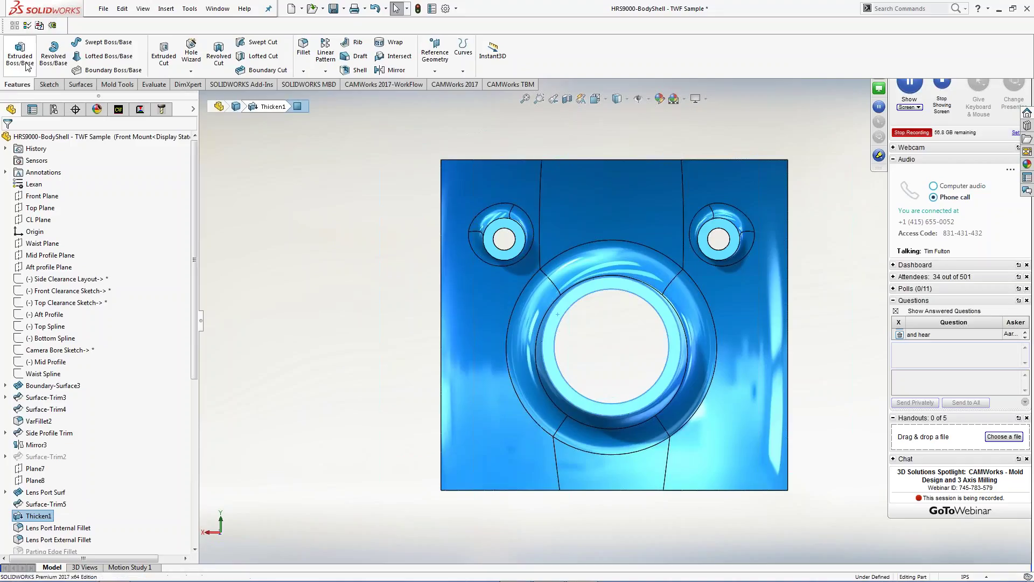
{"action": "left_click", "coordinate": [47, 85]}
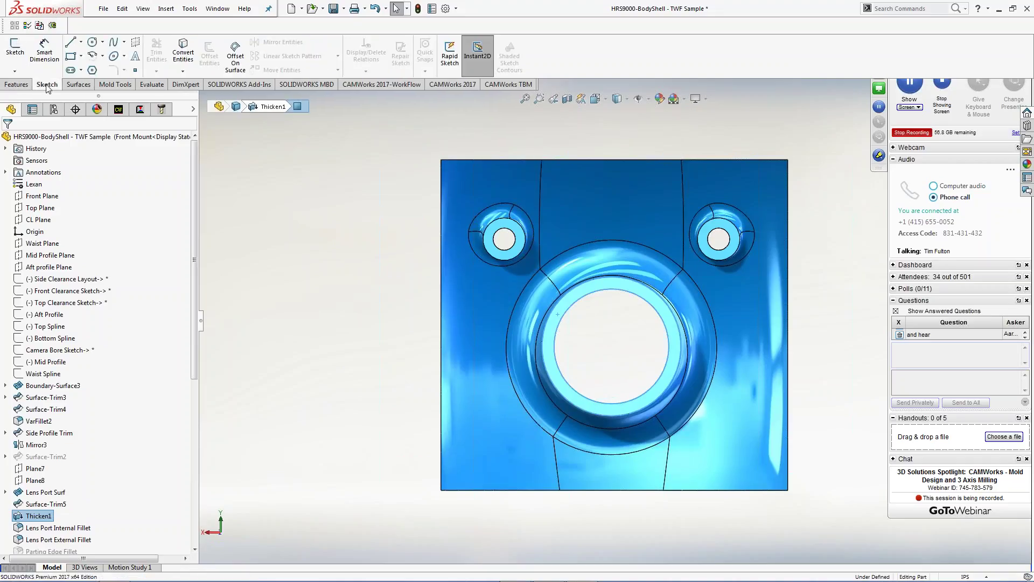
{"action": "left_click", "coordinate": [16, 51]}
{"action": "left_click", "coordinate": [70, 56]}
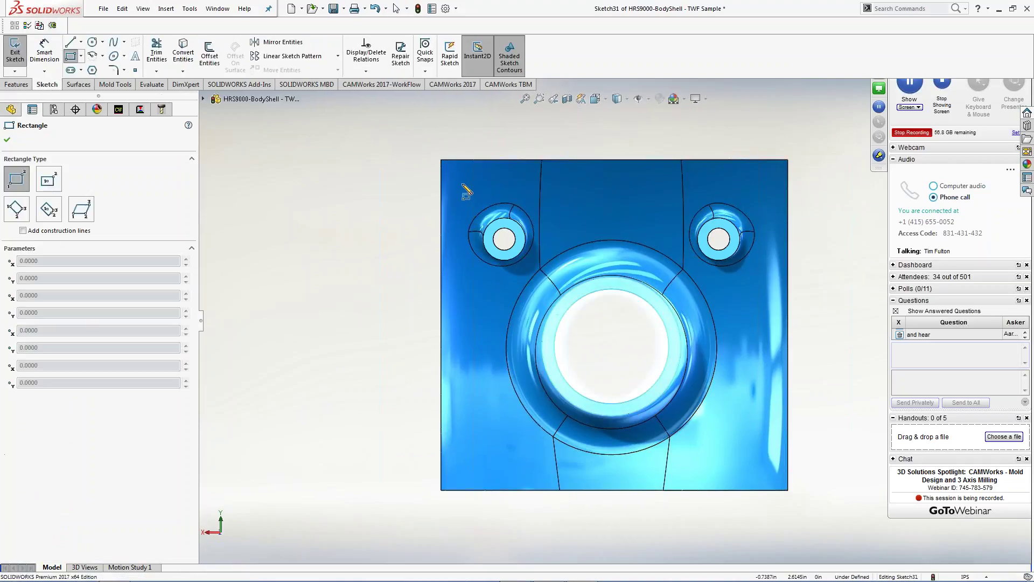
{"action": "left_click", "coordinate": [461, 184]}
{"action": "left_click", "coordinate": [724, 409]}
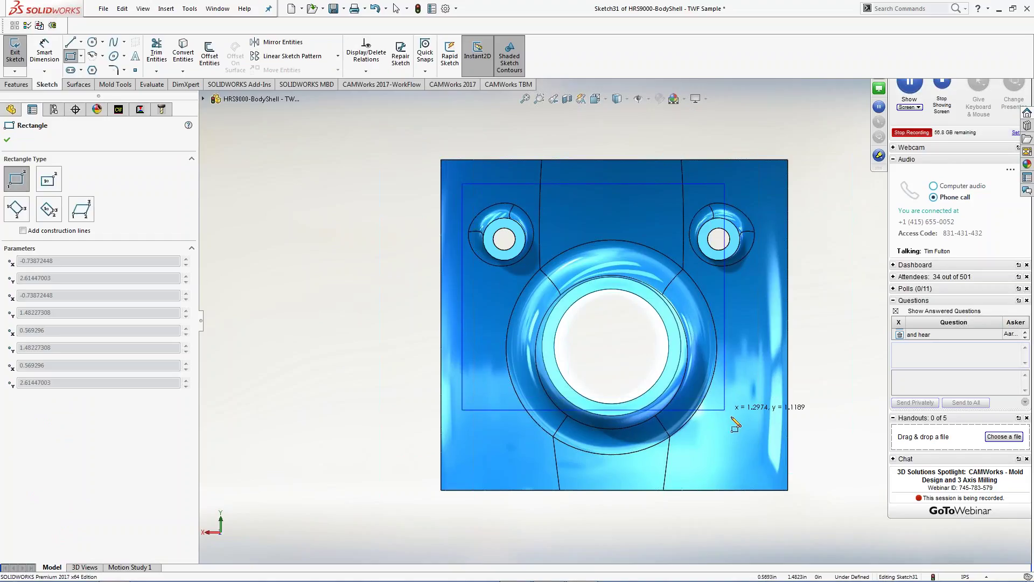
{"action": "left_click", "coordinate": [770, 467]}
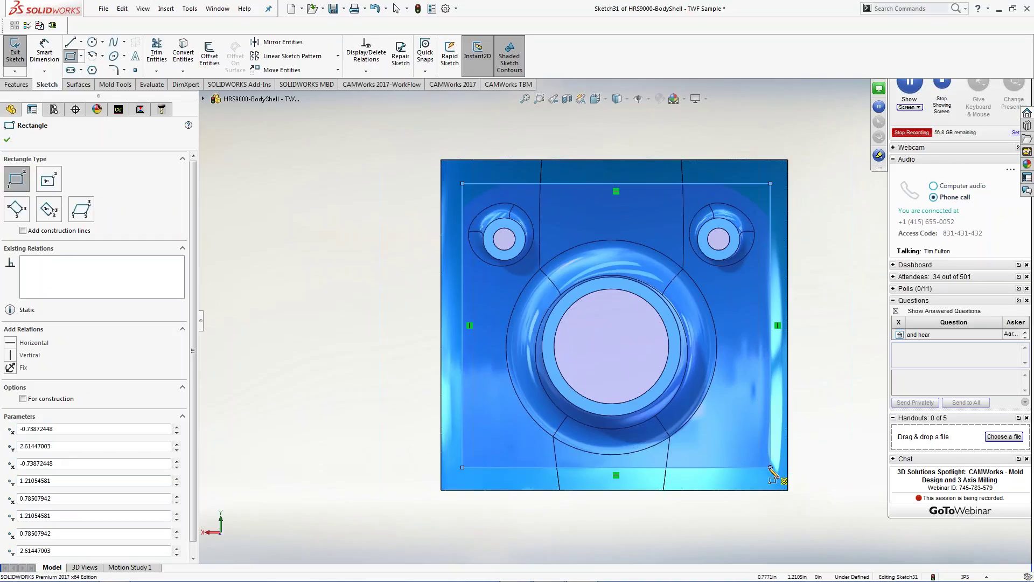
Step: Extrude the rectangle as a 0.75 in blind boss with merged result
{"action": "left_click", "coordinate": [16, 85]}
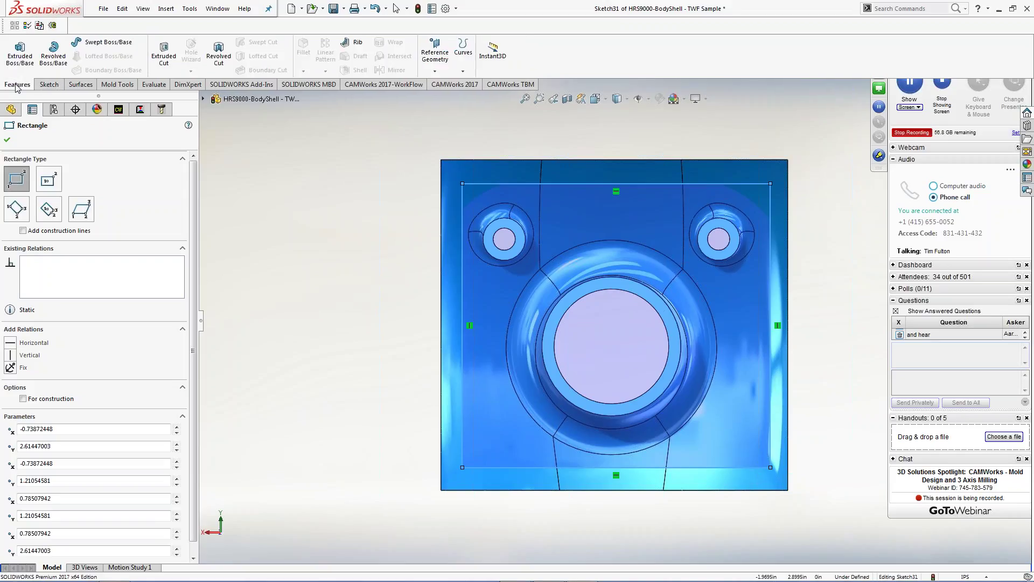
{"action": "left_click", "coordinate": [20, 54]}
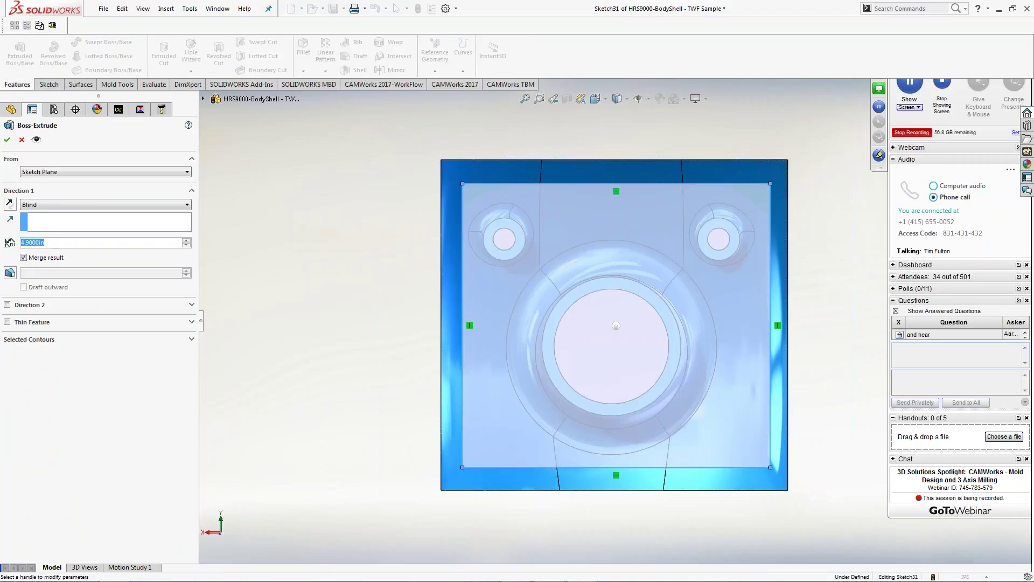
{"action": "type", "text": ".75"}
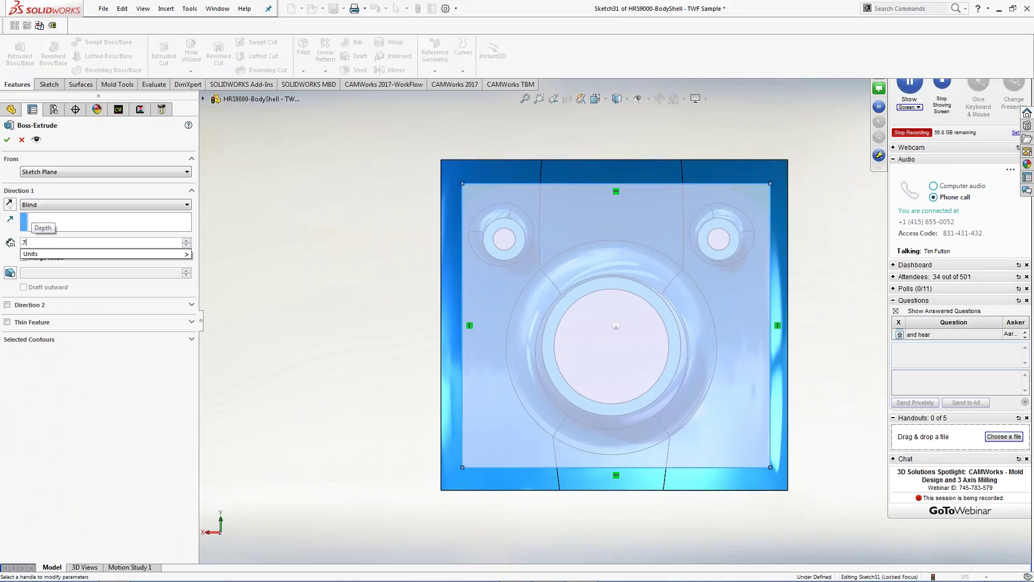
{"action": "left_click", "coordinate": [7, 140]}
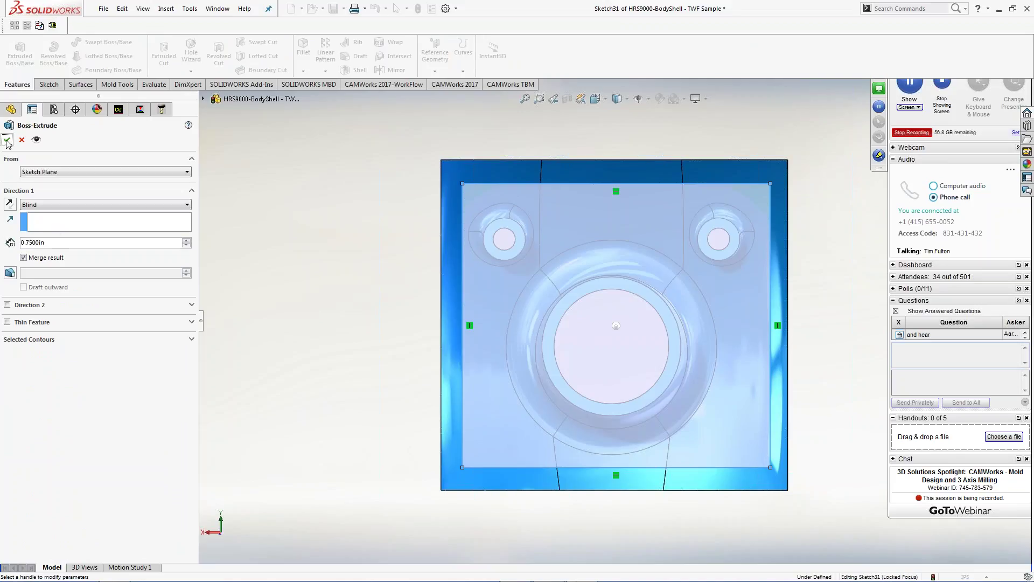
Step: Edit the backing block's sketch, lowering the rectangle's top edge to just above the two small bores, and rebuild the boss
{"action": "mouse_move", "coordinate": [331, 228]}
{"action": "middle_mouse_down"}
{"action": "mouse_move", "coordinate": [469, 249]}
{"action": "mouse_move", "coordinate": [587, 237]}
{"action": "middle_mouse_up"}
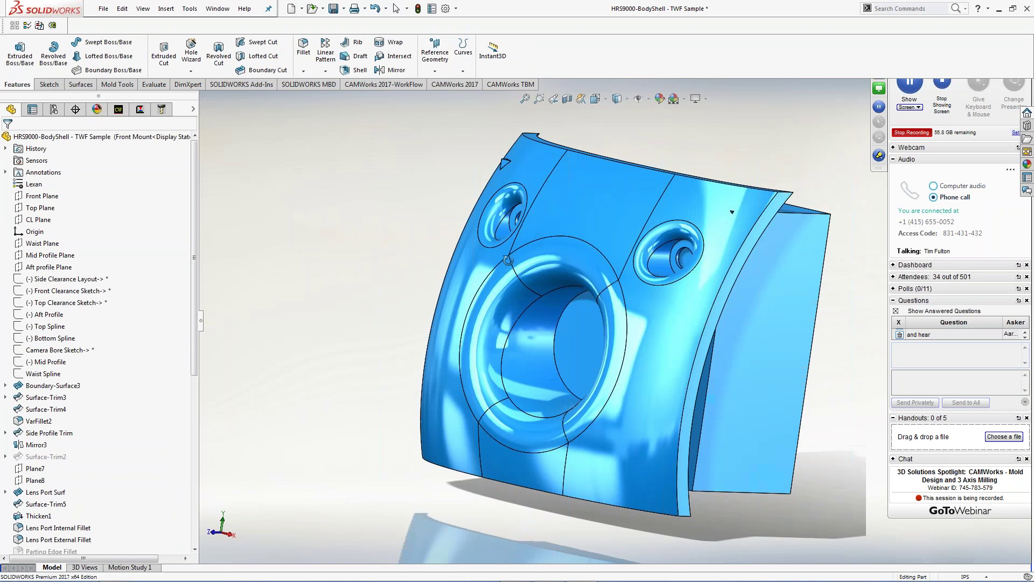
{"action": "scroll", "coordinate": [513, 191], "scroll_direction": "down", "scroll_amount": 5}
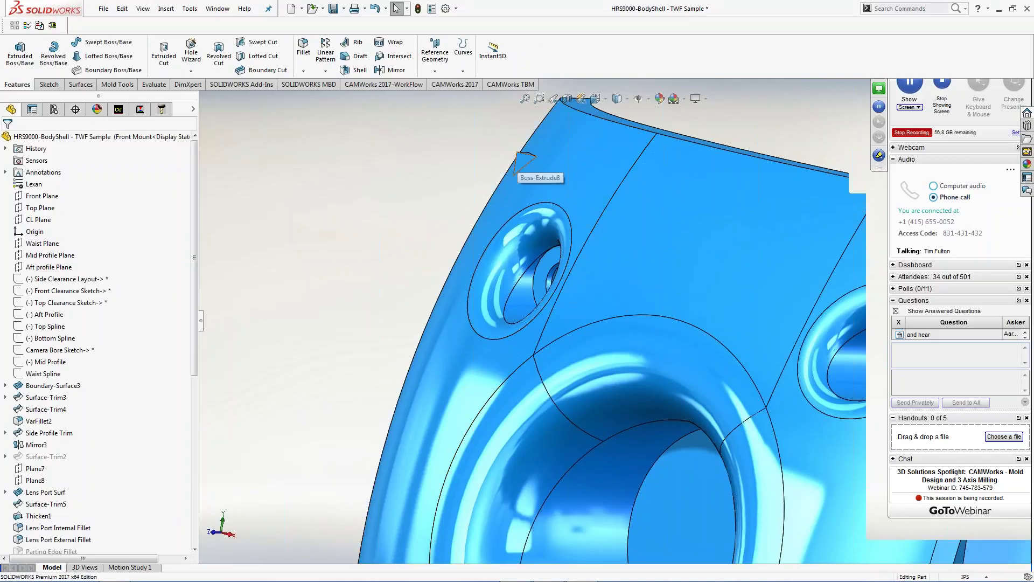
{"action": "scroll", "coordinate": [584, 234], "scroll_direction": "up", "scroll_amount": 5}
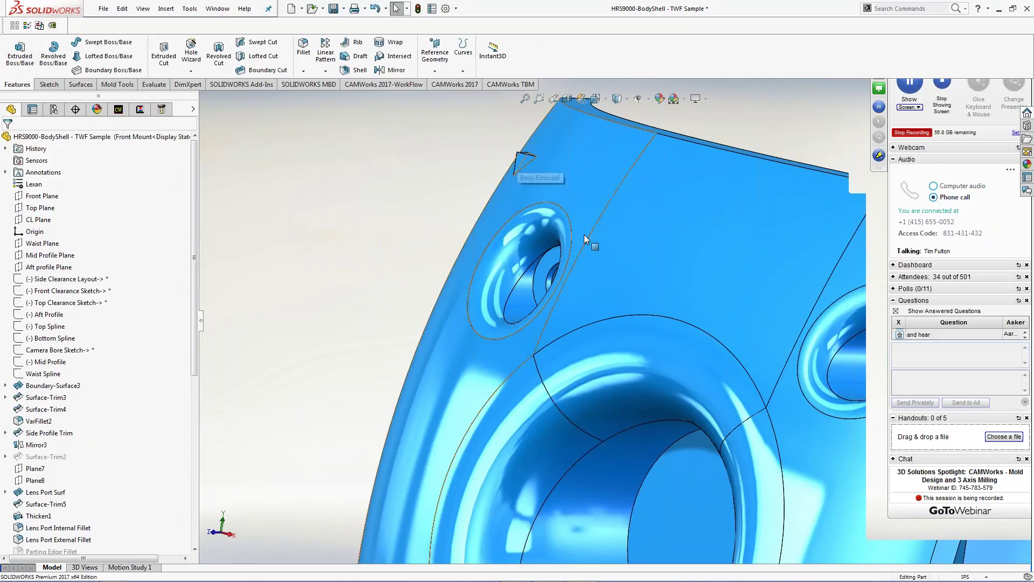
{"action": "middle_click_drag", "start_coordinate": [609, 263], "coordinate": [607, 308]}
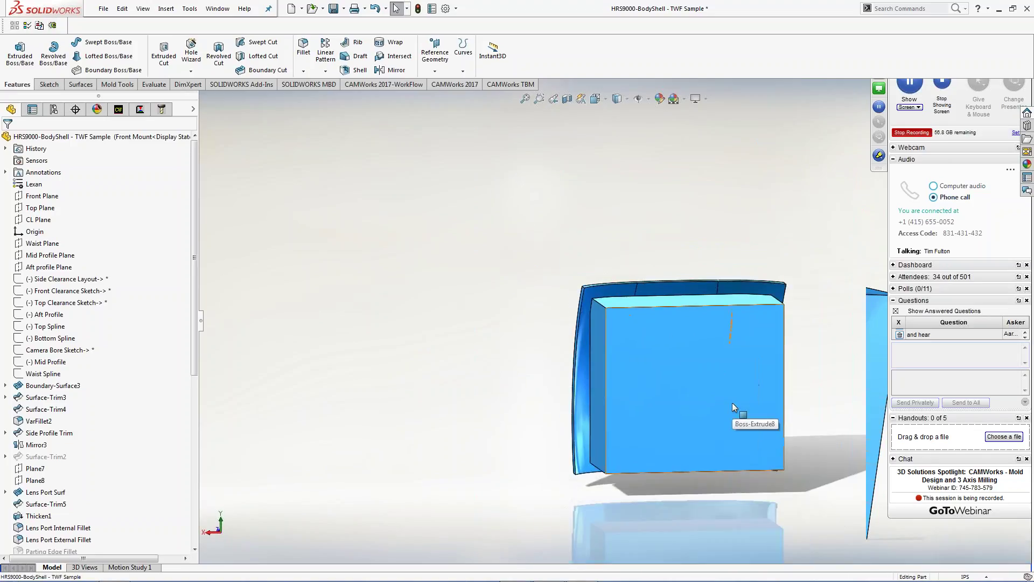
{"action": "middle_click_drag", "start_coordinate": [732, 403], "coordinate": [662, 360]}
{"action": "right_click", "coordinate": [662, 360]}
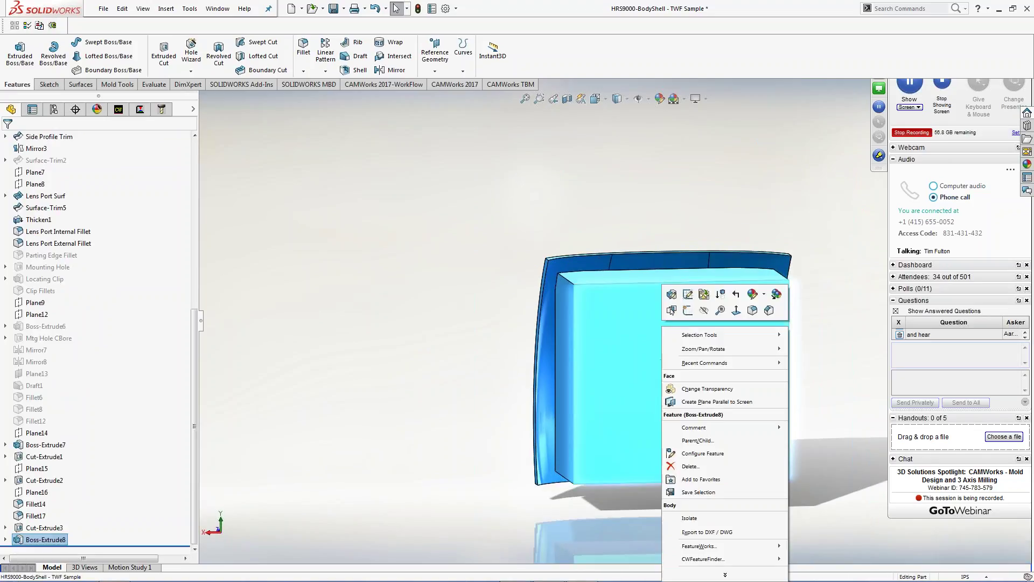
{"action": "left_click", "coordinate": [685, 294]}
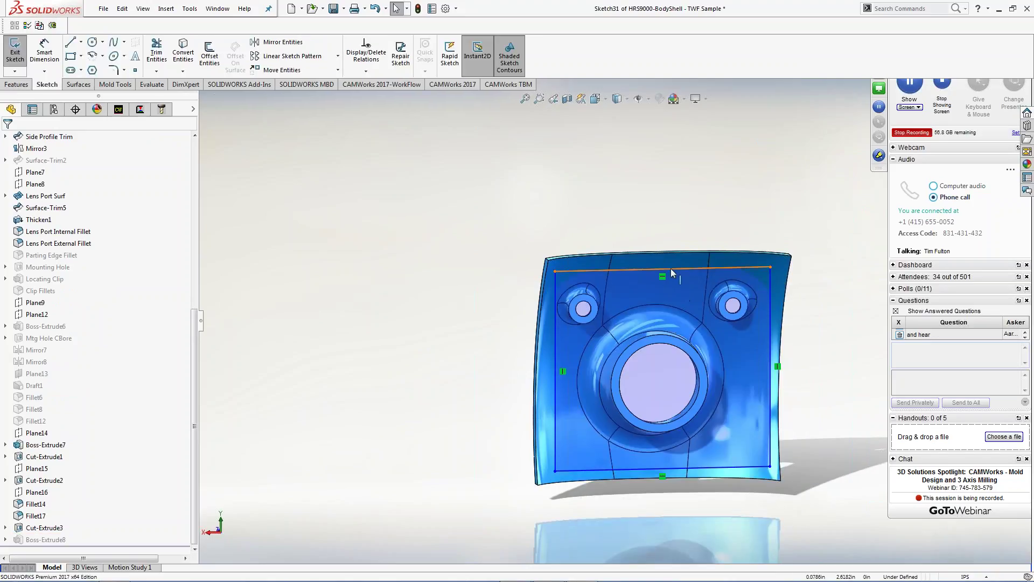
{"action": "left_click_drag", "start_coordinate": [671, 269], "coordinate": [671, 289]}
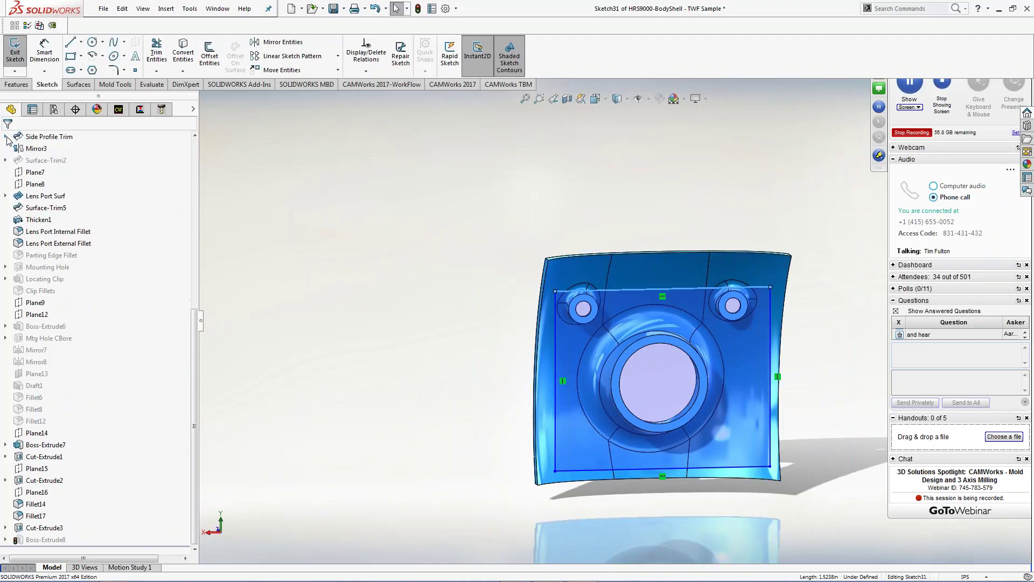
{"action": "left_click", "coordinate": [14, 57]}
{"action": "middle_click_drag", "start_coordinate": [431, 340], "coordinate": [597, 341]}
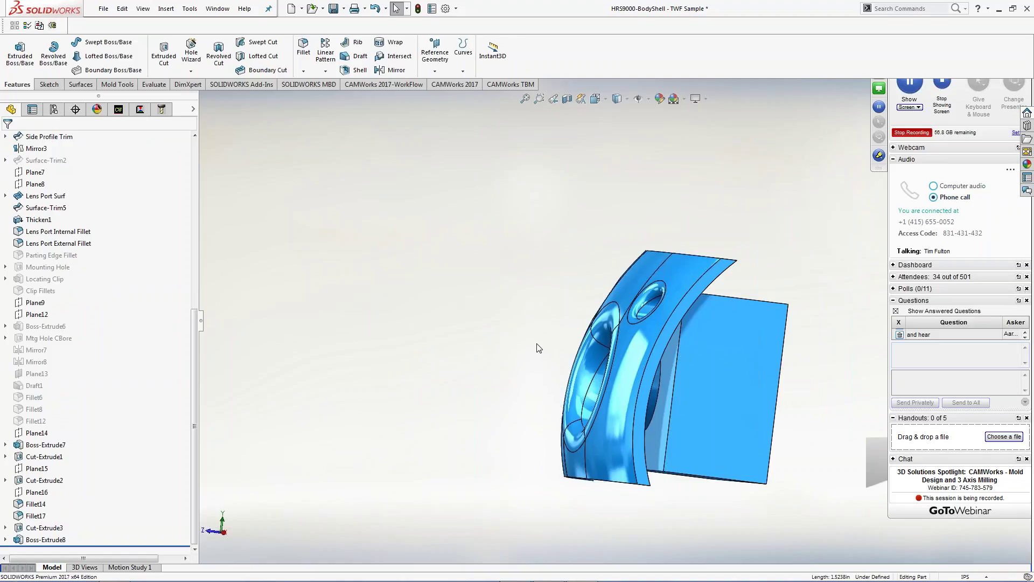
{"action": "middle_click_drag", "start_coordinate": [532, 371], "coordinate": [589, 283]}
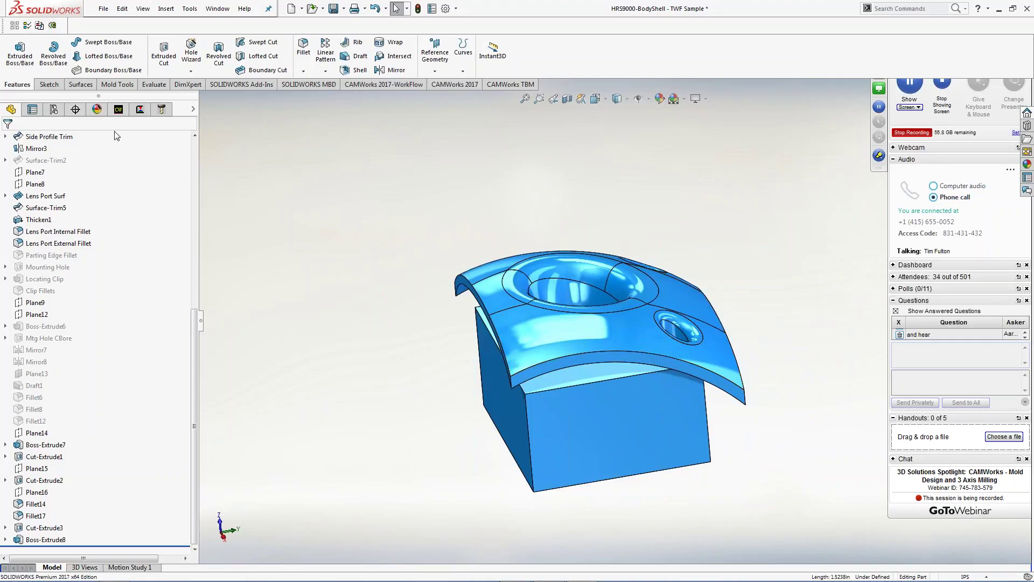
Step: Update the CAMWorks stock to a bounding box around the trimmed part with 0 in offsets
{"action": "left_click", "coordinate": [119, 109]}
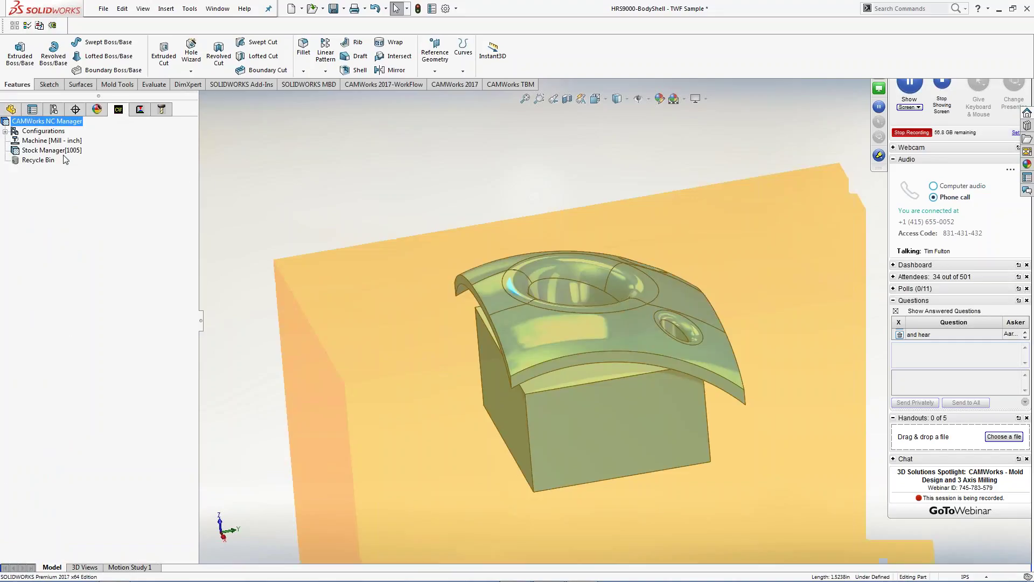
{"action": "right_click", "coordinate": [62, 153]}
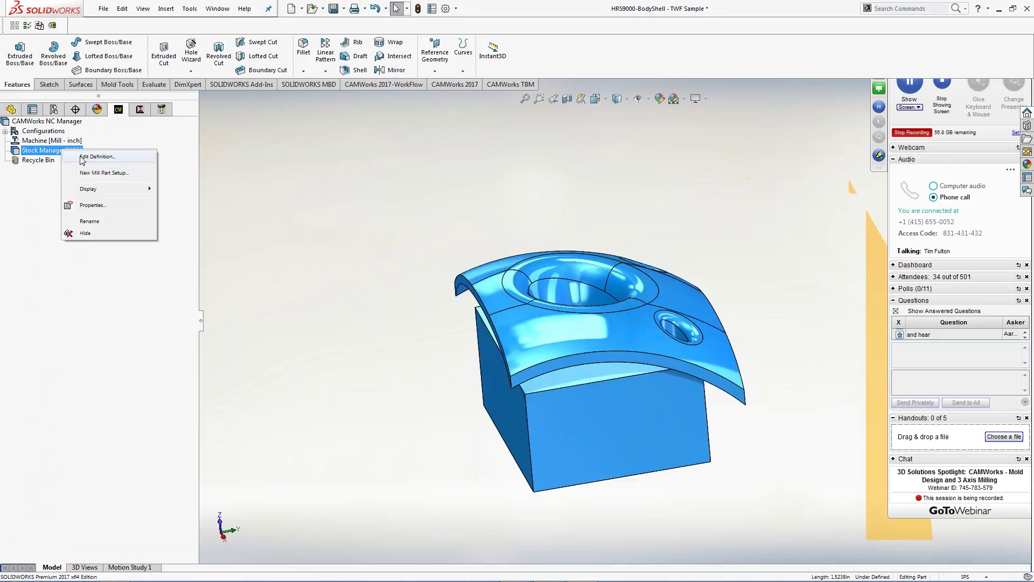
{"action": "left_click", "coordinate": [81, 160]}
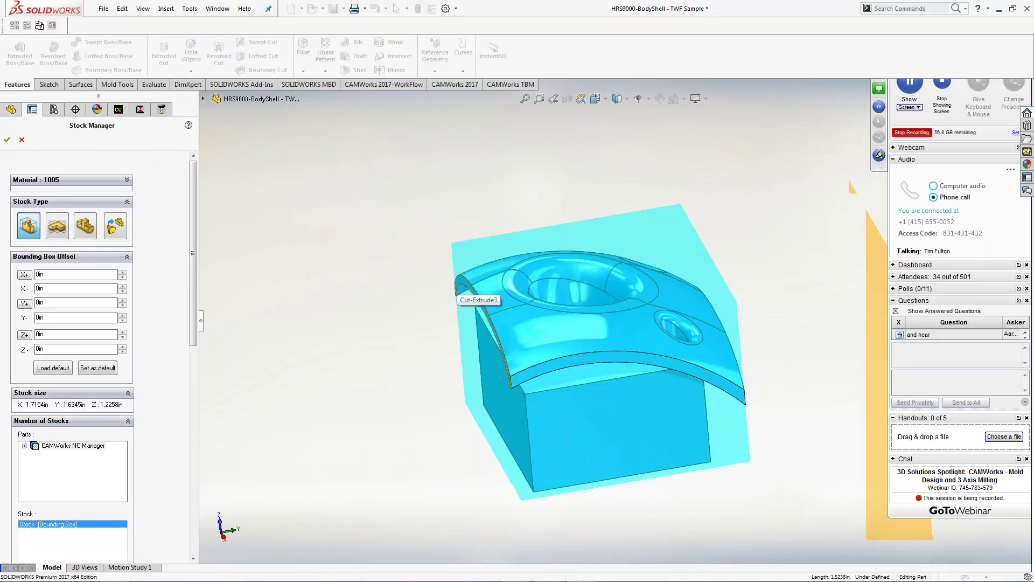
{"action": "left_click", "coordinate": [7, 139]}
Step: Create a mill part setup from the Front Plane with its machining direction reversed toward the outer shell face
{"action": "right_click", "coordinate": [61, 152]}
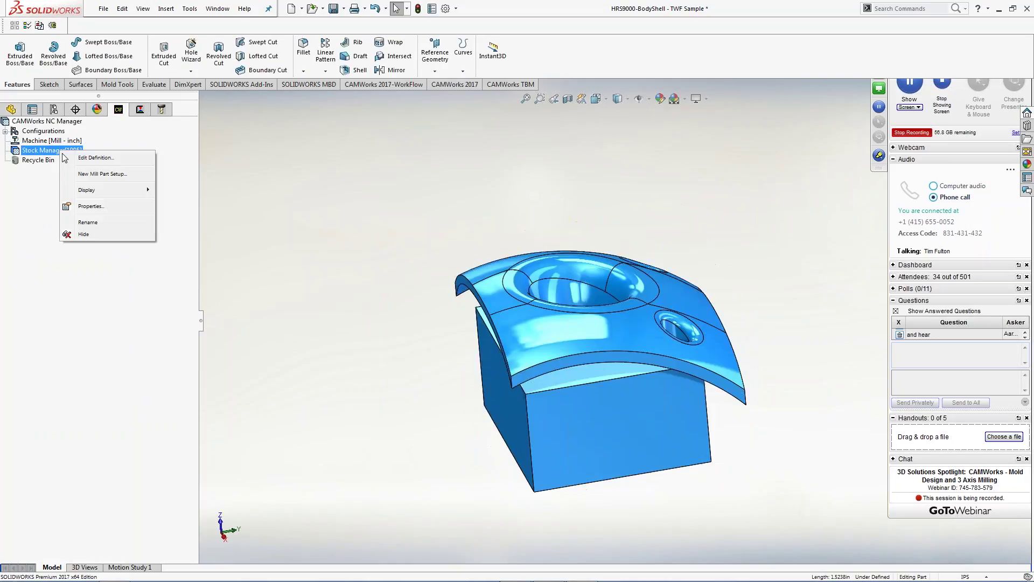
{"action": "left_click", "coordinate": [75, 173]}
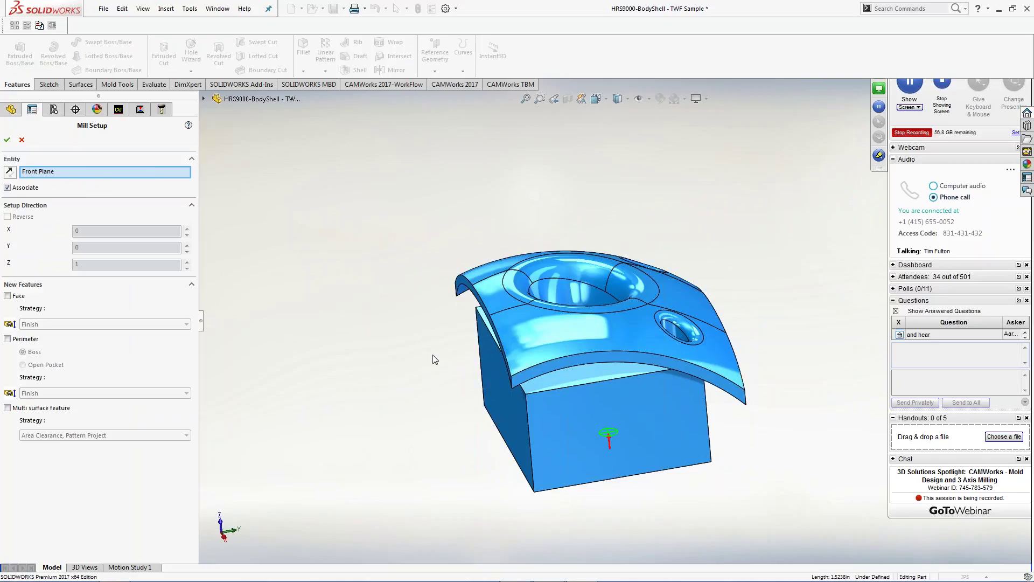
{"action": "middle_click_drag", "start_coordinate": [432, 357], "coordinate": [431, 272]}
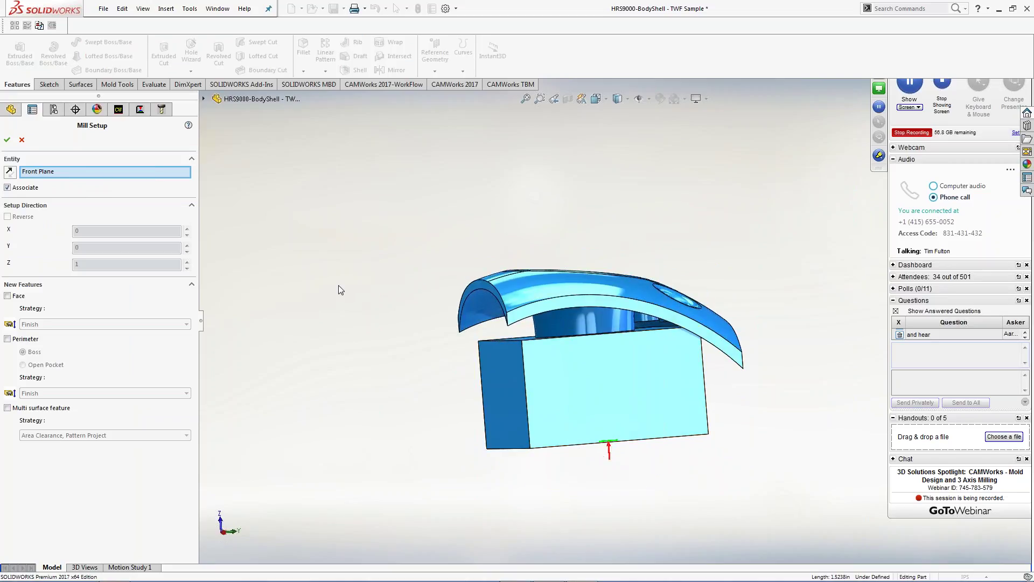
{"action": "left_click", "coordinate": [10, 172]}
{"action": "left_click", "coordinate": [7, 140]}
{"action": "middle_click_drag", "start_coordinate": [316, 169], "coordinate": [332, 259]}
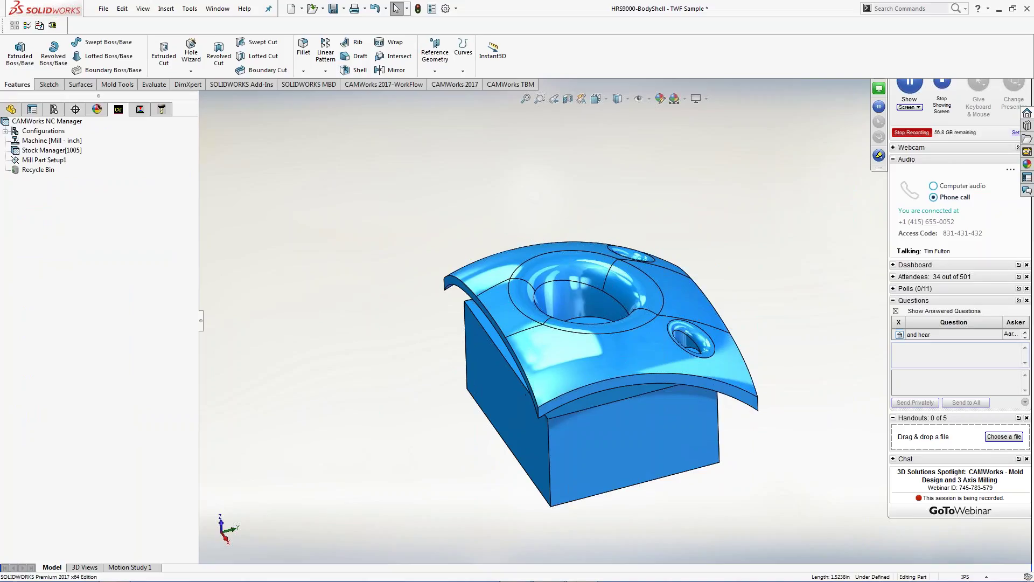
Step: Add an All Displayed multi surface feature with the Area Clearance, Pattern Project strategy, copy the CAMWorks configuration for Front Mount, and skip the data rebuild
{"action": "right_click", "coordinate": [55, 164]}
{"action": "left_click", "coordinate": [92, 250]}
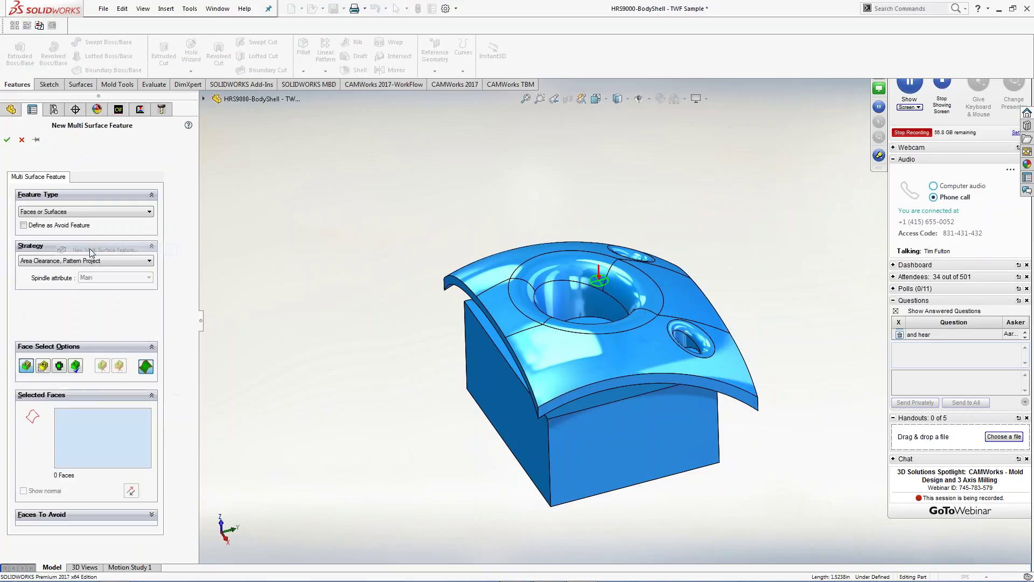
{"action": "left_click", "coordinate": [112, 211]}
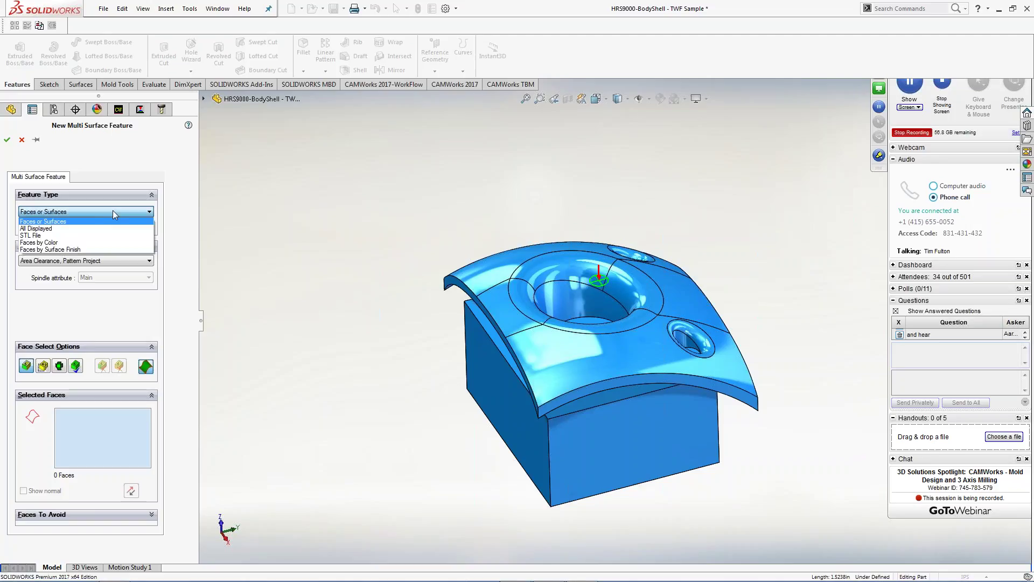
{"action": "left_click", "coordinate": [60, 231]}
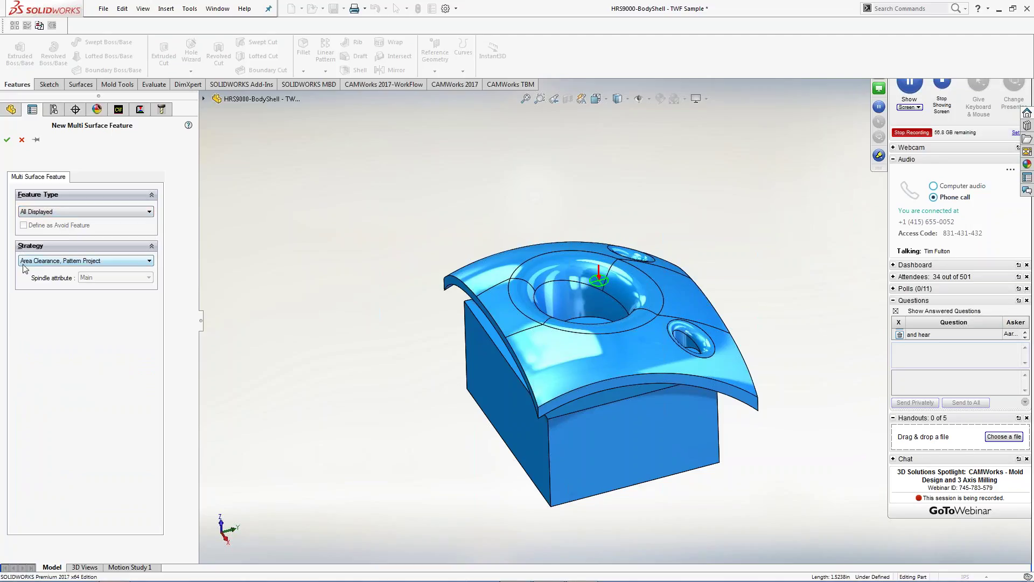
{"action": "left_click", "coordinate": [7, 140]}
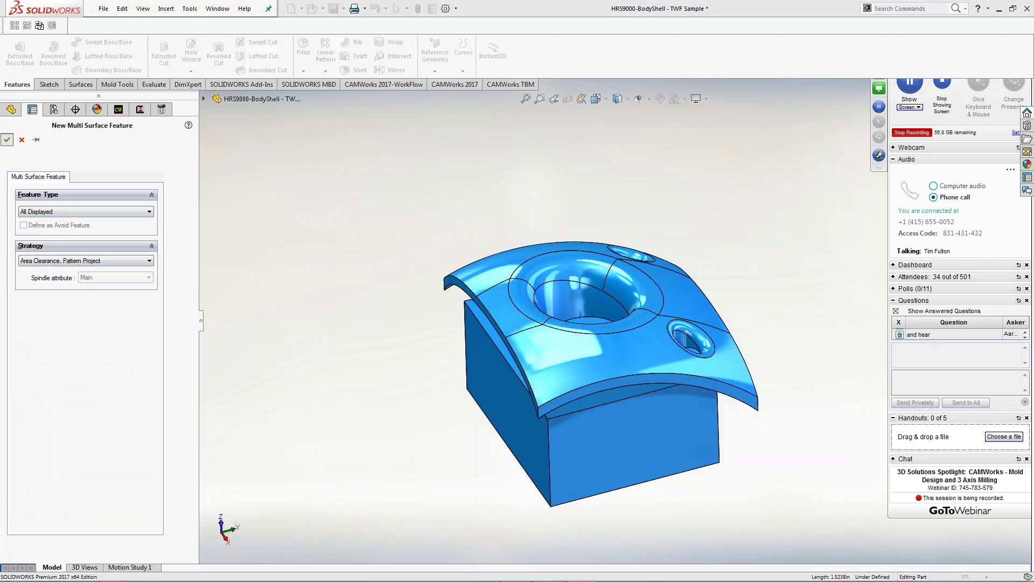
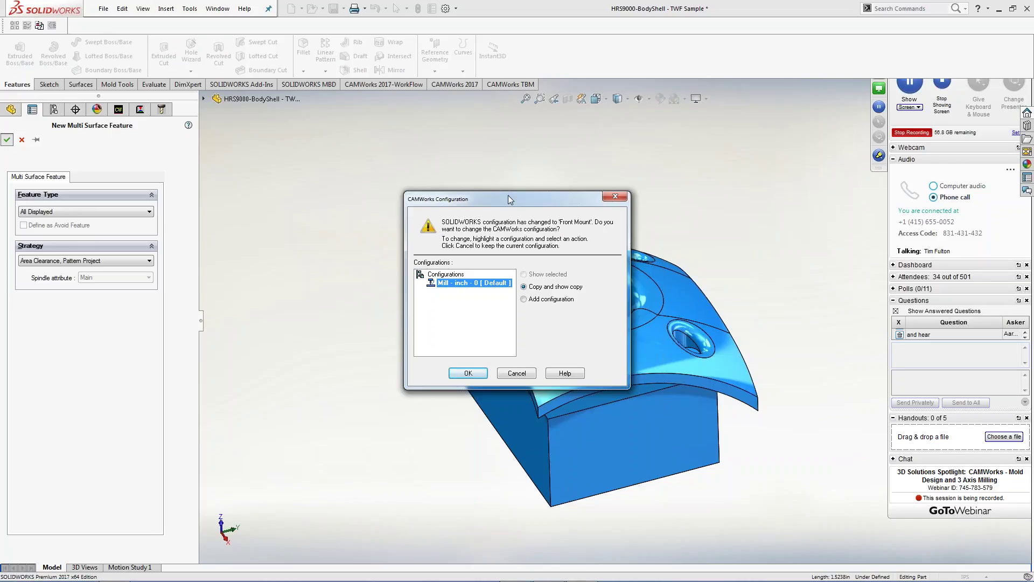
{"action": "left_click", "coordinate": [467, 375]}
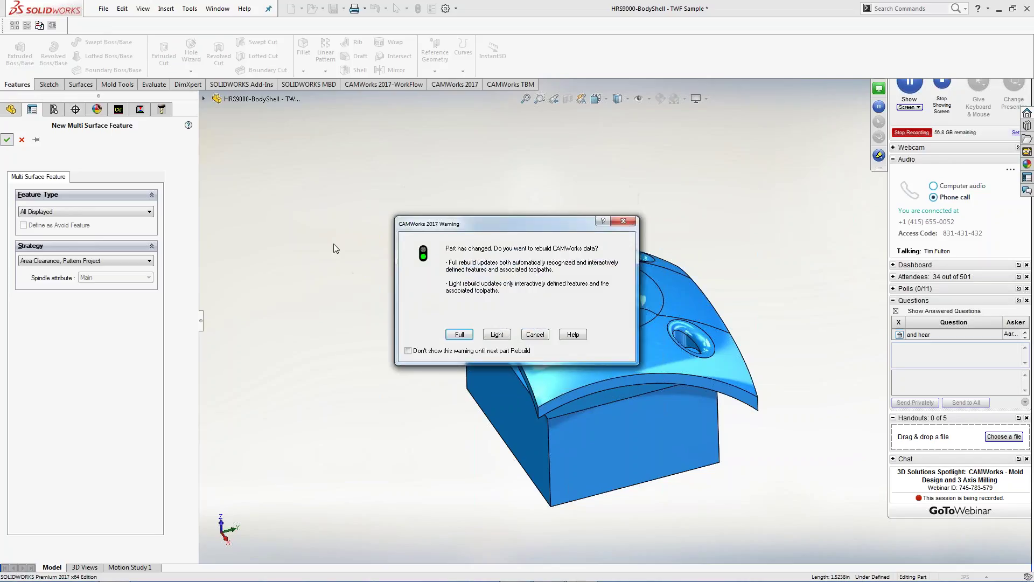
{"action": "left_click", "coordinate": [535, 334]}
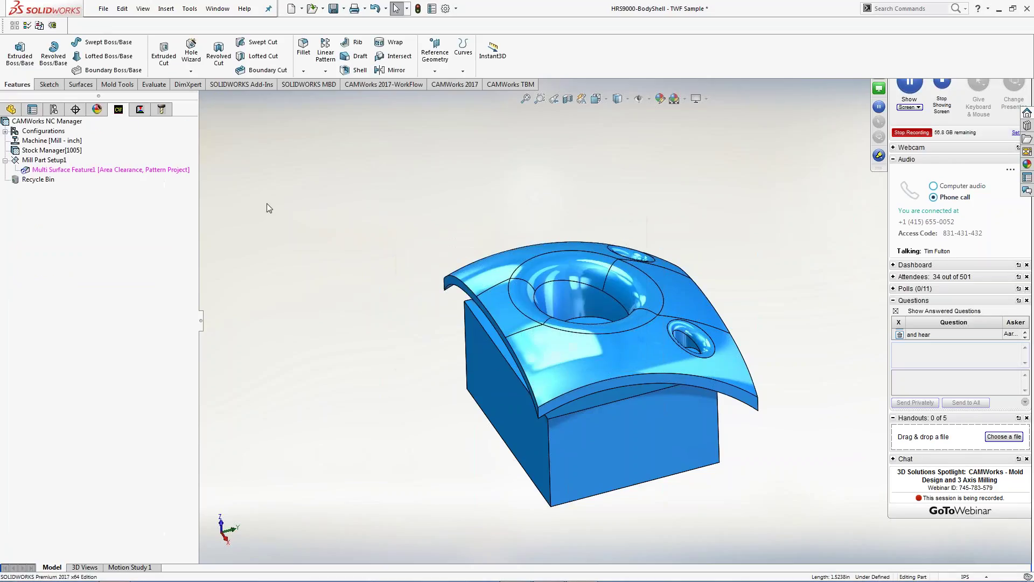
Step: Generate the operation plan for the multi surface feature and the toolpath for its Pattern Project operation
{"action": "right_click", "coordinate": [115, 174]}
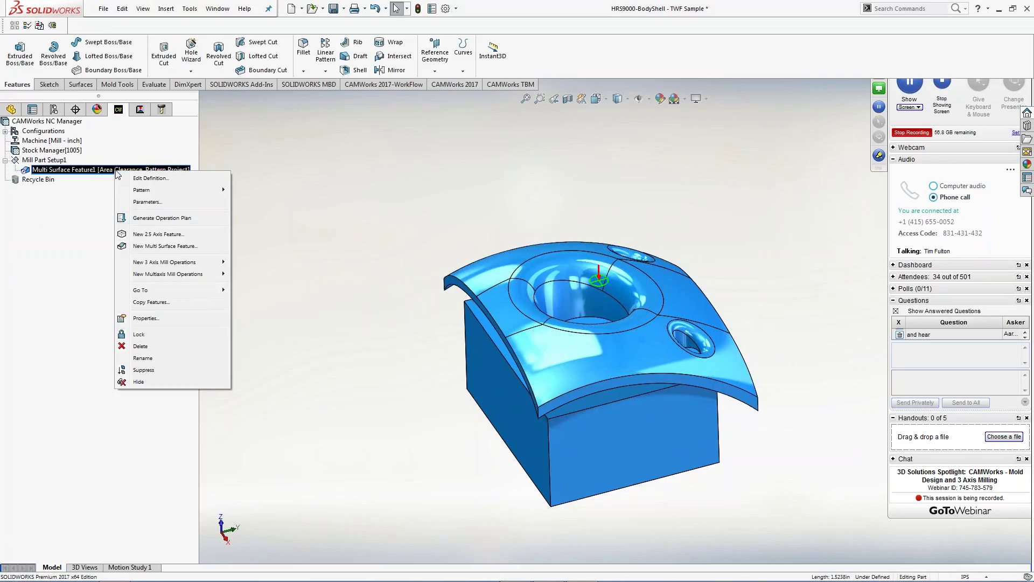
{"action": "left_click", "coordinate": [223, 214]}
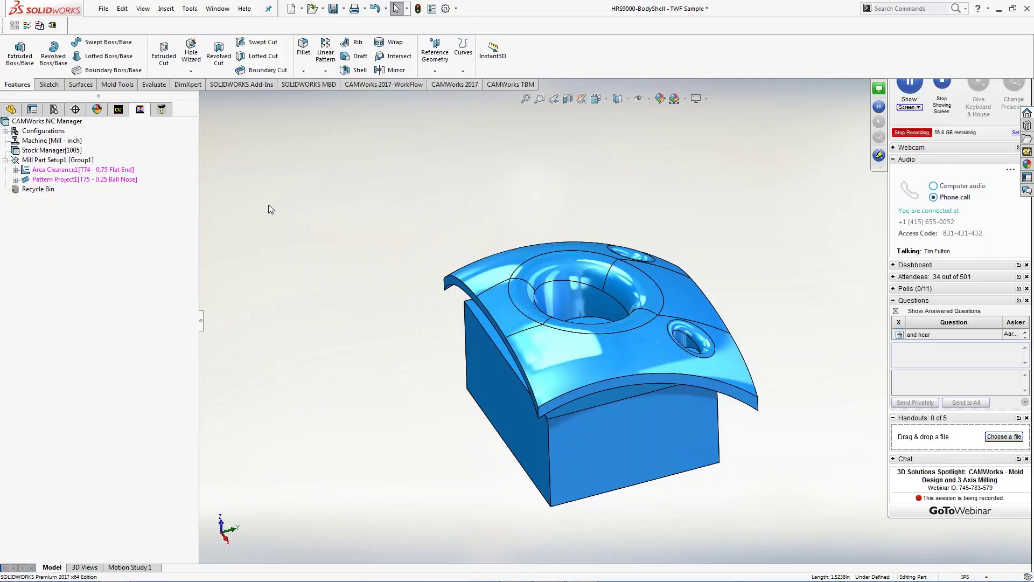
{"action": "left_click", "coordinate": [77, 180]}
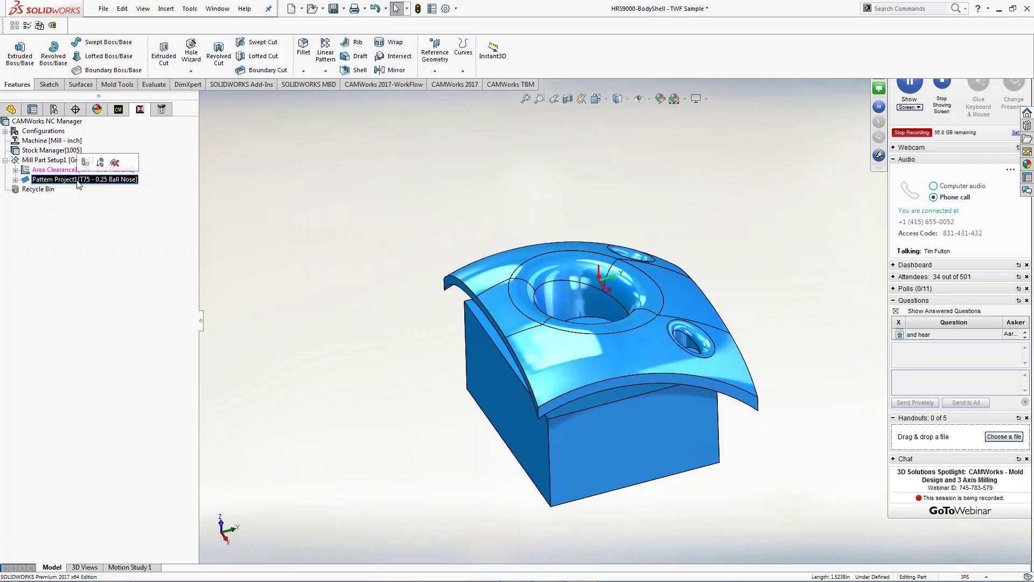
{"action": "right_click", "coordinate": [78, 181]}
{"action": "left_click", "coordinate": [117, 204]}
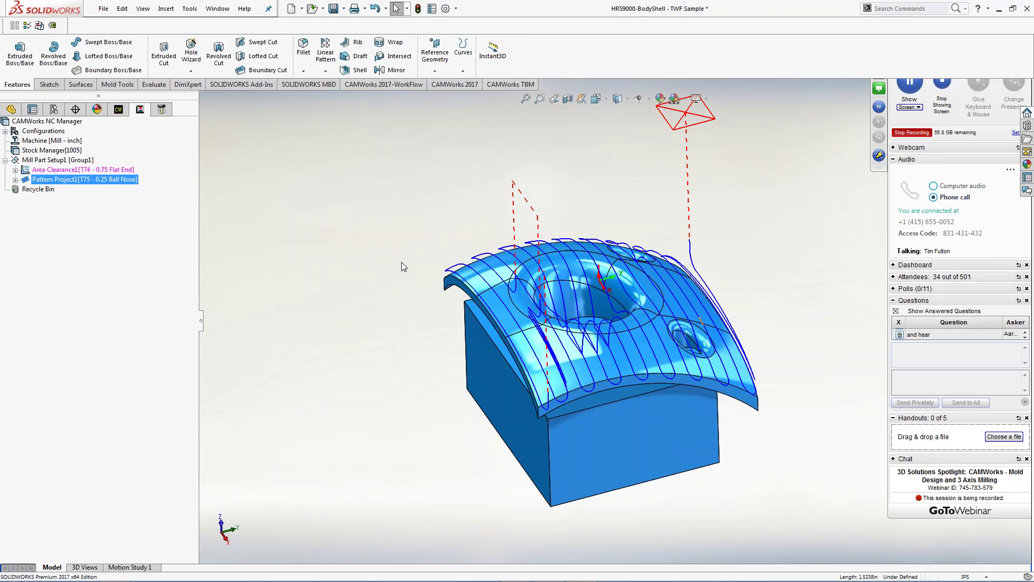
{"action": "middle_click_drag", "start_coordinate": [401, 262], "coordinate": [401, 322]}
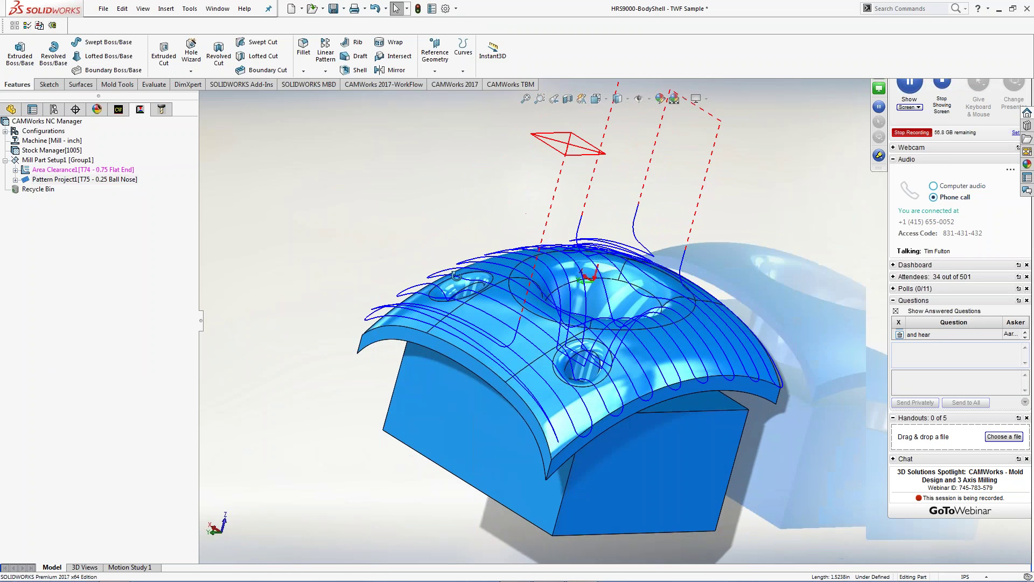
{"action": "middle_click_drag", "start_coordinate": [456, 276], "coordinate": [453, 226]}
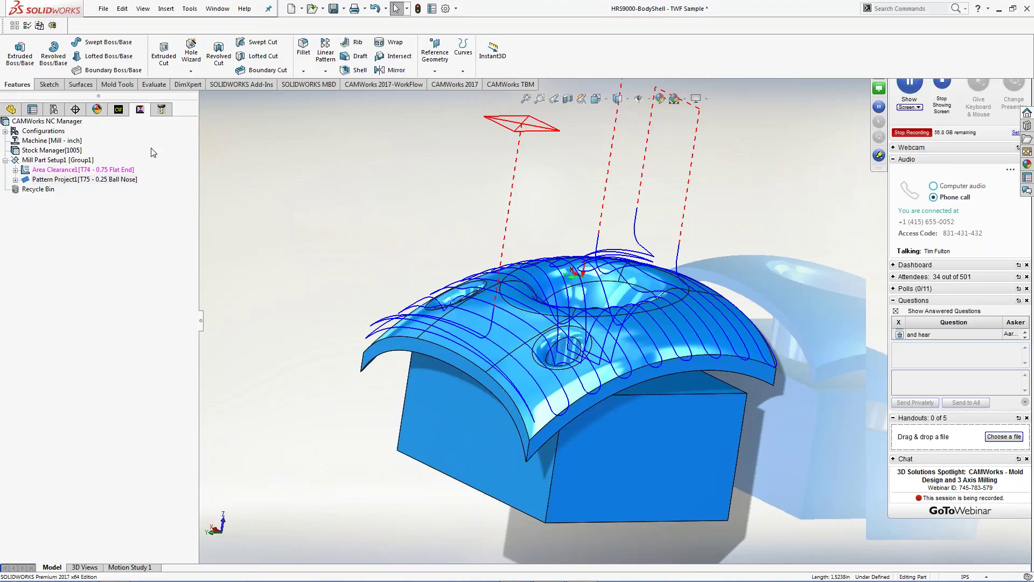
Step: Duplicate the Pattern Project operation in the mill part setup and place the copy after the original
{"action": "left_click", "coordinate": [118, 109]}
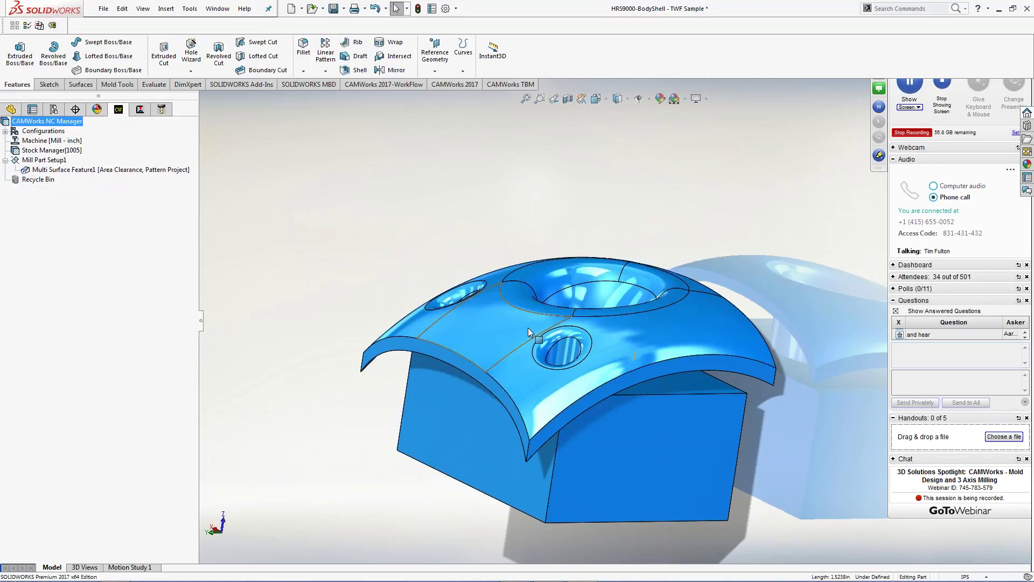
{"action": "left_click", "coordinate": [139, 109]}
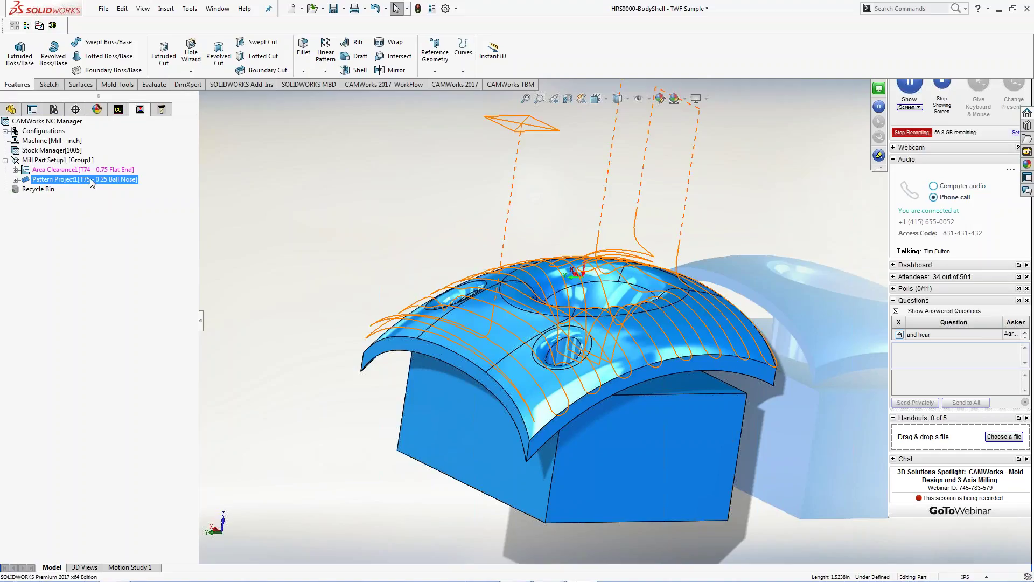
{"action": "left_click_drag", "start_coordinate": [89, 179], "coordinate": [84, 175], "text": "ctrl"}
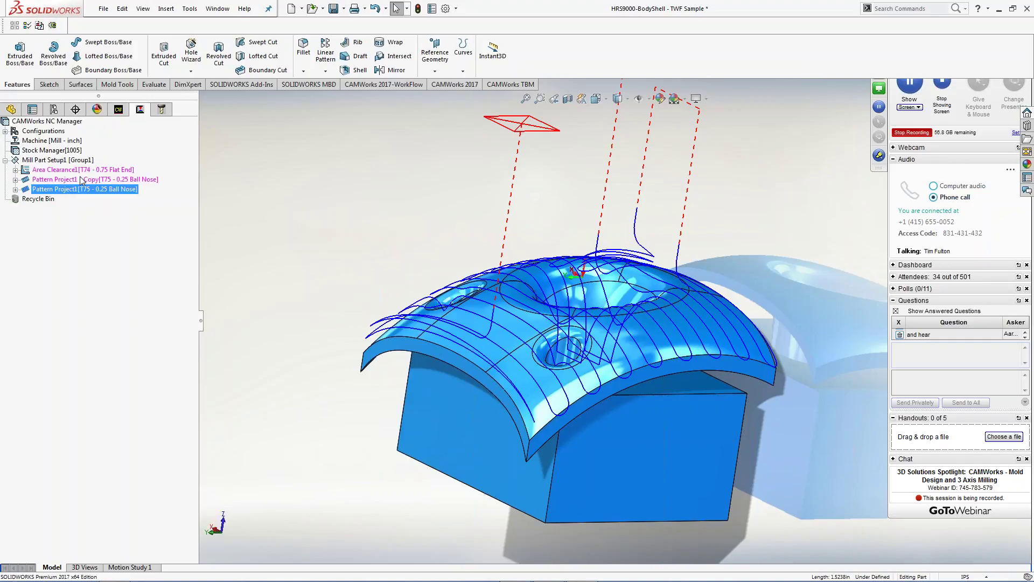
{"action": "left_click", "coordinate": [80, 179]}
{"action": "left_click", "coordinate": [81, 190]}
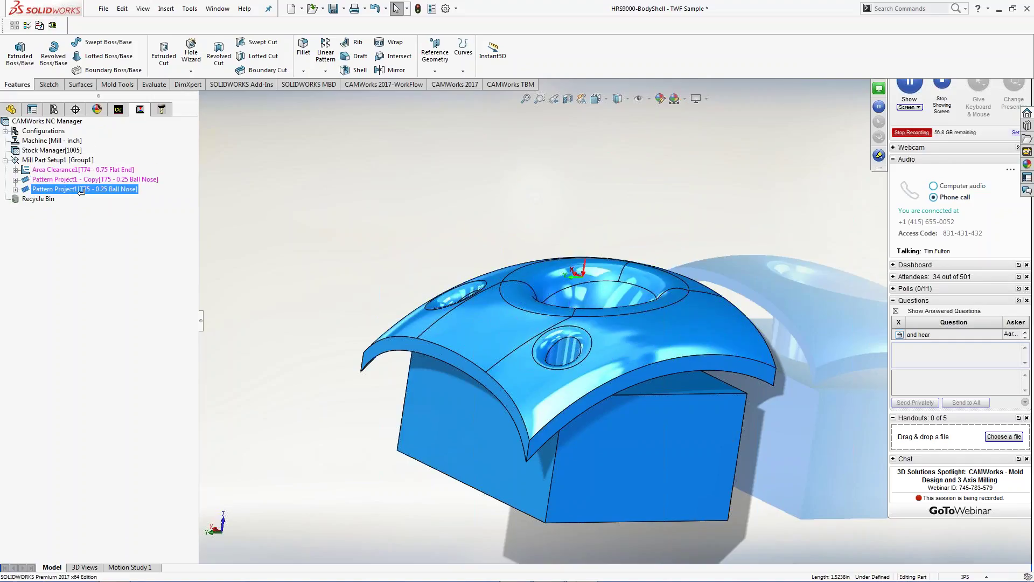
Step: Add the 1/8 CRB 4FL BM 1/4 LOC ball nose from the library to the tool crib and assign it to the copied Pattern Project operation
{"action": "double_click", "coordinate": [86, 189]}
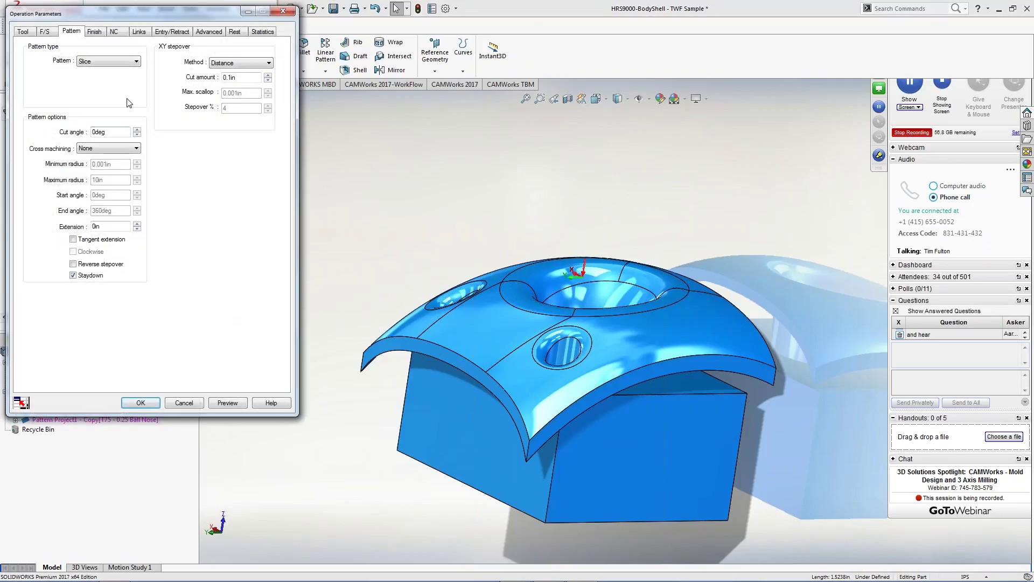
{"action": "left_click", "coordinate": [24, 33]}
{"action": "left_click", "coordinate": [99, 48]}
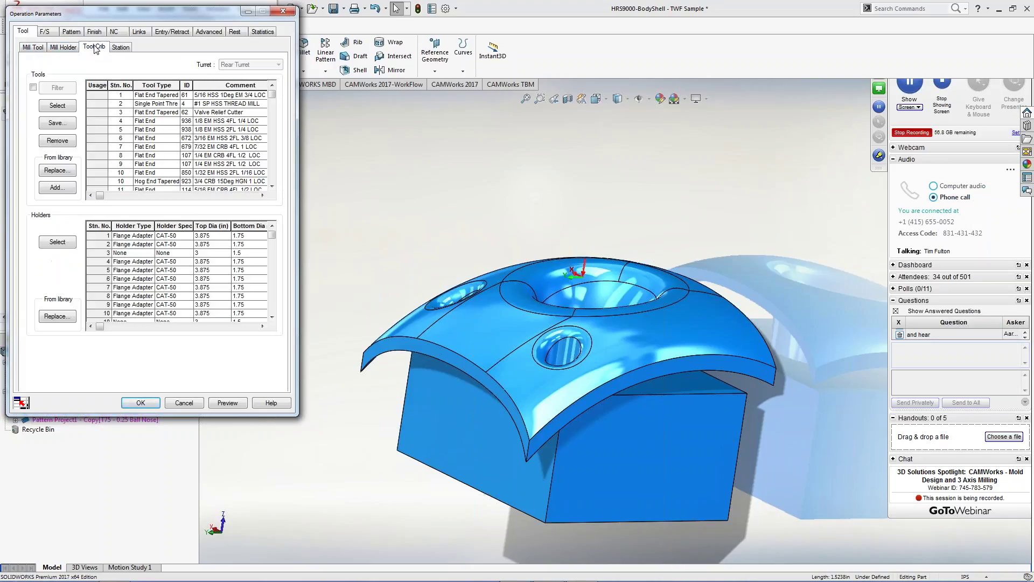
{"action": "left_click_drag", "start_coordinate": [271, 93], "coordinate": [272, 185]}
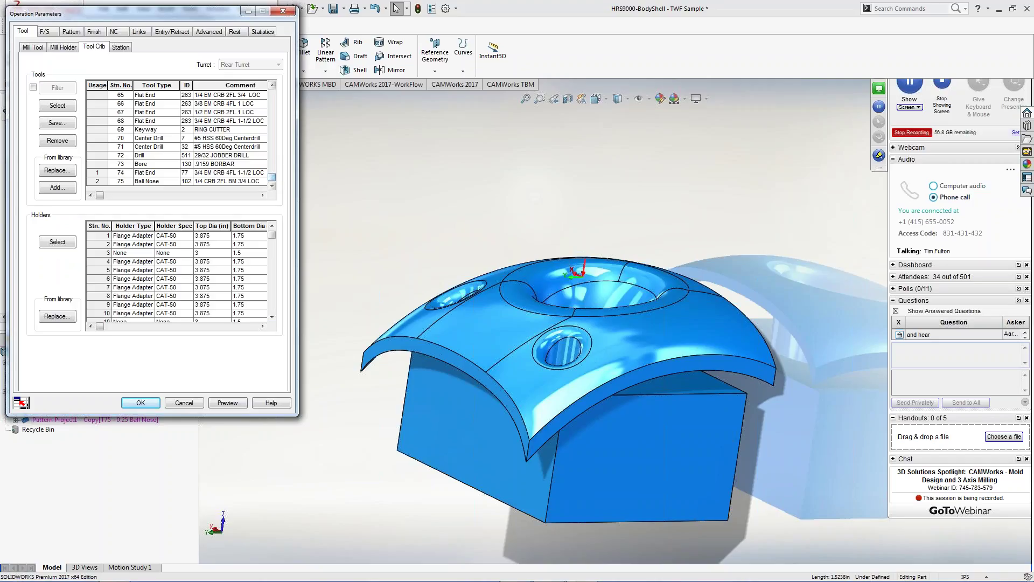
{"action": "left_click", "coordinate": [58, 188]}
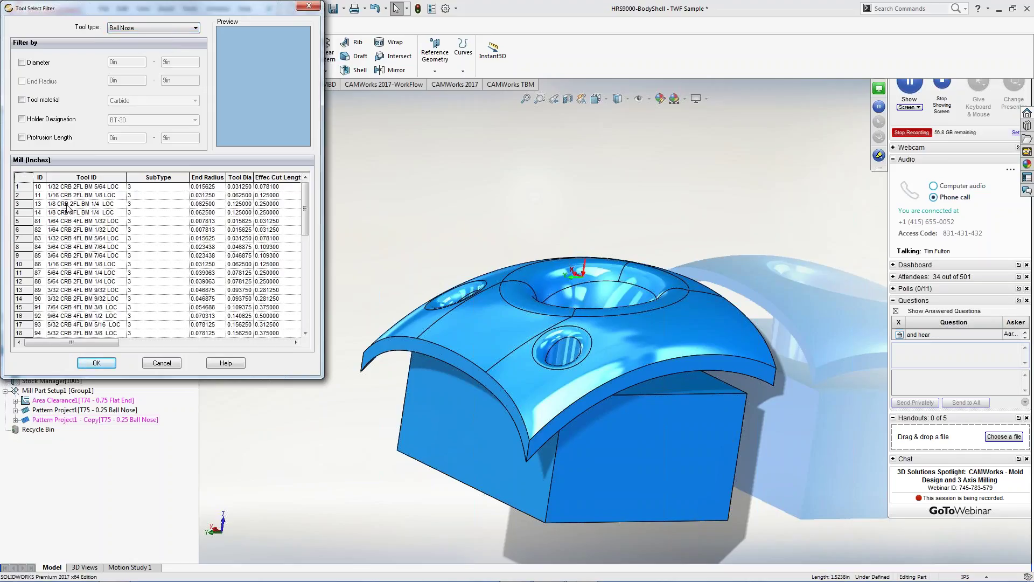
{"action": "left_click", "coordinate": [95, 213]}
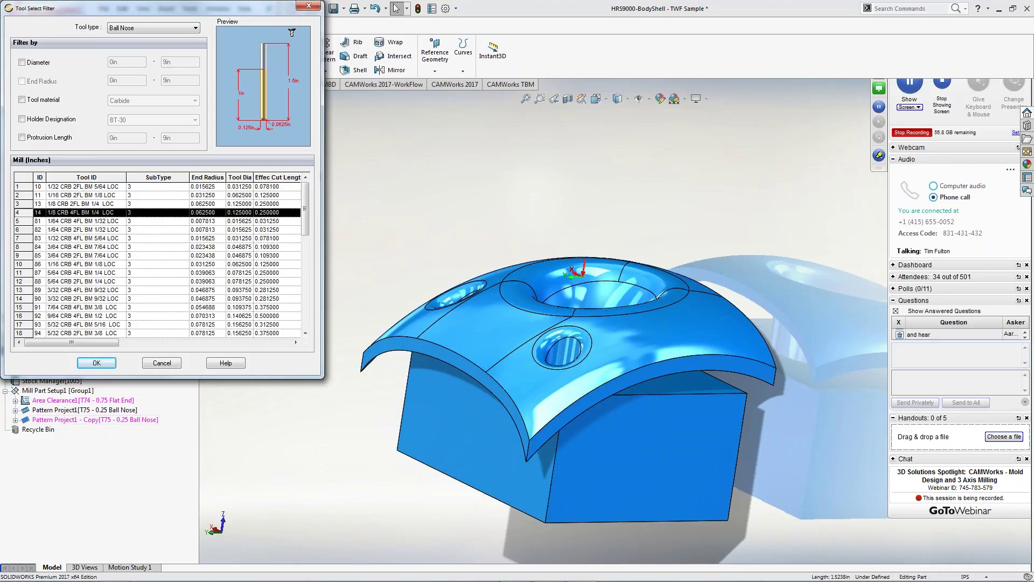
{"action": "left_click", "coordinate": [96, 363]}
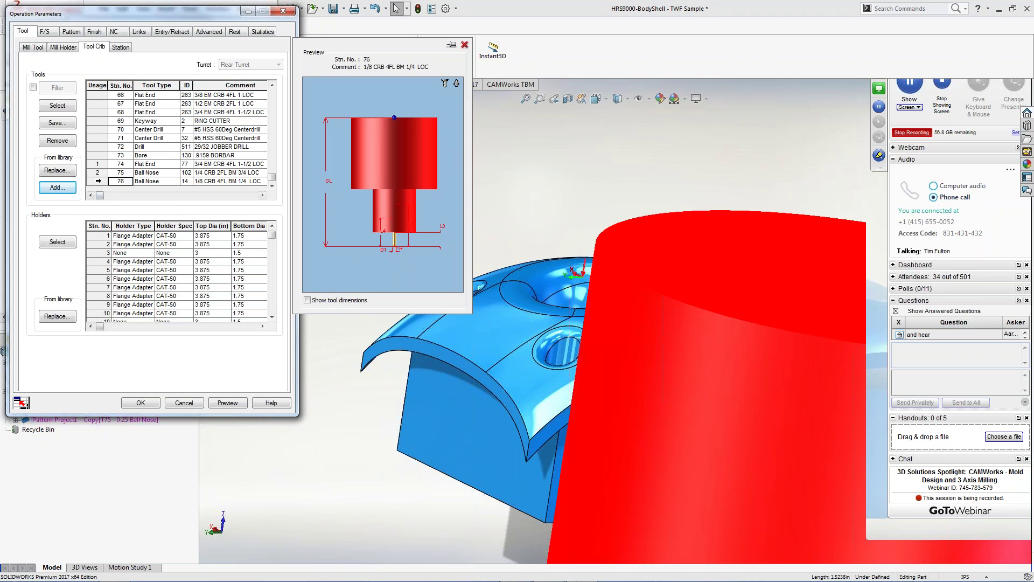
{"action": "middle_click_drag", "start_coordinate": [489, 319], "coordinate": [449, 371]}
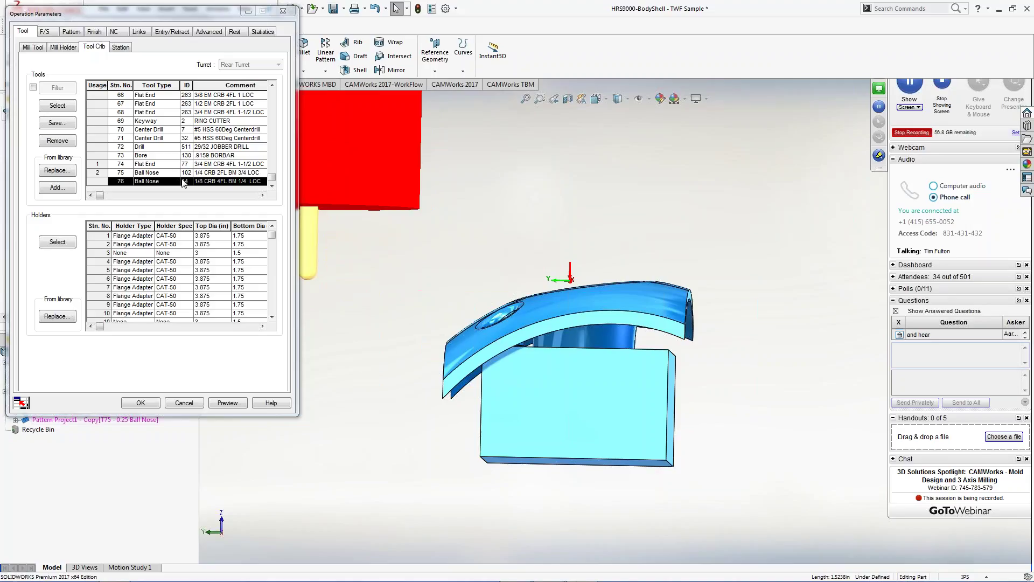
{"action": "left_click", "coordinate": [58, 106]}
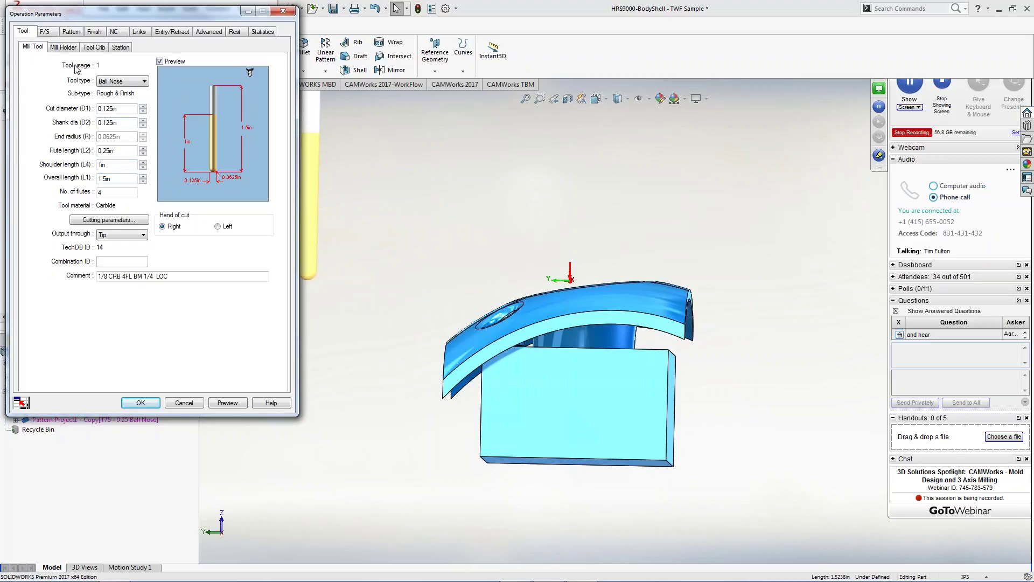
Step: Raise the mill holder's protrusion to 1 in and check the tool against the shell
{"action": "left_click", "coordinate": [63, 47]}
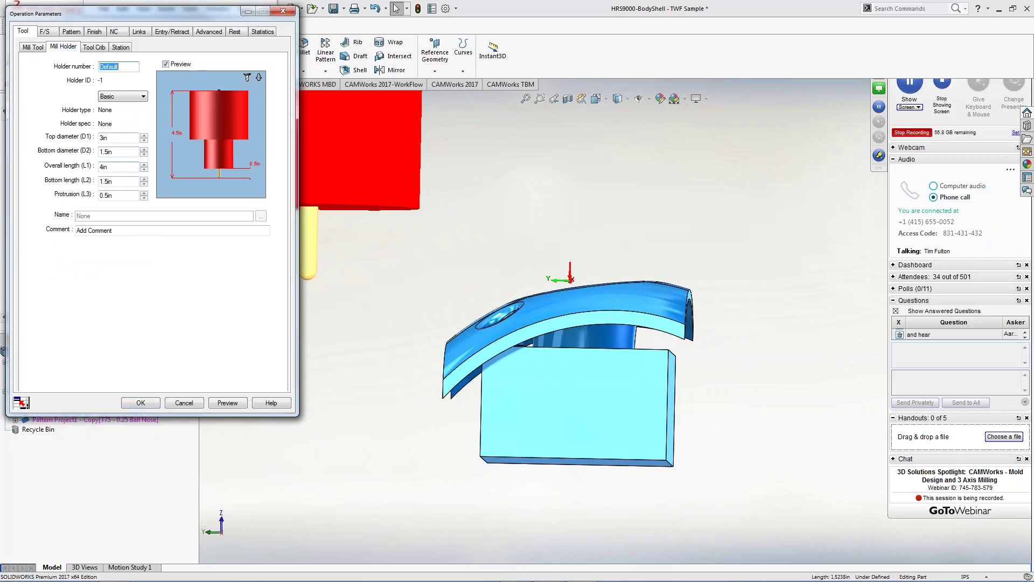
{"action": "left_click", "coordinate": [143, 192]}
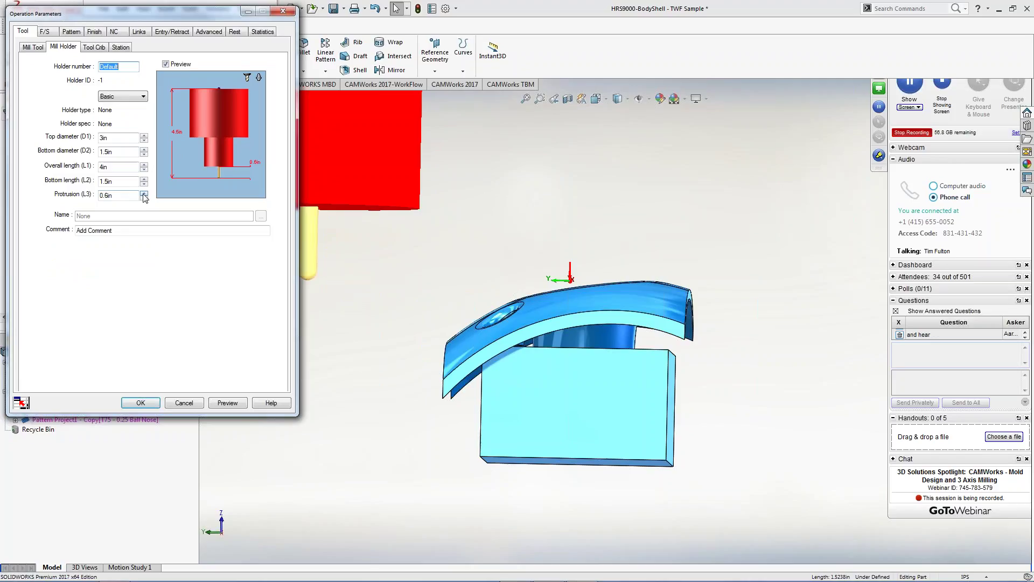
{"action": "left_click", "coordinate": [144, 192]}
{"action": "left_click", "coordinate": [144, 193]}
{"action": "left_click", "coordinate": [144, 193]}
{"action": "left_click", "coordinate": [143, 193]}
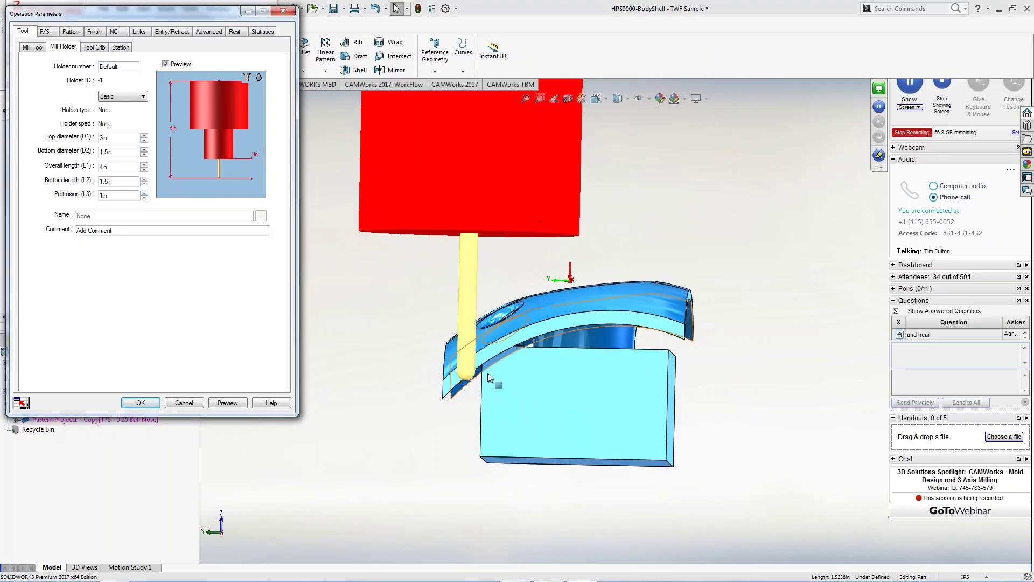
Step: Set the mill holder's protrusion to 0.75 in and check the tool against the shell
{"action": "double_click", "coordinate": [113, 198]}
{"action": "key", "text": "BackSpace"}
{"action": "type", "text": "."}
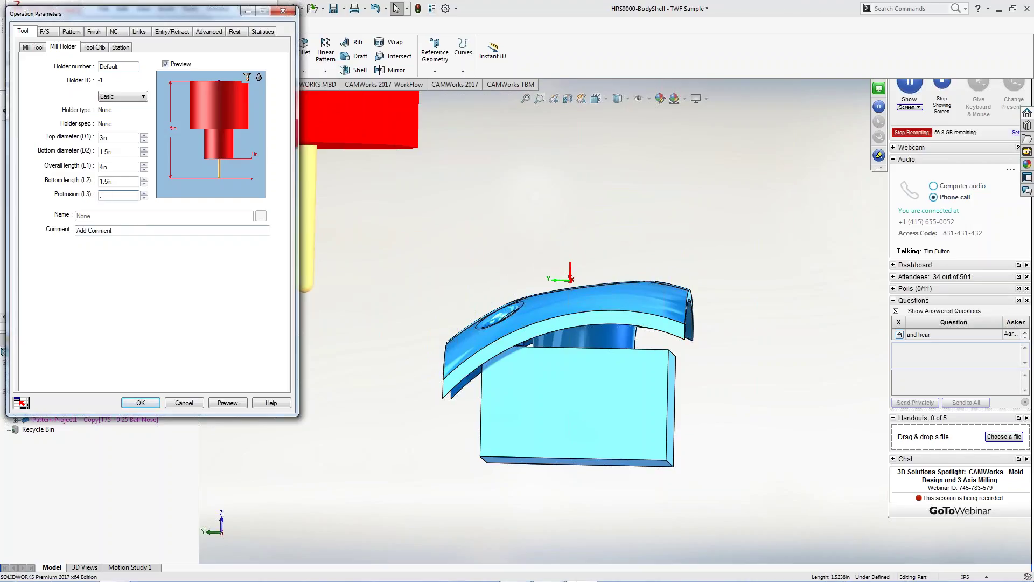
{"action": "type", "text": "75"}
{"action": "key", "text": "Tab"}
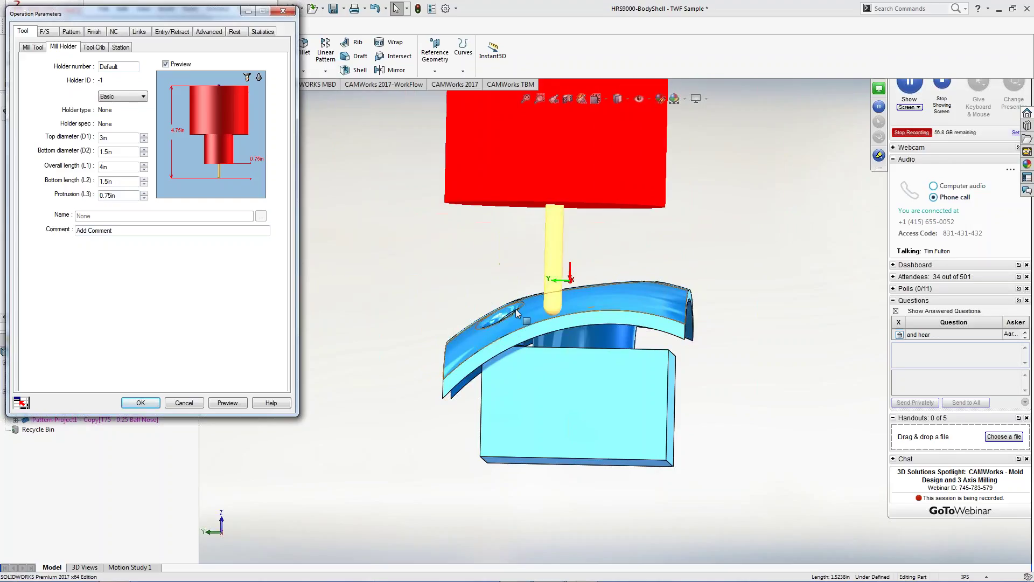
Step: Set the slice pattern's XY stepover cut amount to 0.01 in, then preview and inspect the toolpath on the shell
{"action": "left_click", "coordinate": [72, 32]}
{"action": "key", "text": "ctrl+7"}
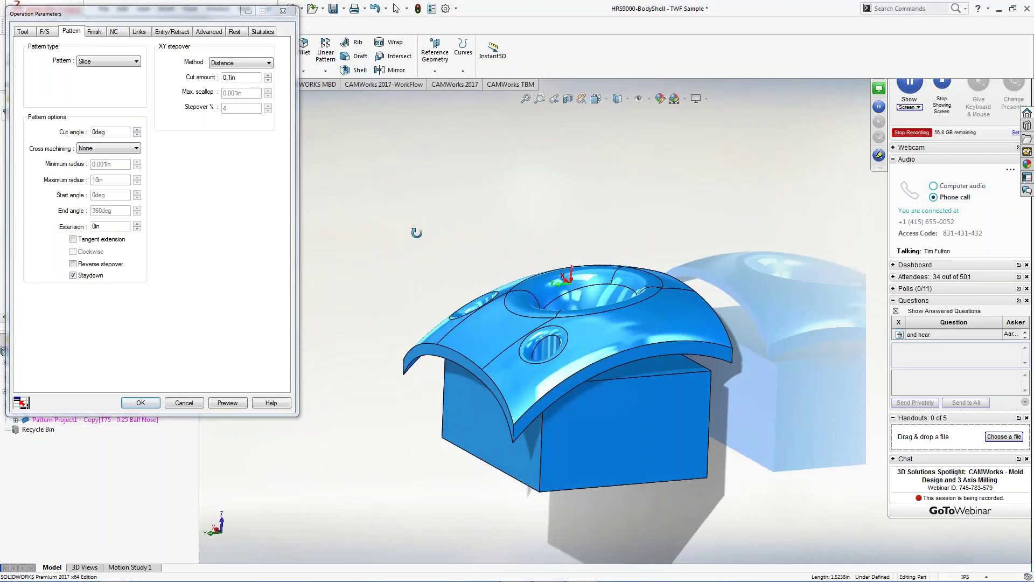
{"action": "double_click", "coordinate": [237, 78]}
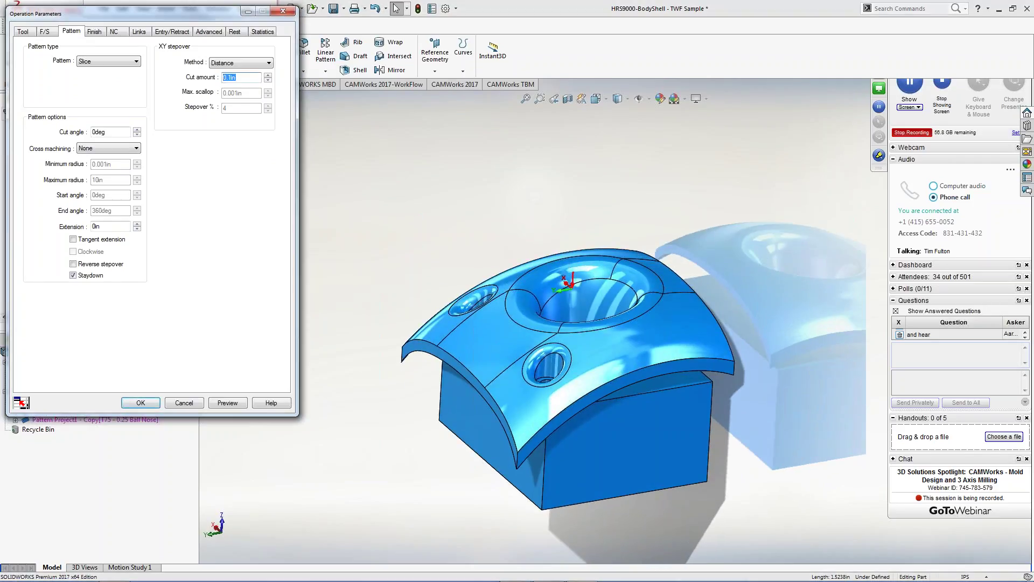
{"action": "type", "text": ".01"}
{"action": "left_click", "coordinate": [227, 402]}
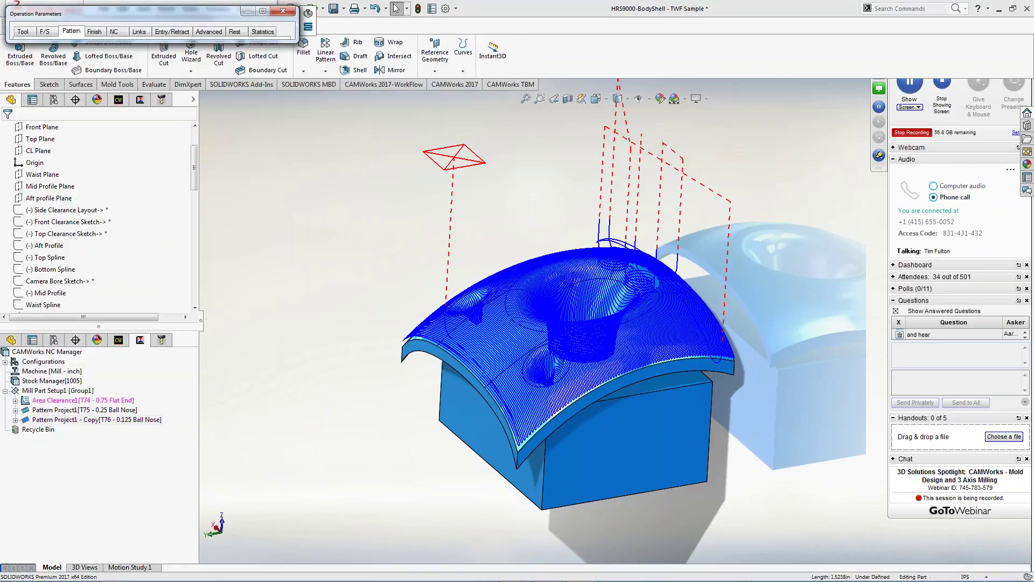
{"action": "middle_click_drag", "start_coordinate": [538, 315], "coordinate": [537, 331]}
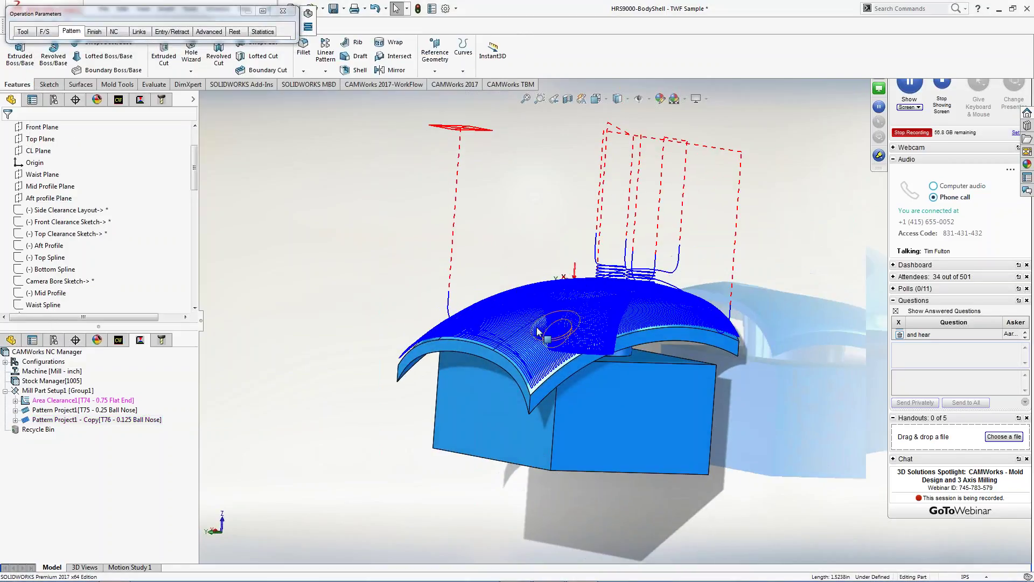
{"action": "scroll", "coordinate": [537, 331], "scroll_direction": "down", "scroll_amount": 3}
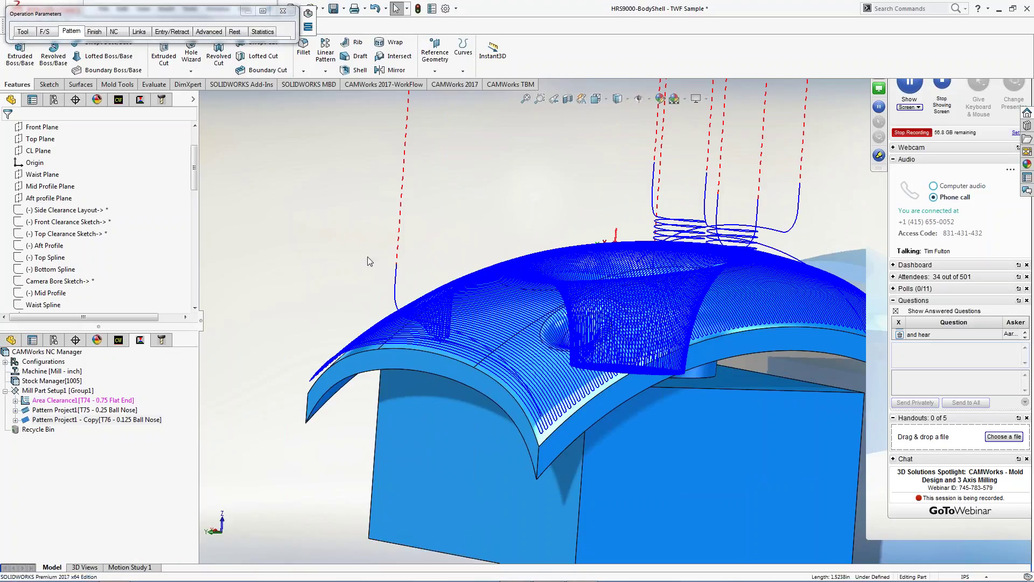
{"action": "scroll", "coordinate": [620, 323], "scroll_direction": "up", "scroll_amount": 5}
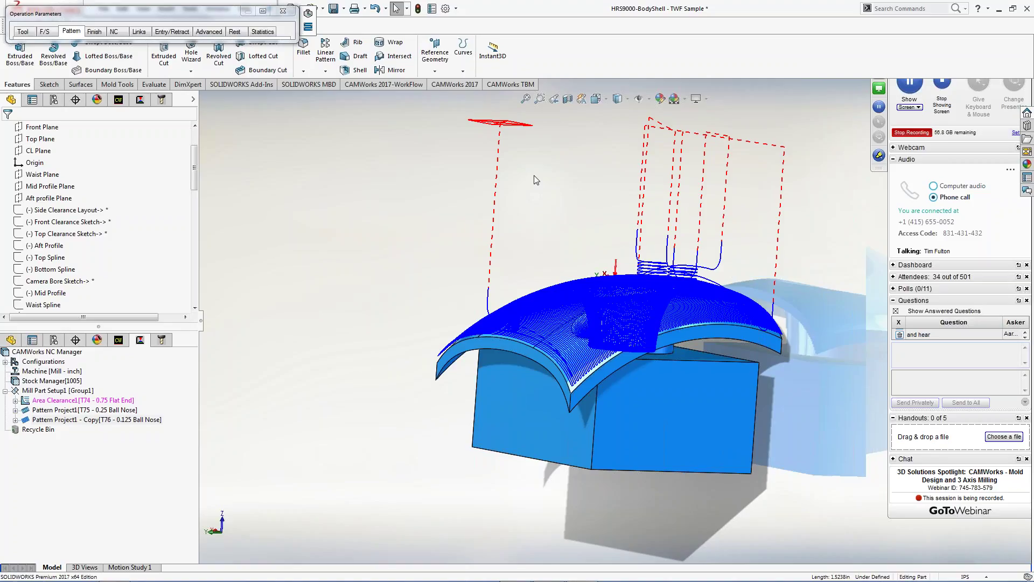
{"action": "middle_click_drag", "start_coordinate": [558, 227], "coordinate": [533, 251]}
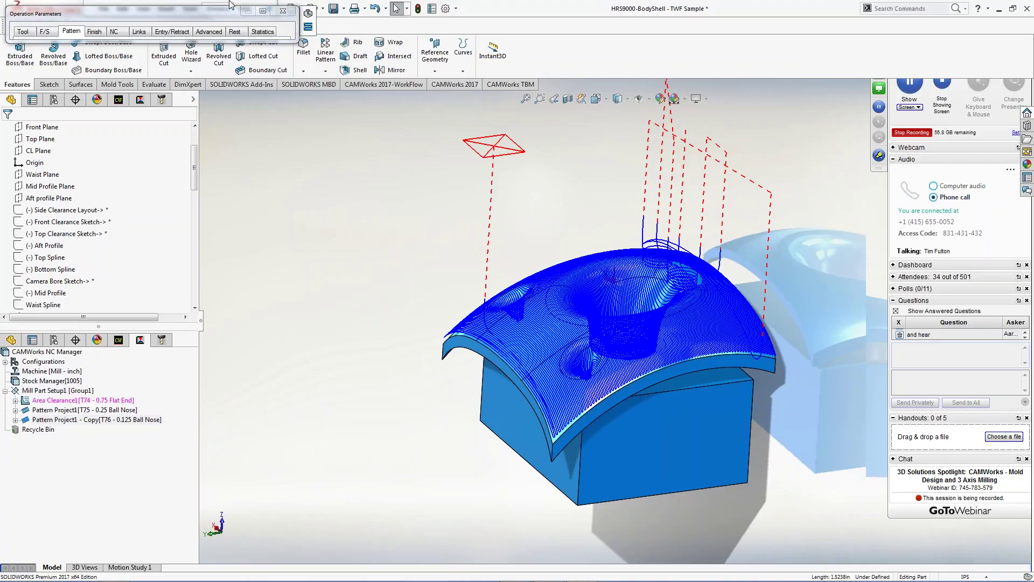
{"action": "left_click", "coordinate": [263, 12]}
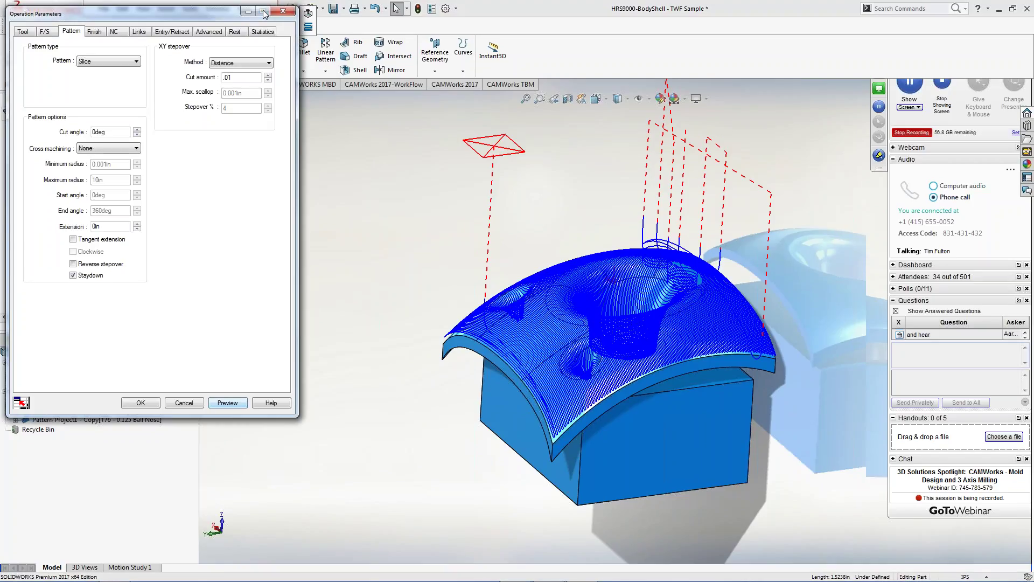
Step: Set the XY and Z surface finish allowances to 0.005 in, review the tool's cut diameter, and accept the operation parameters
{"action": "left_click", "coordinate": [94, 32]}
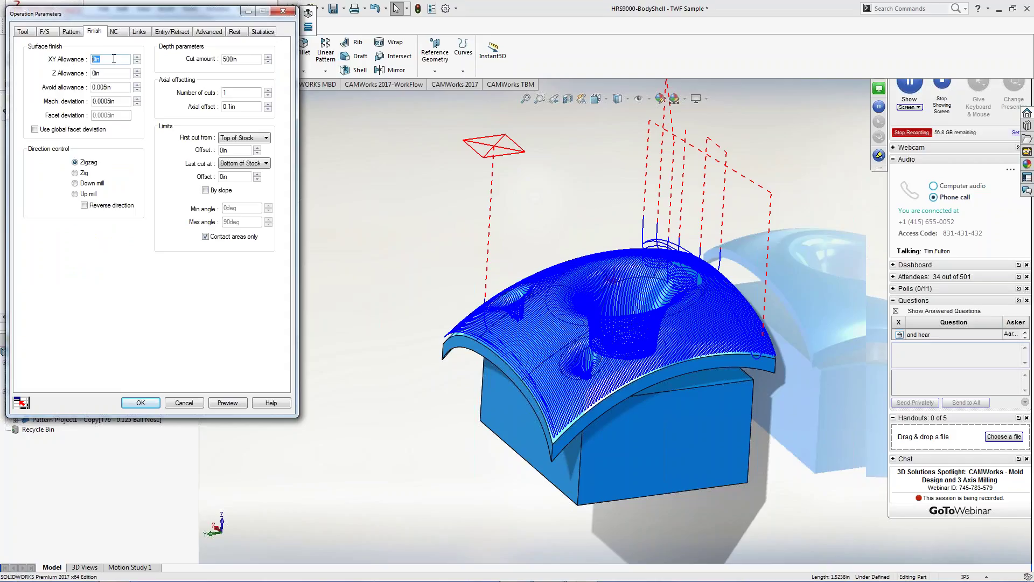
{"action": "type", "text": ".005"}
{"action": "key", "text": "Tab"}
{"action": "type", "text": ".005"}
{"action": "left_click", "coordinate": [26, 33]}
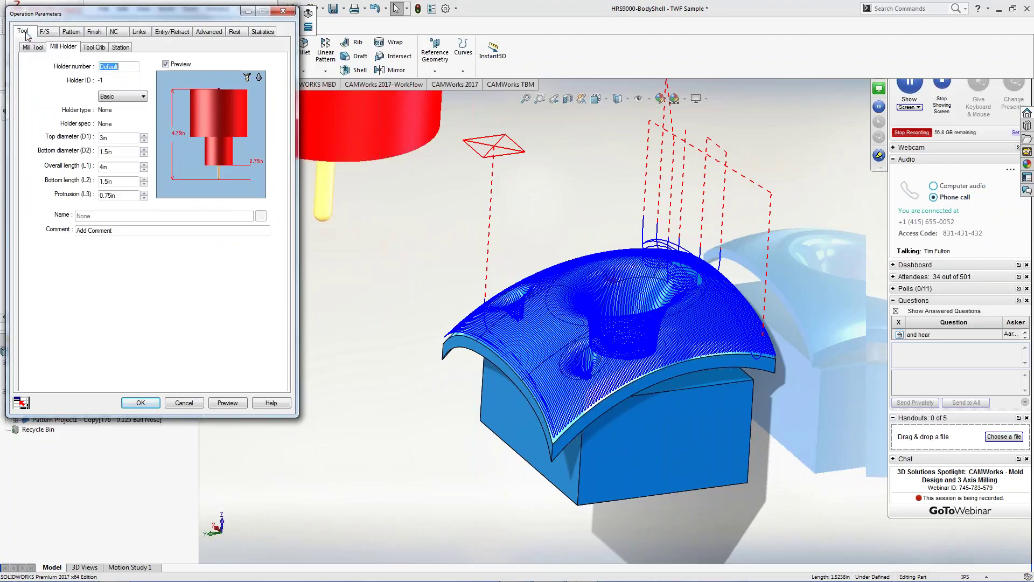
{"action": "left_click", "coordinate": [34, 48]}
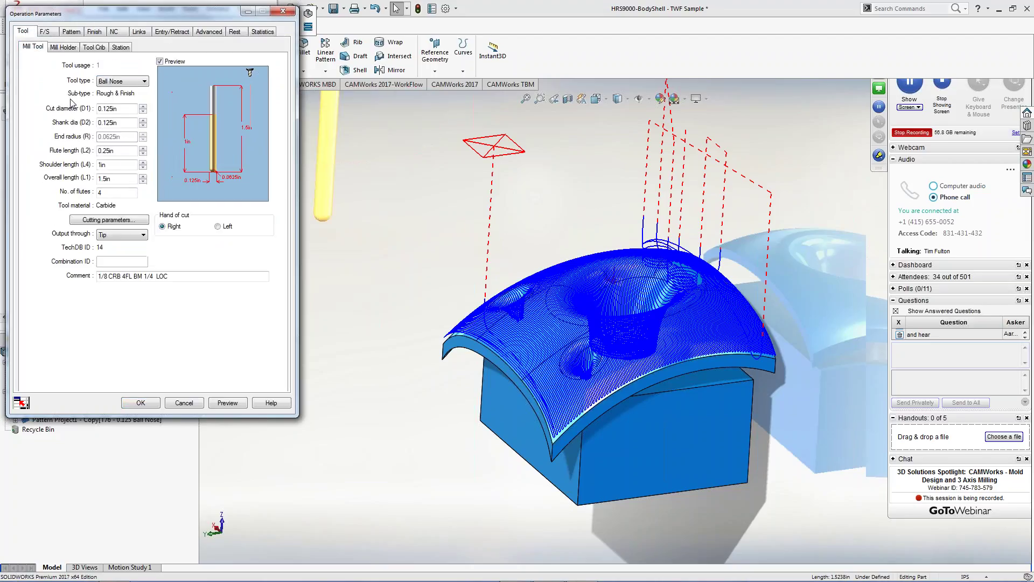
{"action": "left_click_drag", "start_coordinate": [127, 109], "coordinate": [60, 110]}
{"action": "left_click", "coordinate": [68, 33]}
{"action": "left_click", "coordinate": [94, 32]}
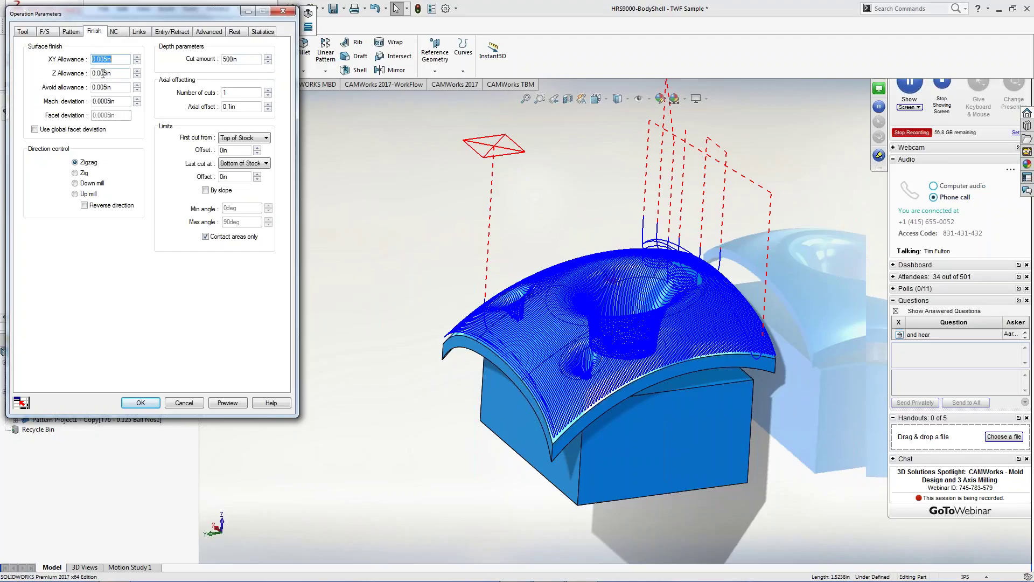
{"action": "left_click", "coordinate": [140, 403]}
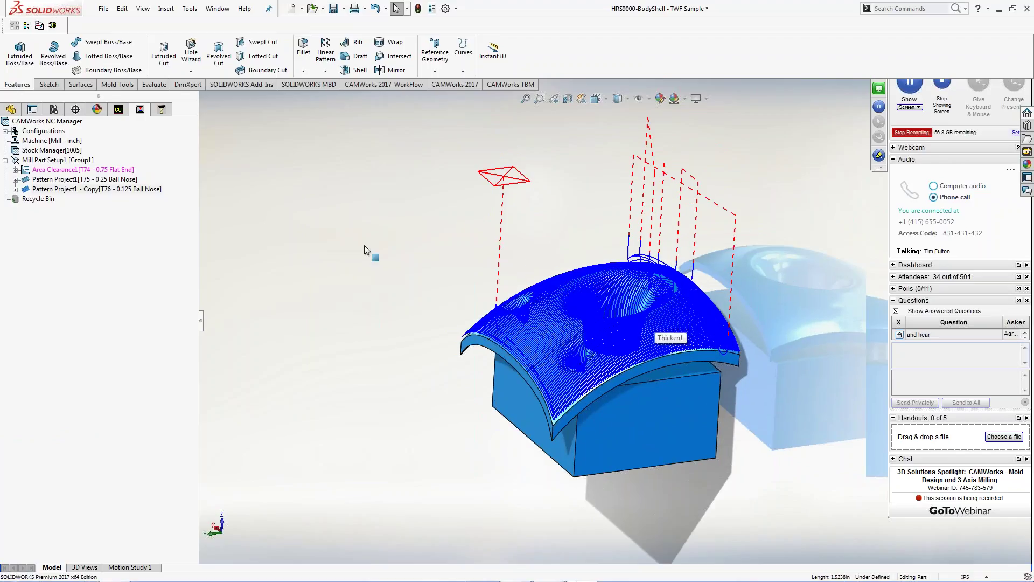
Step: Try placing the copied 0.125 ball nose operation before the 0.25 ball nose Pattern Project, and restore the original order
{"action": "left_click", "coordinate": [53, 182]}
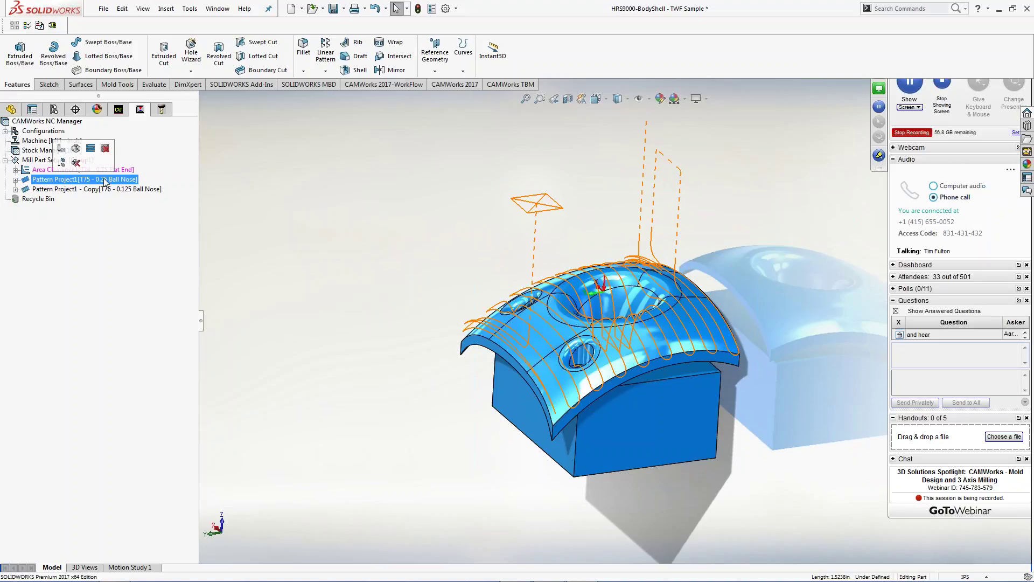
{"action": "left_click", "coordinate": [233, 185]}
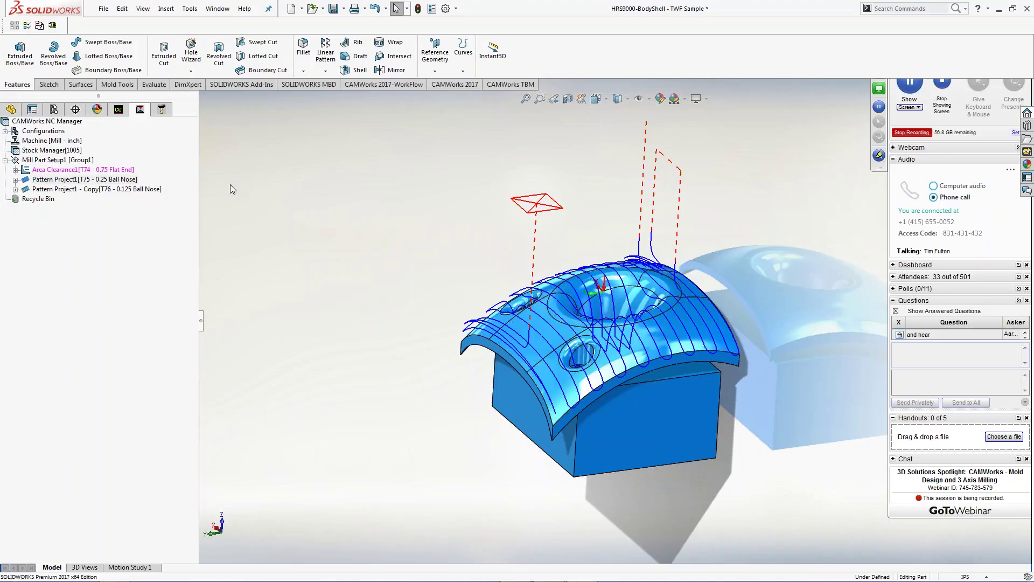
{"action": "mouse_move", "coordinate": [161, 189]}
{"action": "left_mouse_down"}
{"action": "mouse_move", "coordinate": [161, 172]}
{"action": "mouse_move", "coordinate": [160, 180]}
{"action": "left_mouse_up"}
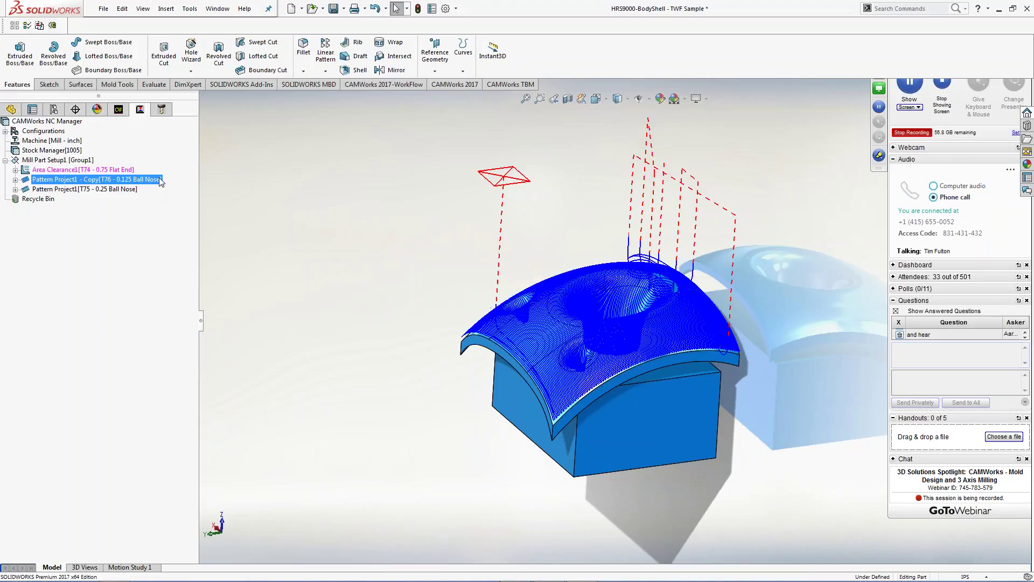
{"action": "left_click", "coordinate": [30, 170]}
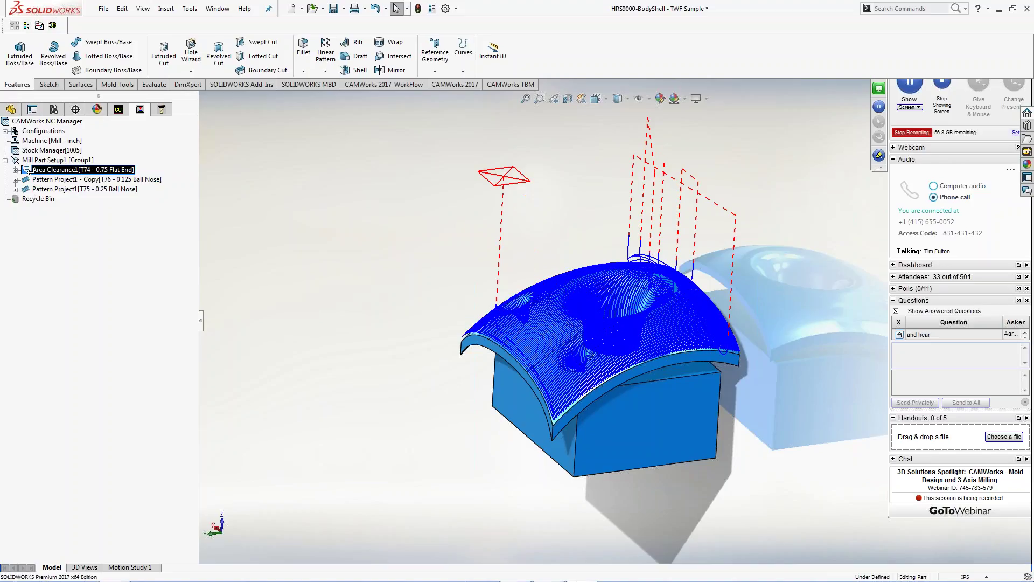
{"action": "left_click_drag", "start_coordinate": [29, 170], "coordinate": [31, 171]}
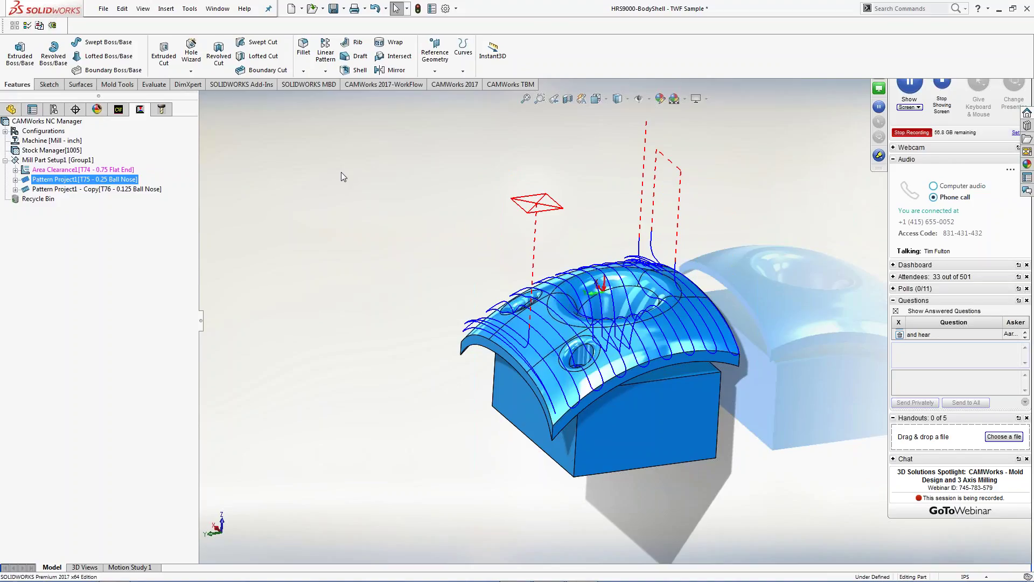
Step: Switch to the MOLD-HRS9000-BodyShell part and move the Pattern Project2 operation ahead of Pattern Project1
{"action": "left_click", "coordinate": [216, 9]}
{"action": "left_click", "coordinate": [236, 122]}
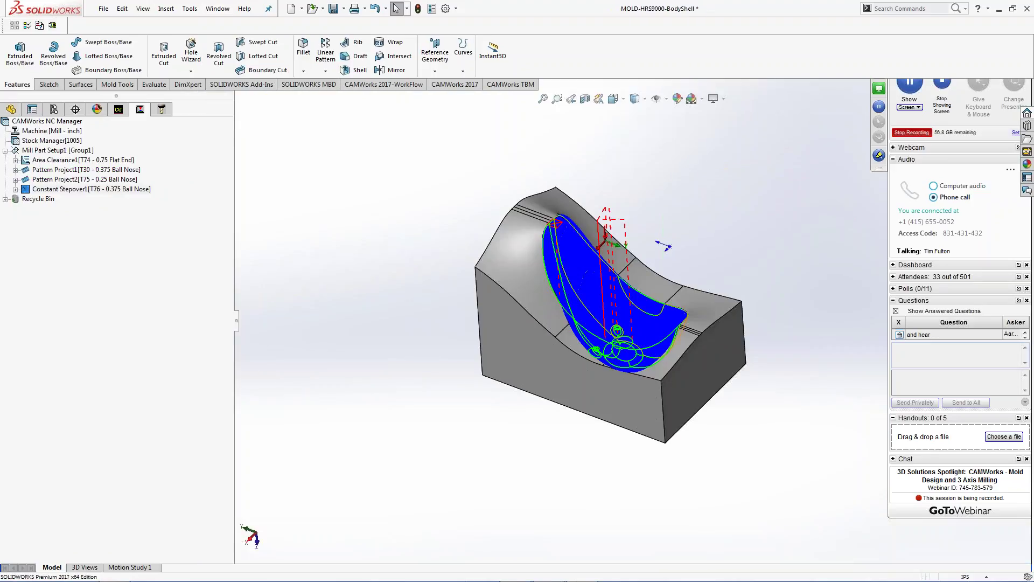
{"action": "middle_click_drag", "start_coordinate": [567, 280], "coordinate": [624, 292]}
{"action": "scroll", "coordinate": [625, 294], "scroll_direction": "down", "scroll_amount": 5}
{"action": "mouse_move", "coordinate": [134, 191]}
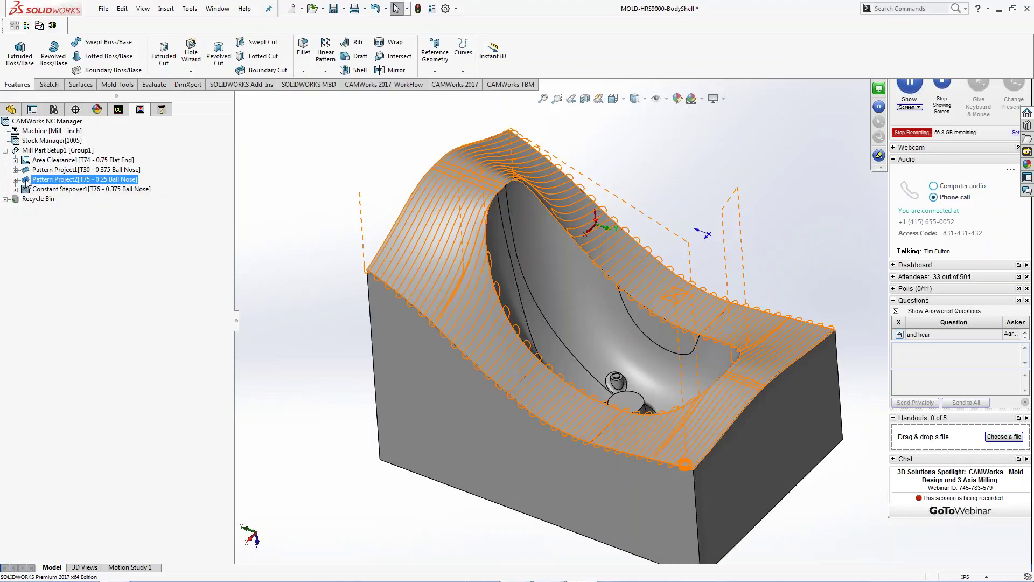
{"action": "left_click", "coordinate": [59, 169]}
{"action": "left_click_drag", "start_coordinate": [60, 170], "coordinate": [59, 161]}
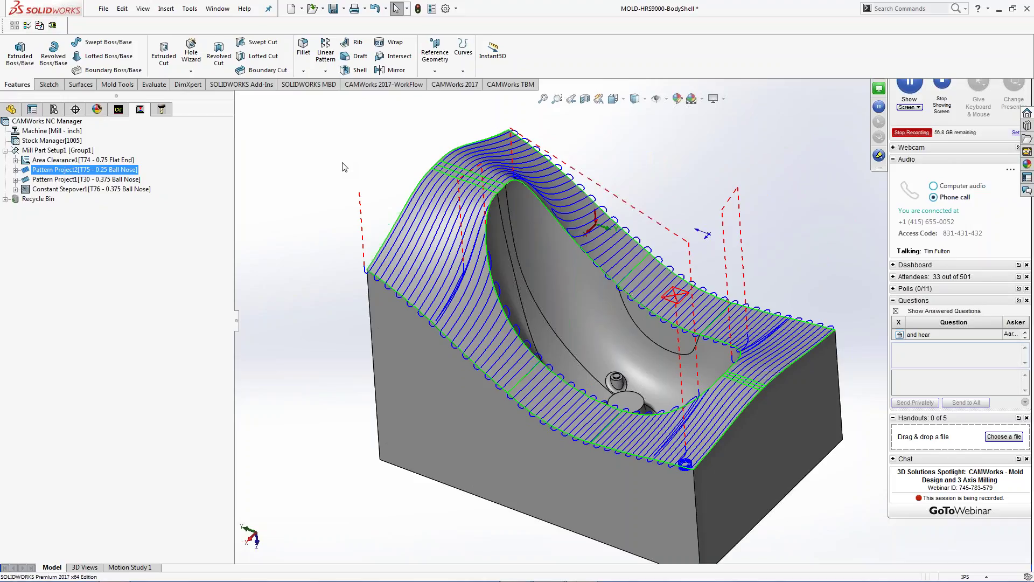
Step: Switch to the SpotlightCAMWorksDrone-TWF presentation in PowerPoint to show the 3 Axis Programming slide
{"action": "mouse_move", "coordinate": [366, 580]}
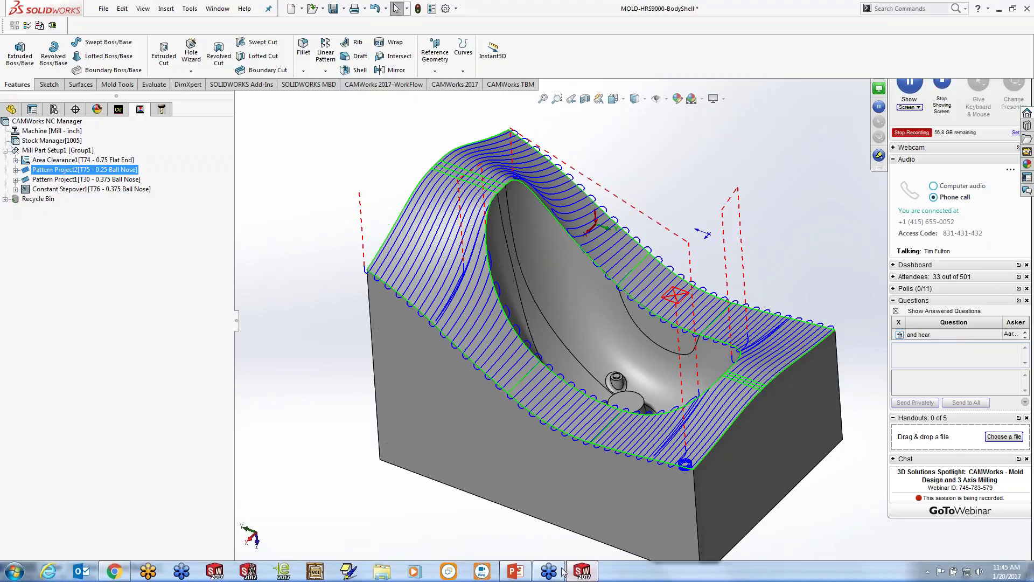
{"action": "left_click", "coordinate": [516, 569]}
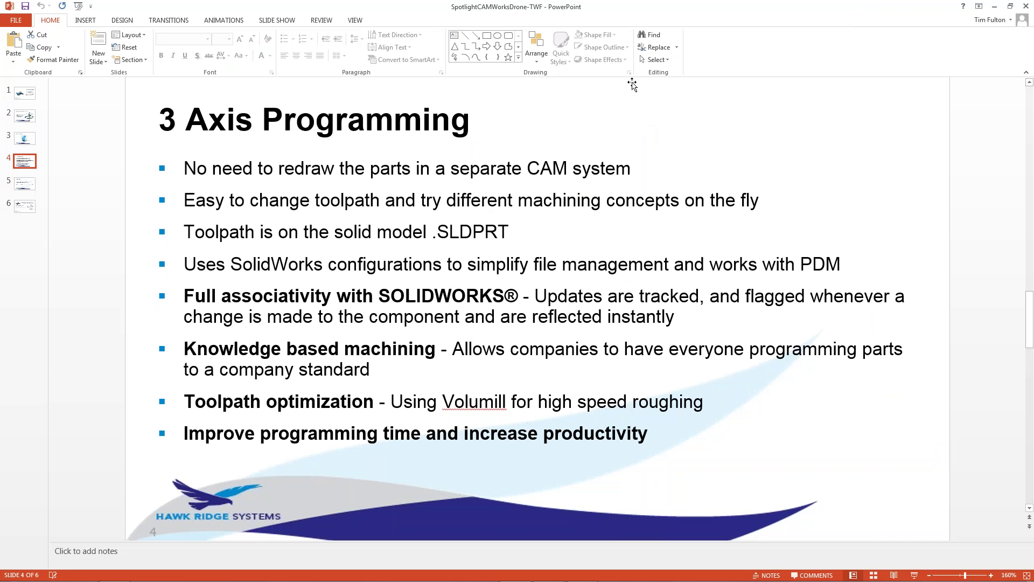